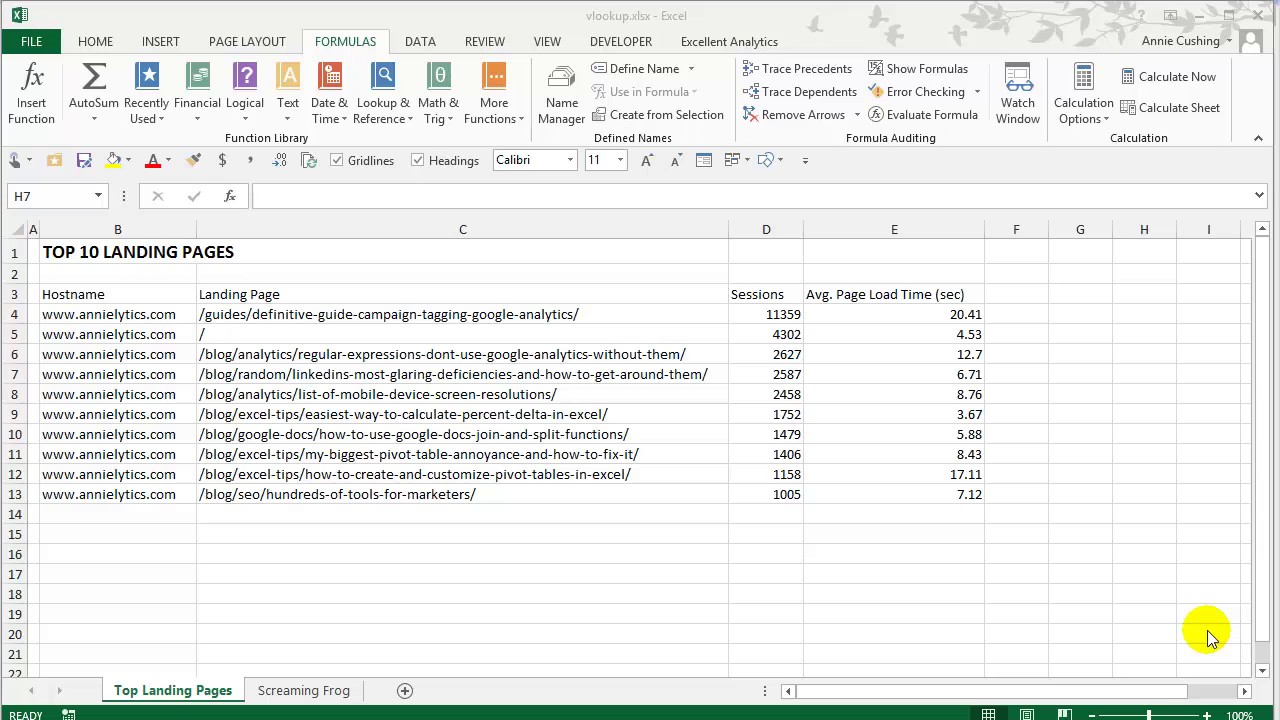
- Compare the Screaming Frog crawl data with the Top Landing Pages sheet
left_click(310, 690)
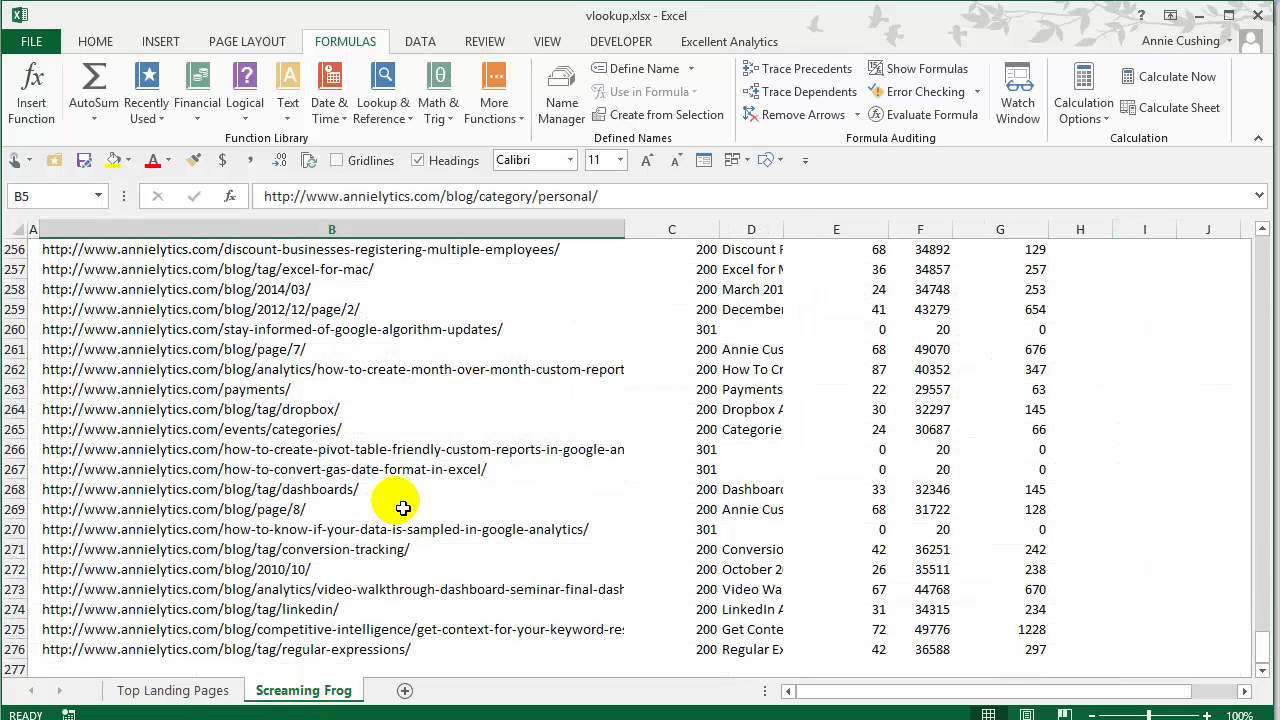
scroll(403, 508, "up", 1)
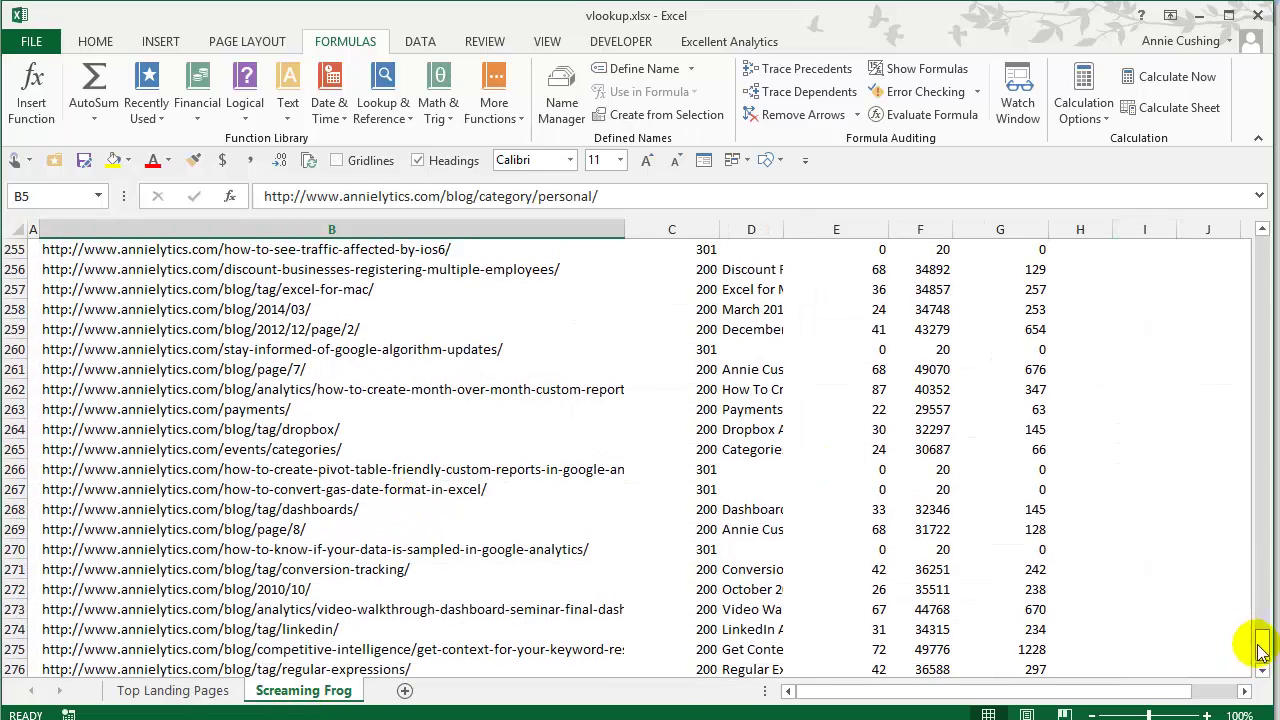
left_click_drag(1260, 648, 1261, 245)
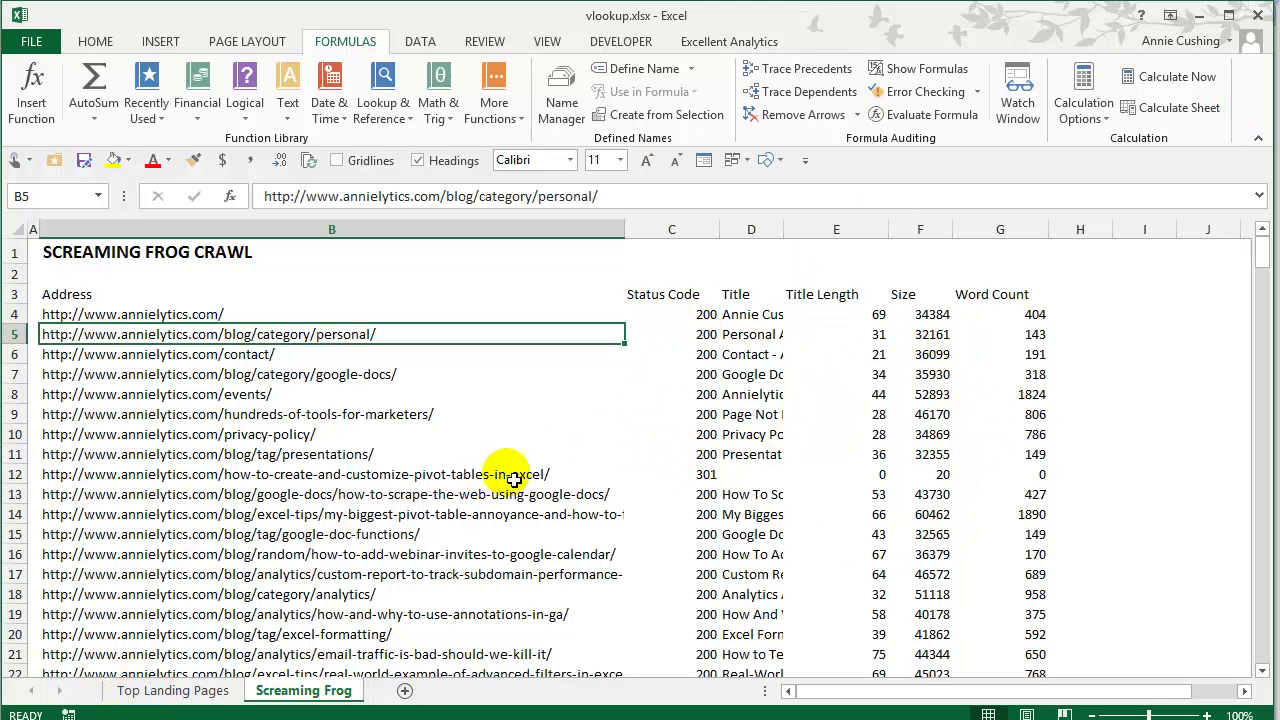
left_click(152, 690)
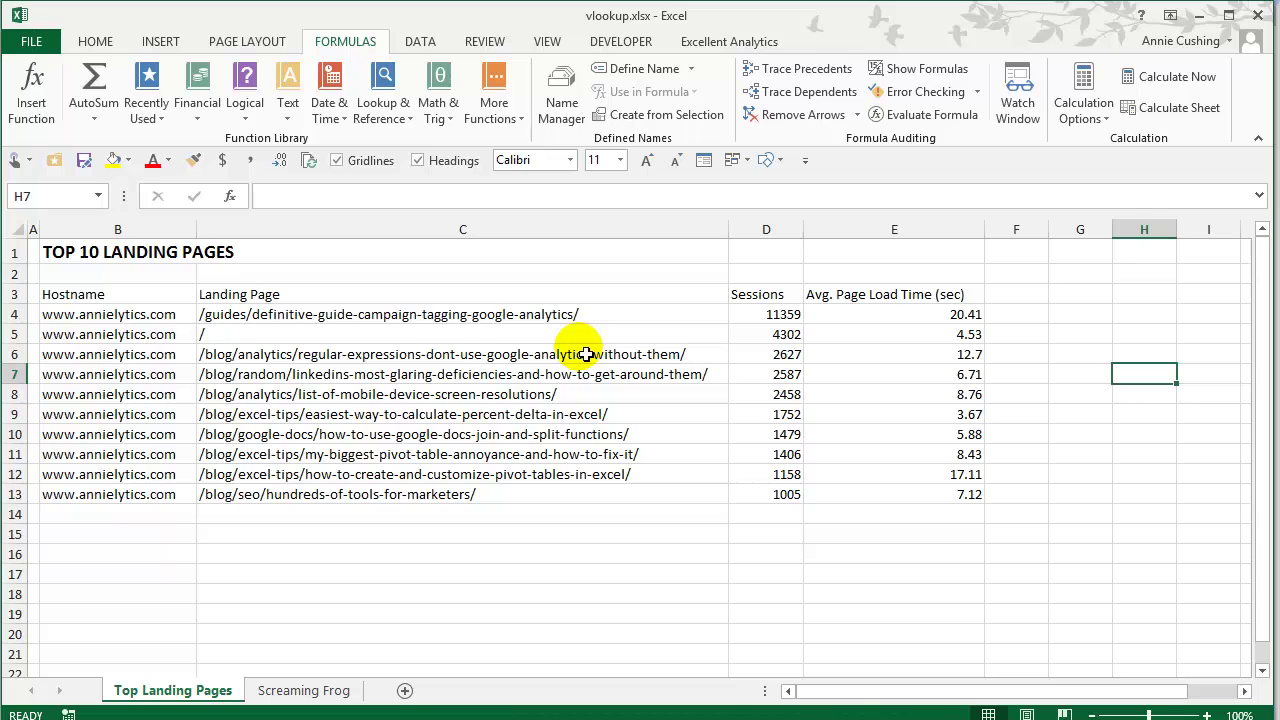
left_click(303, 690)
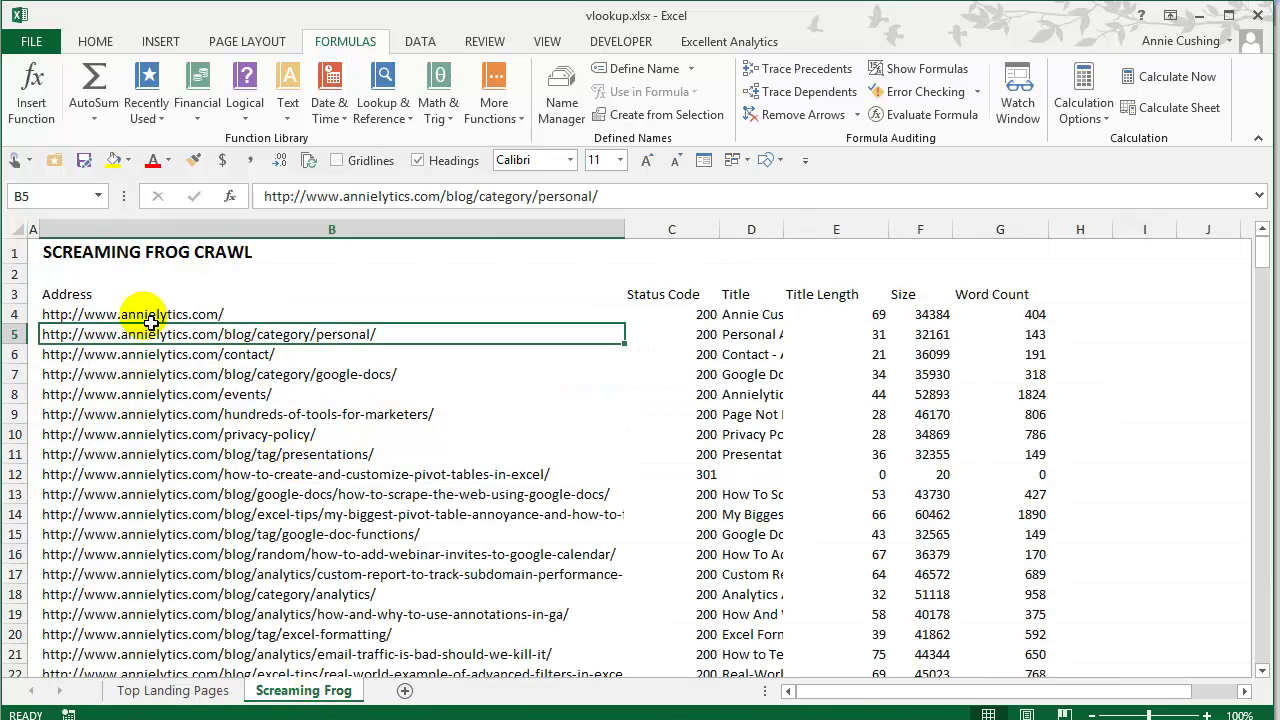
left_click(155, 692)
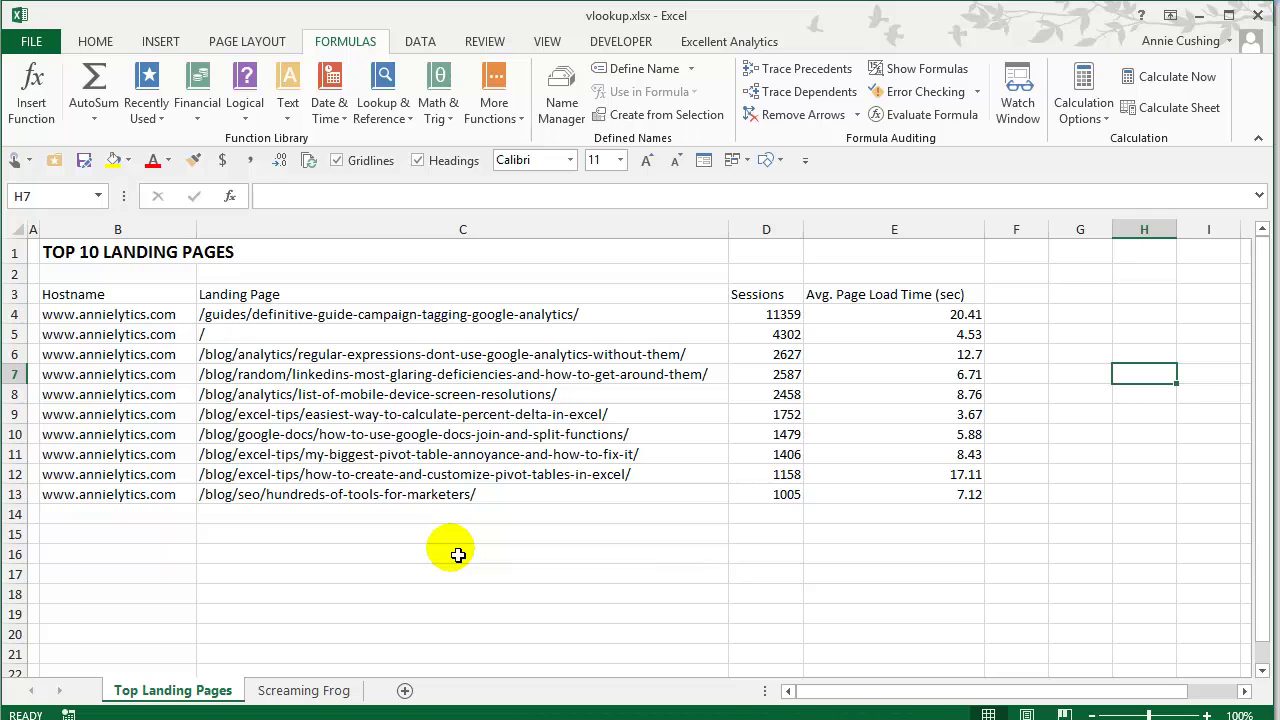
left_click(303, 690)
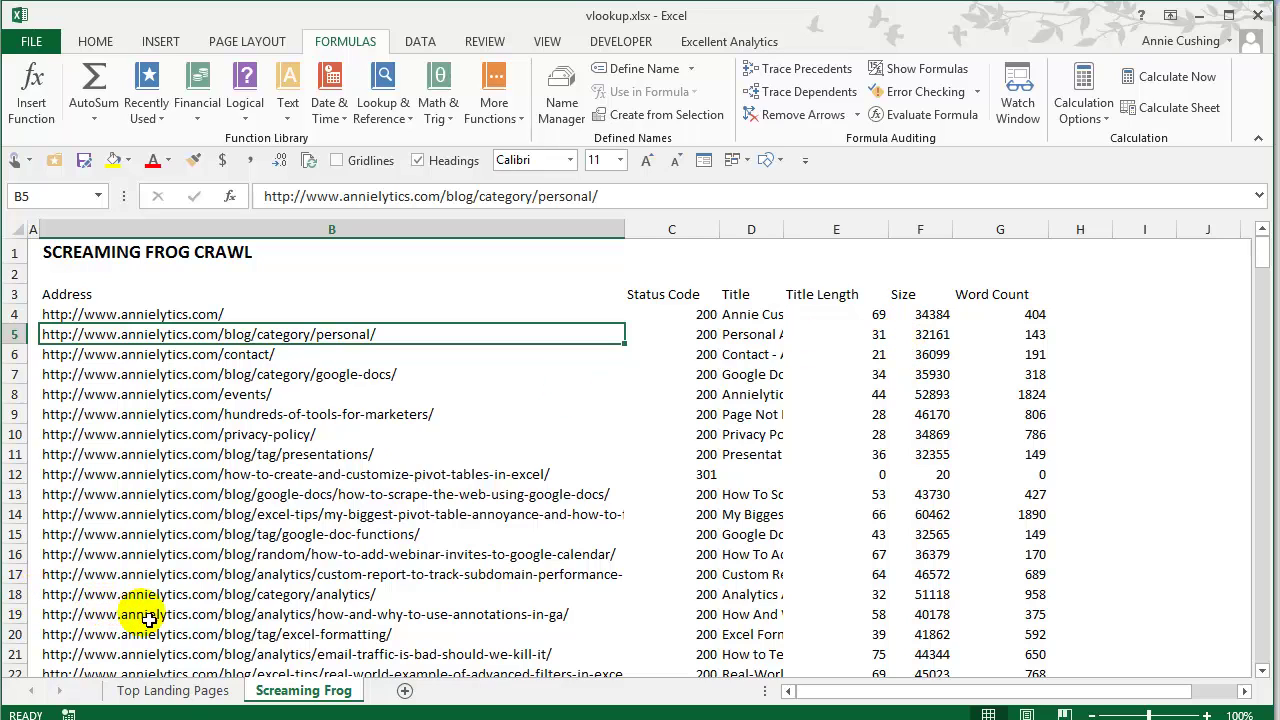
left_click(147, 691)
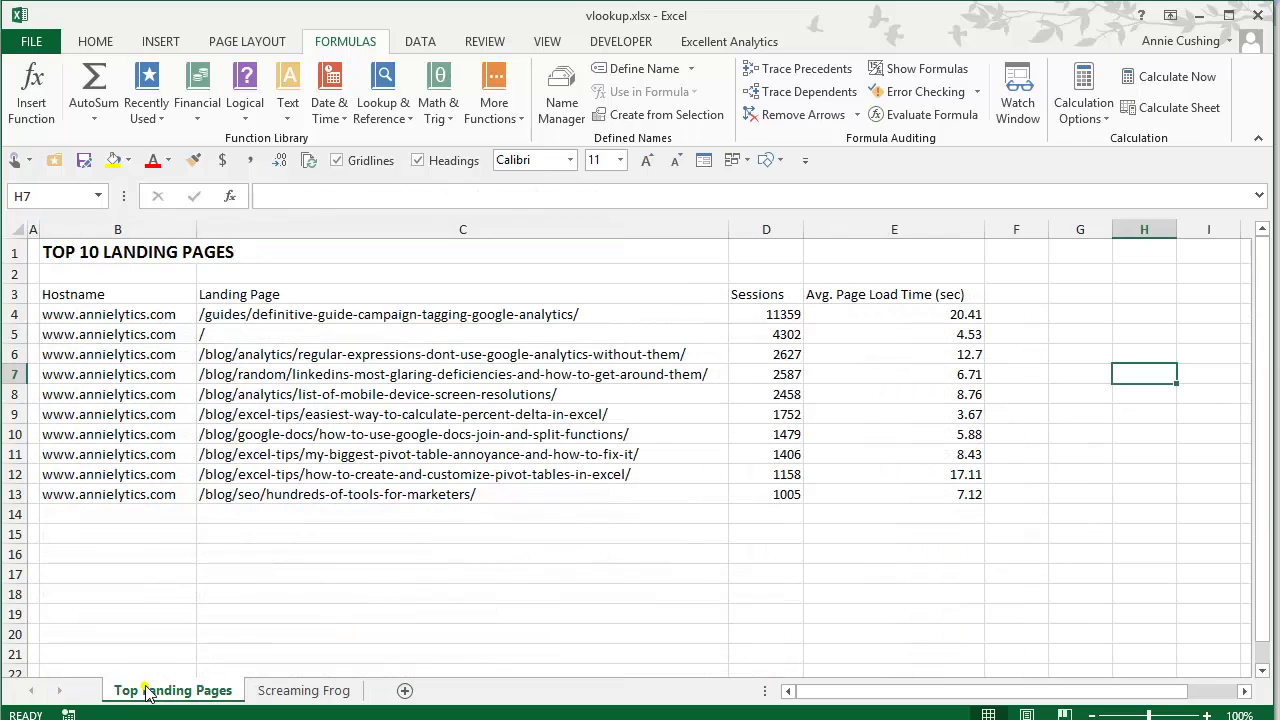
- Insert a blank column D before Sessions on the Top Landing Pages sheet
left_click(766, 240)
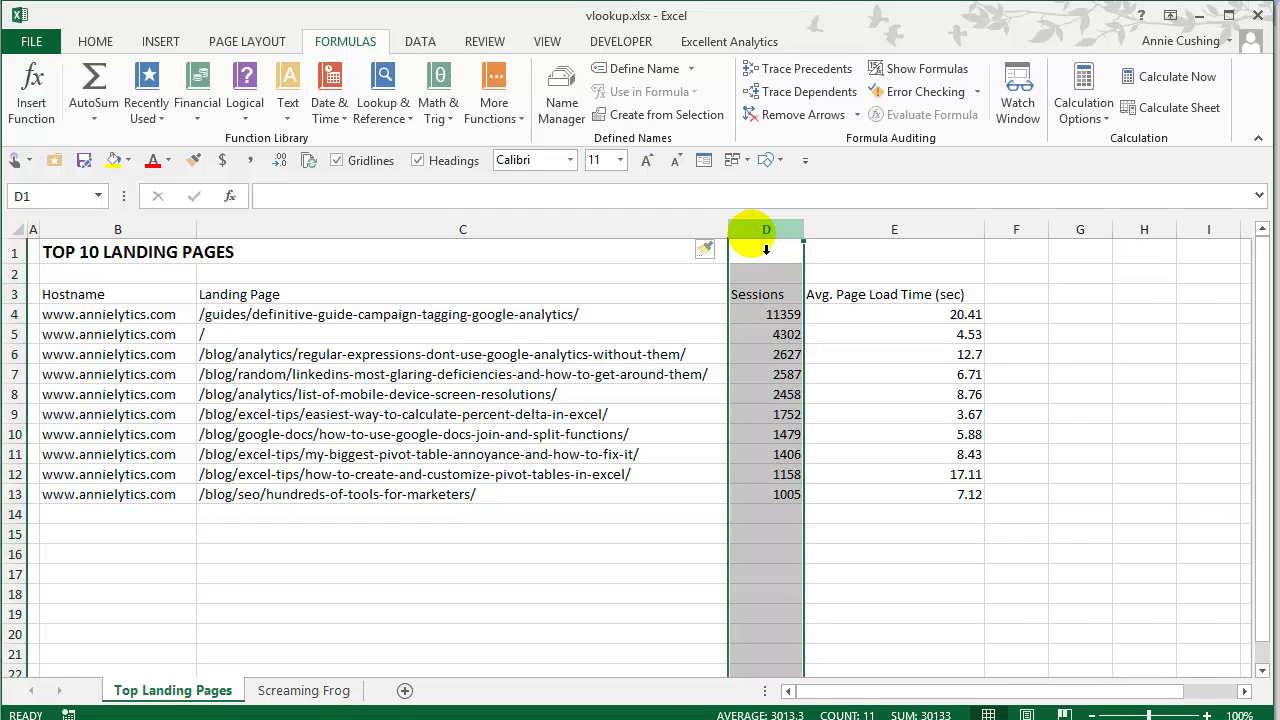
key("ctrl+plus")
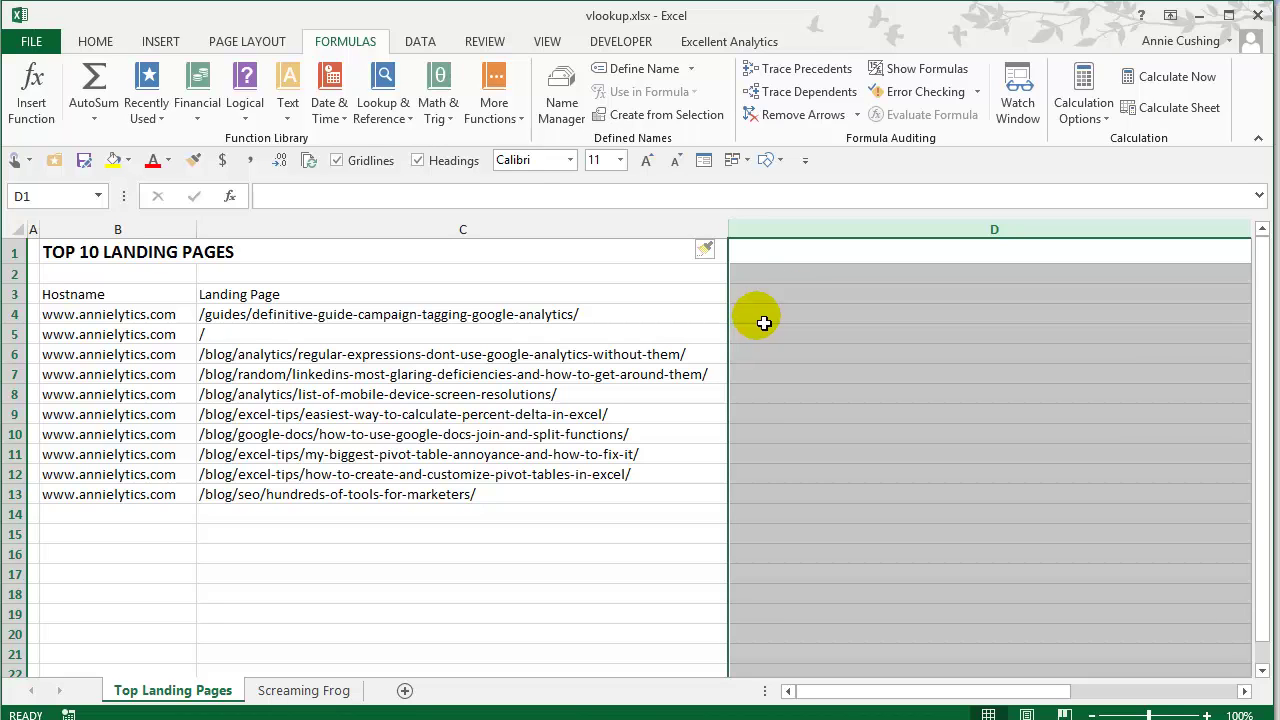
left_click(760, 300)
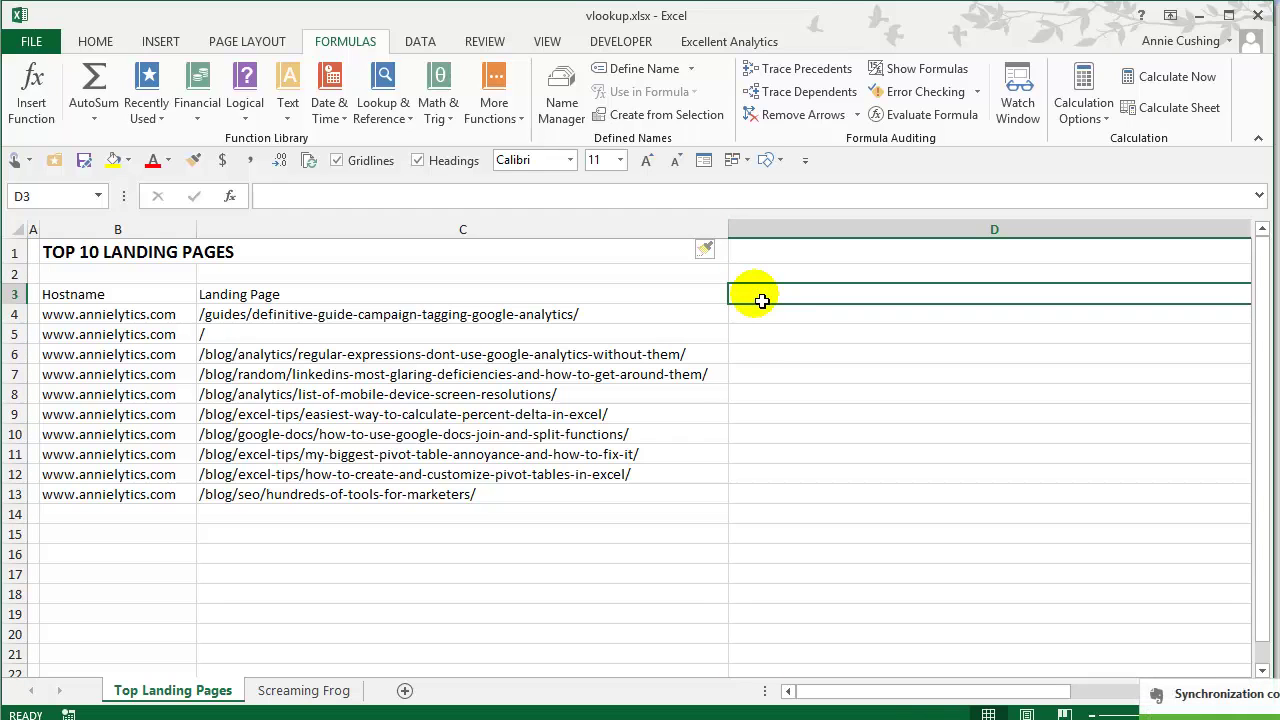
type("Full URL")
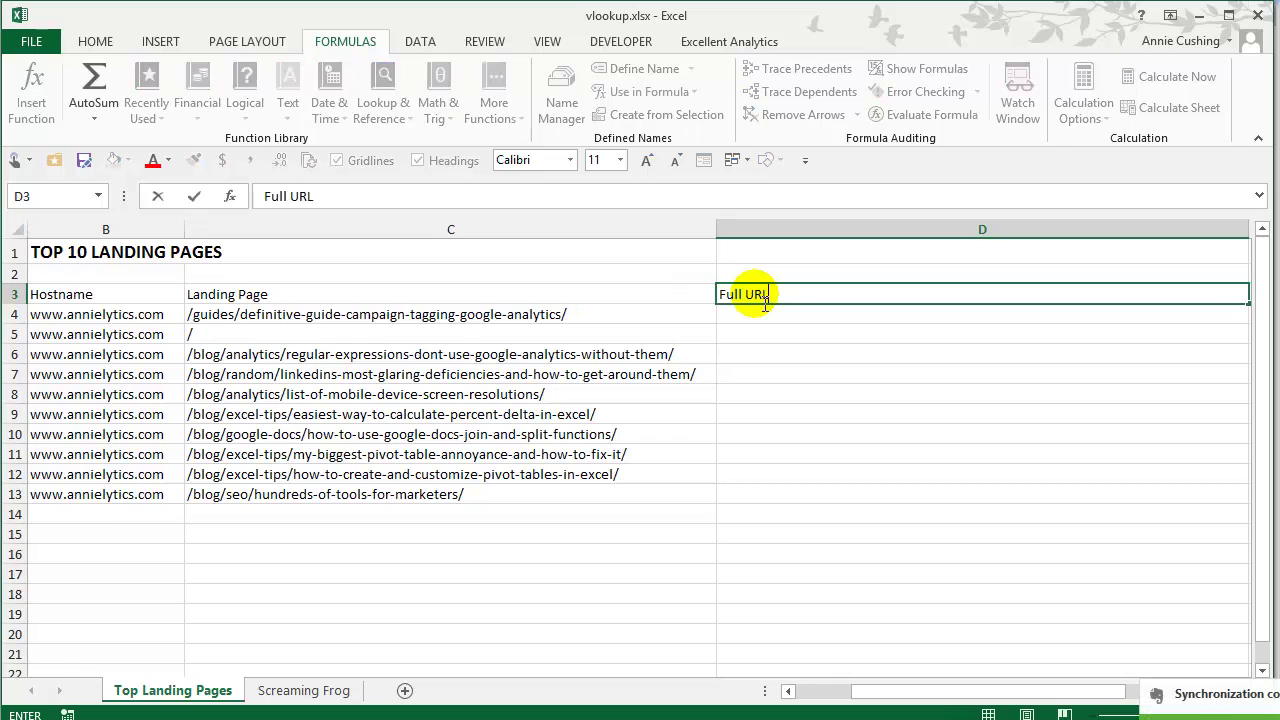
key("Return")
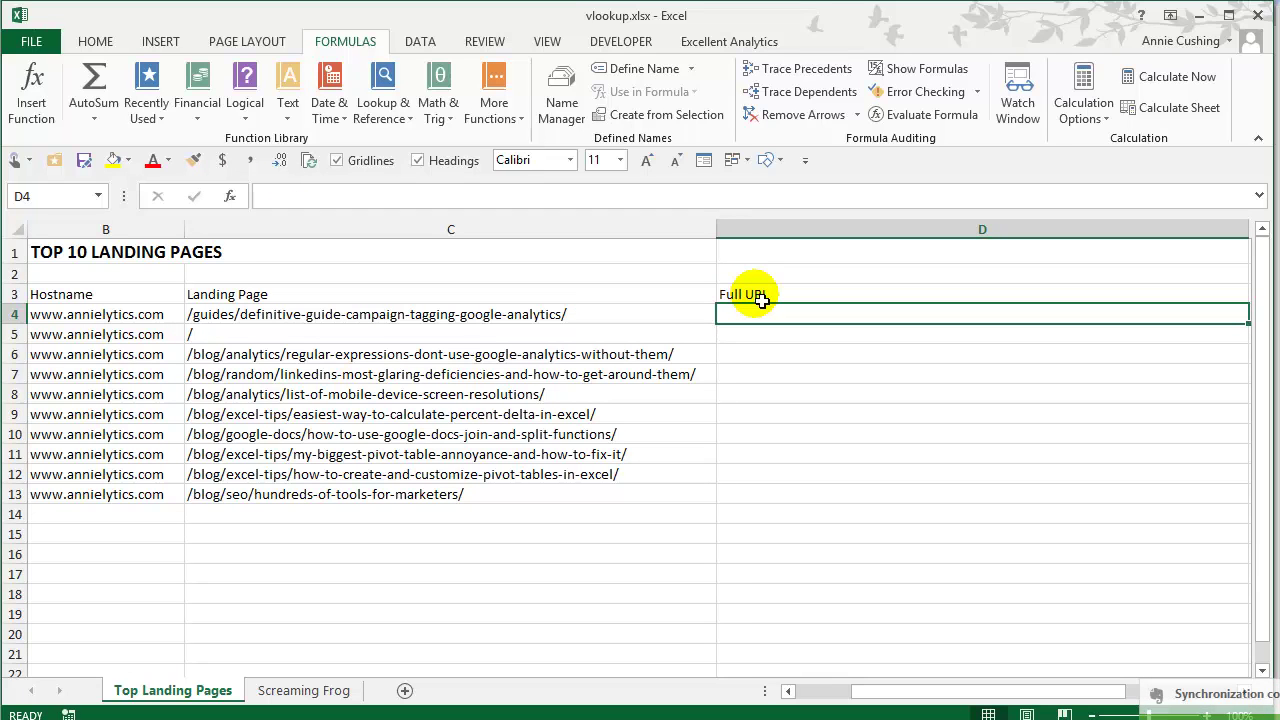
type("=")
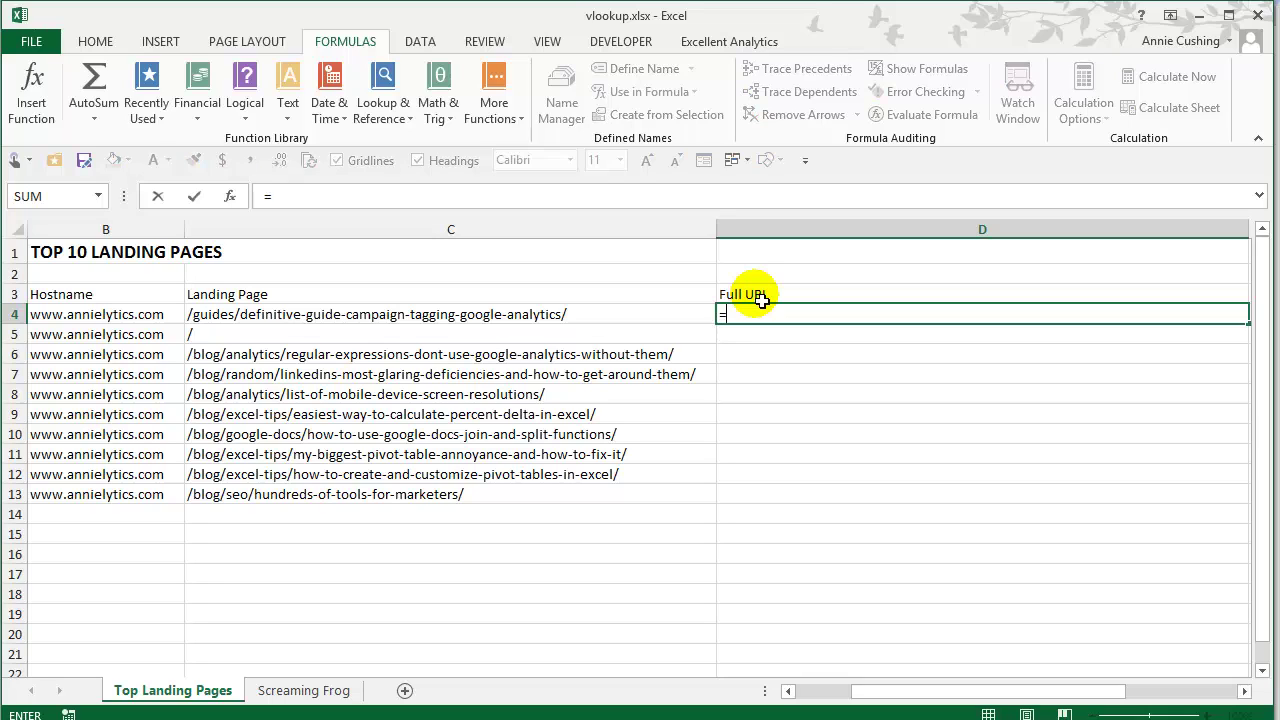
type("\"ht")
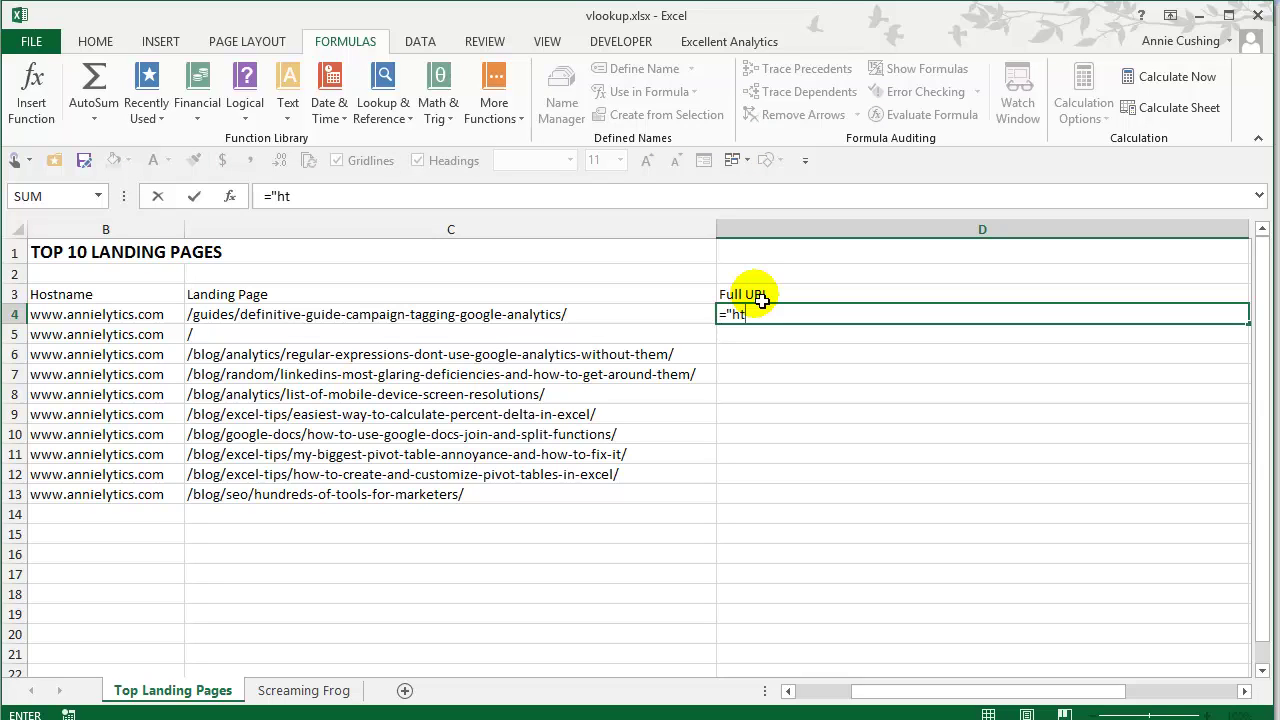
type("tp:")
type("//\"")
left_click(722, 316)
type("'")
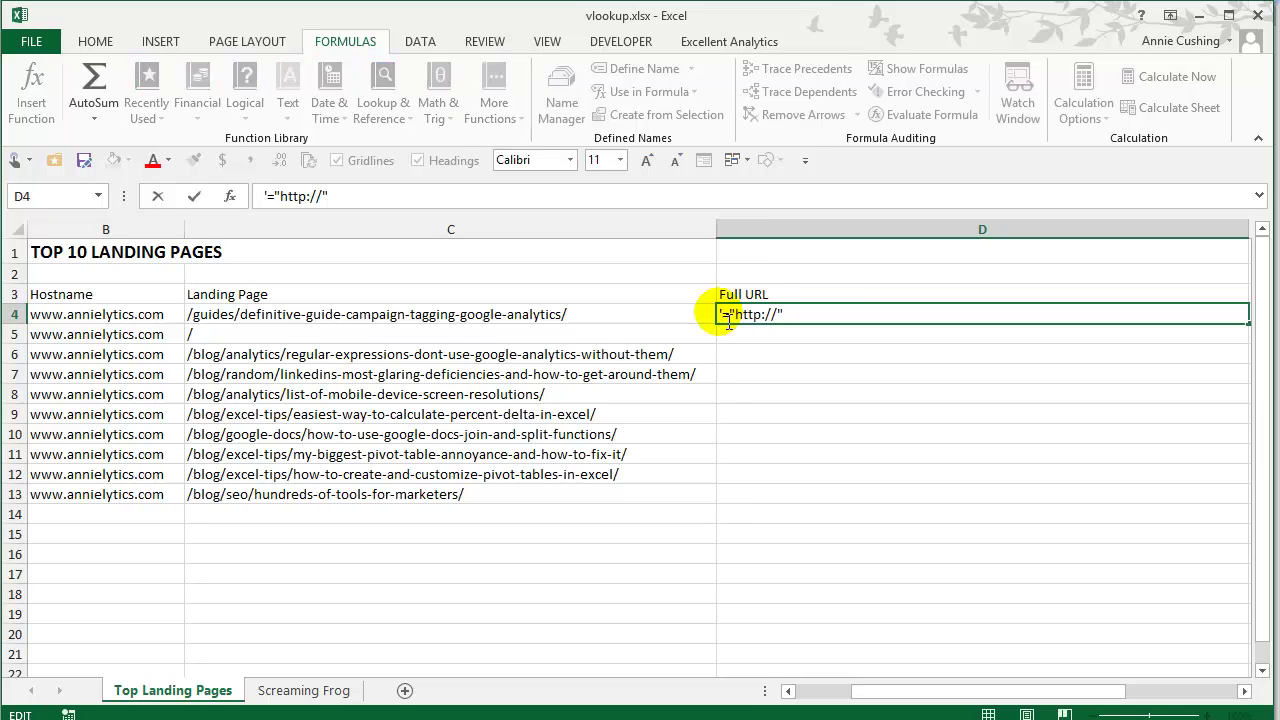
key("Return")
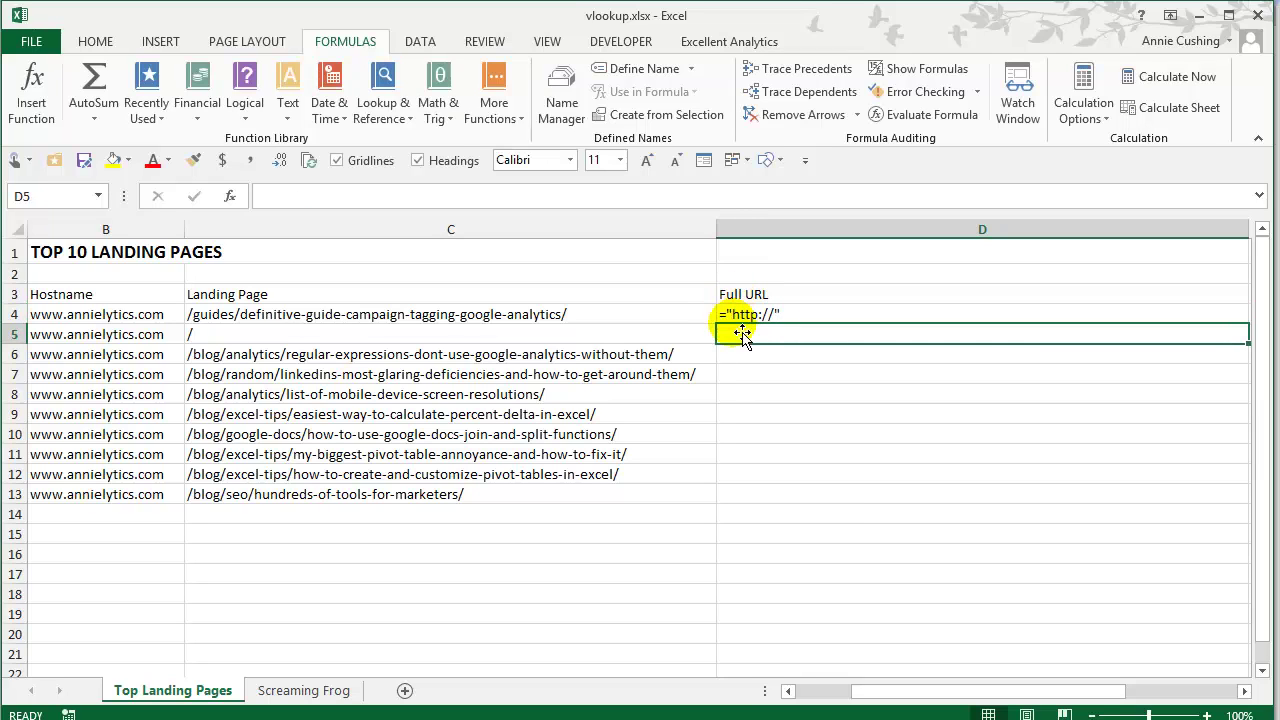
left_click(745, 260)
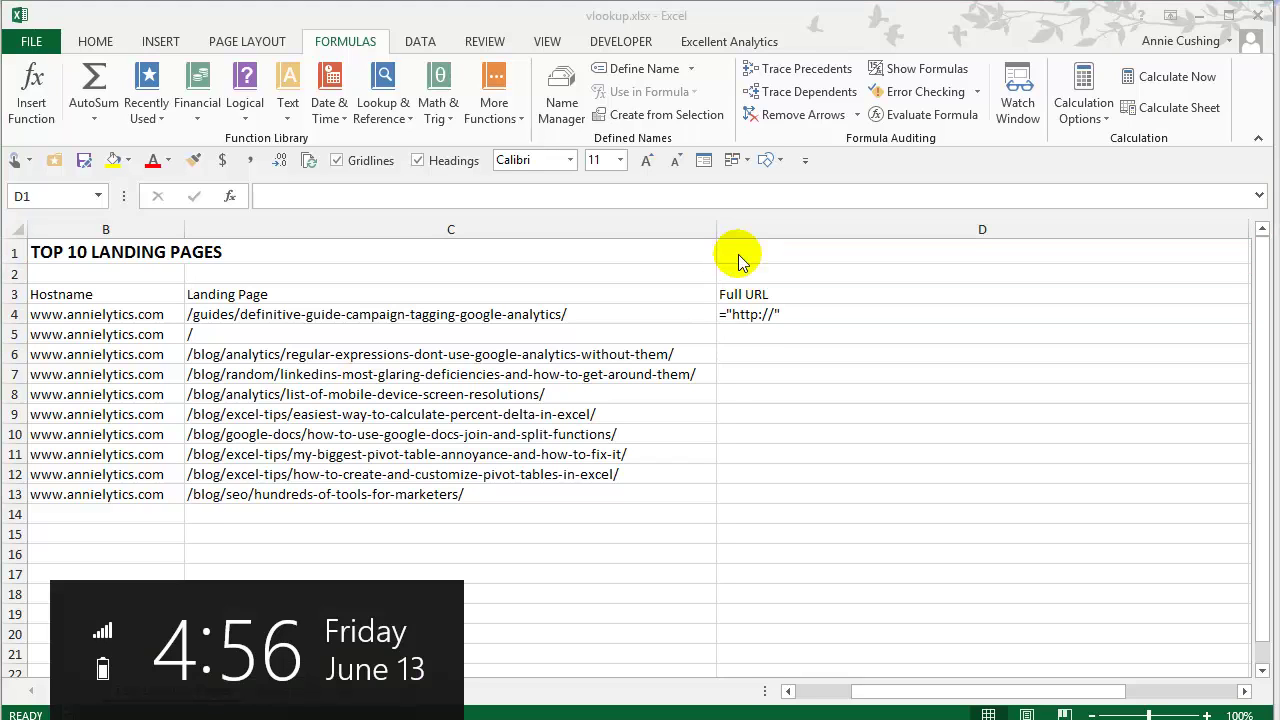
left_click(740, 258)
type("http")
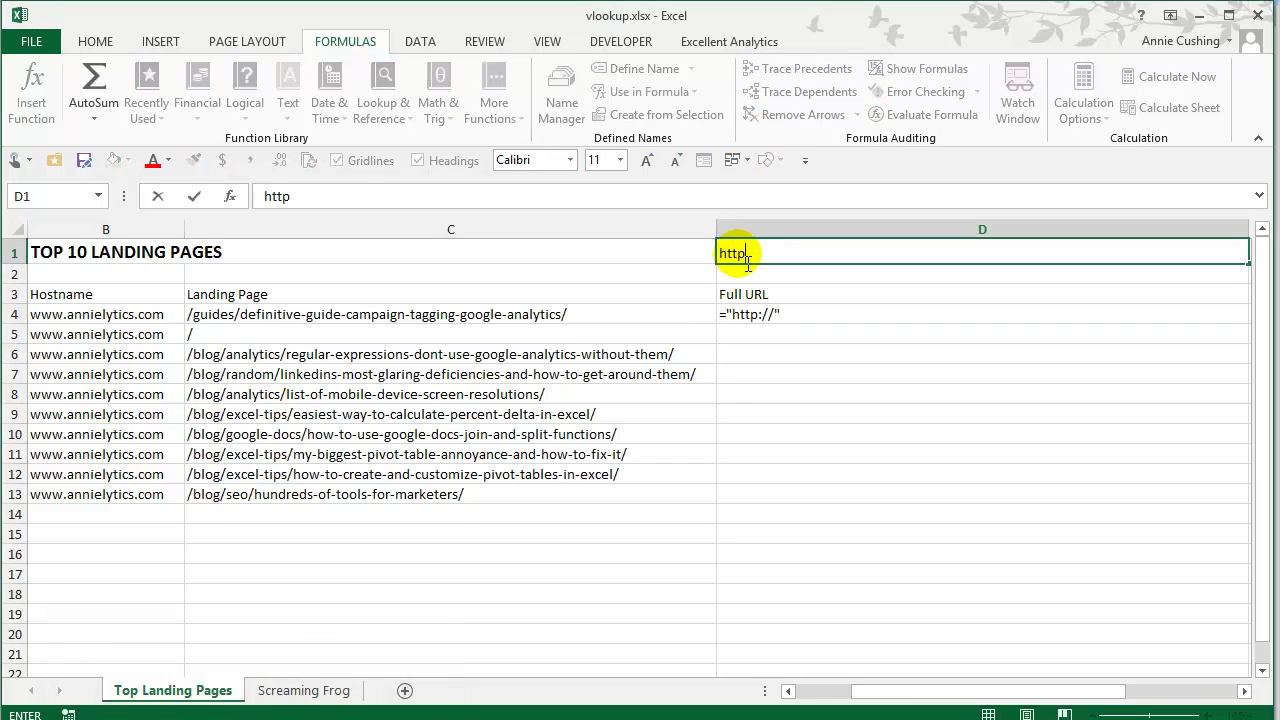
type("://")
key("Return")
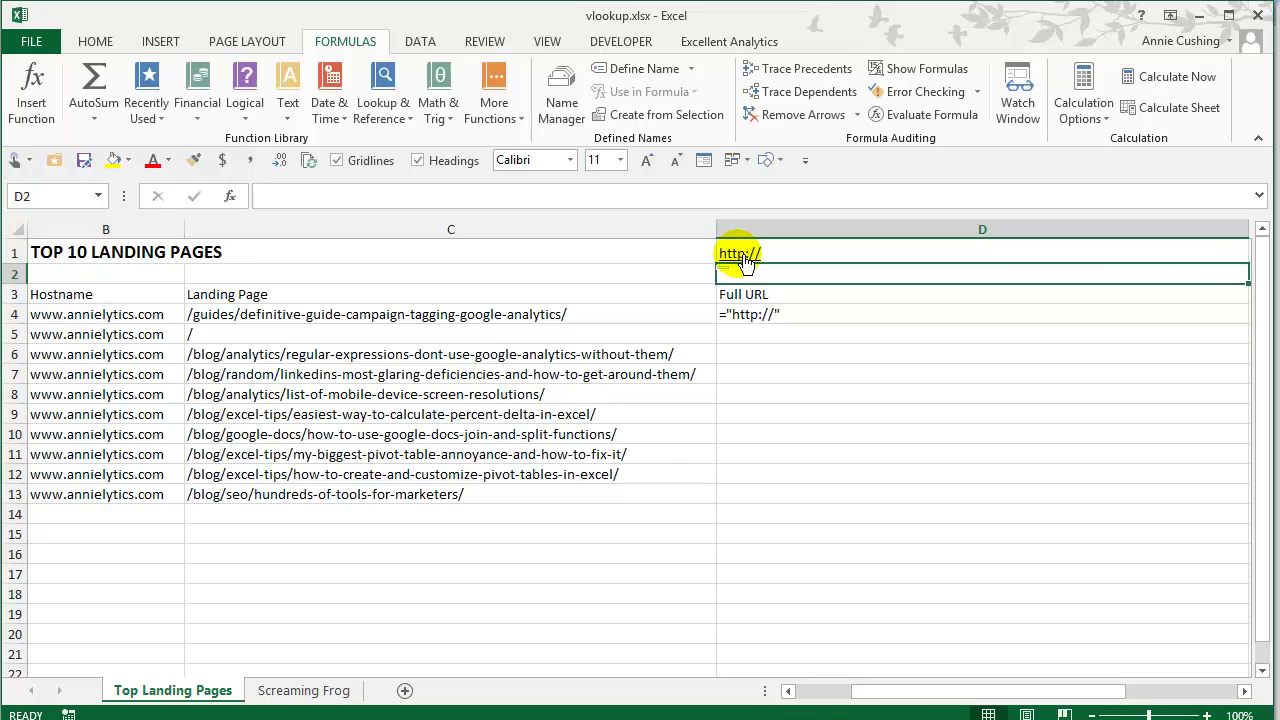
- Replace D4's contents with D1's value using =D1 converted by F9
left_click(779, 316)
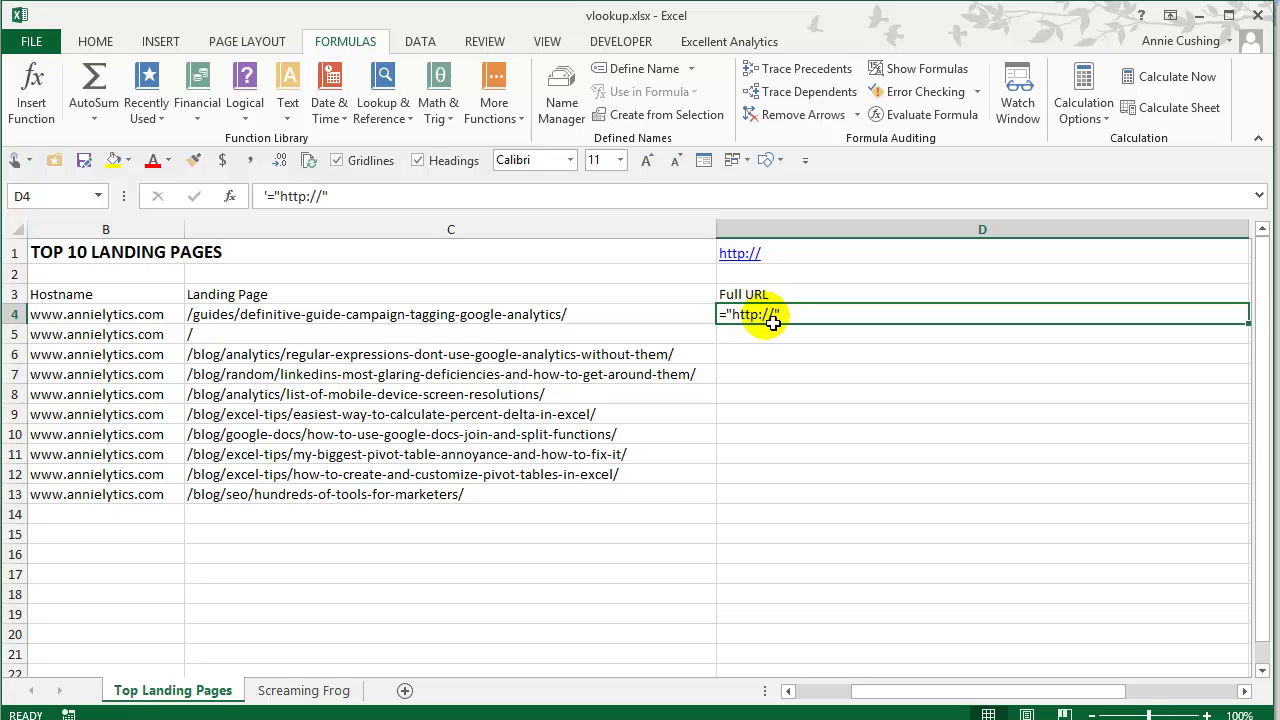
double_click(814, 323)
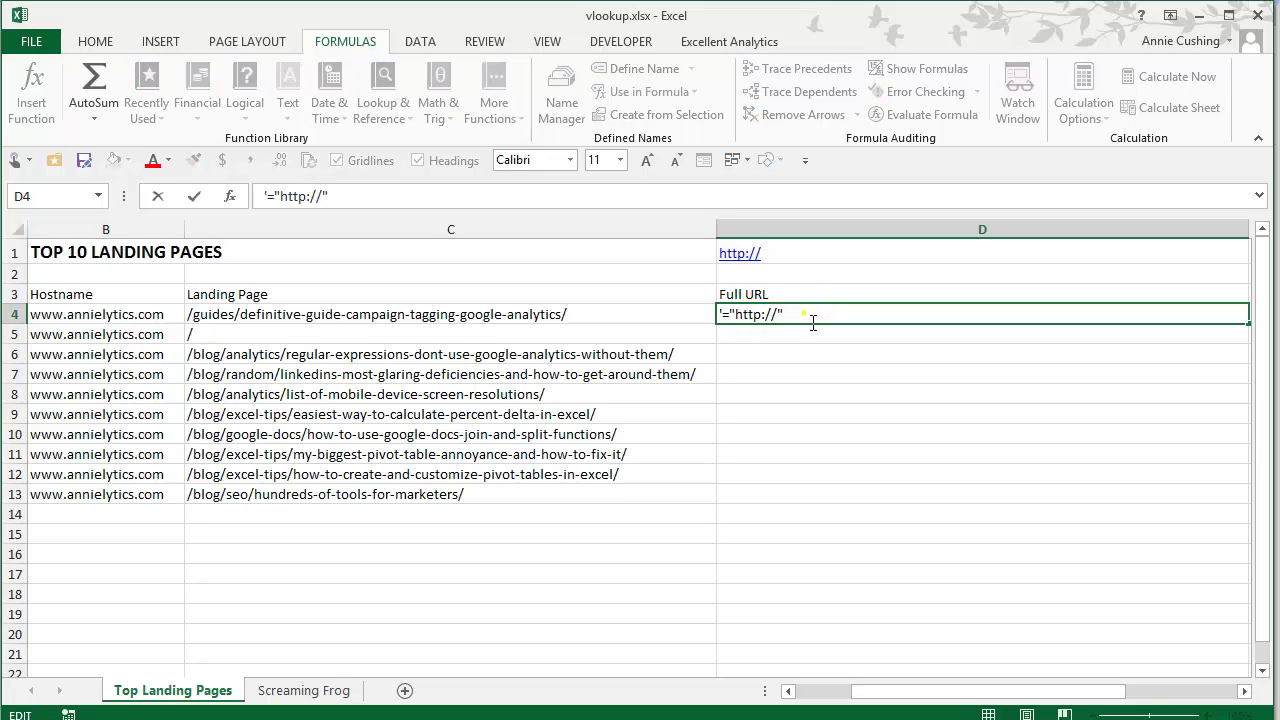
left_click_drag(791, 323, 737, 328)
key("Delete")
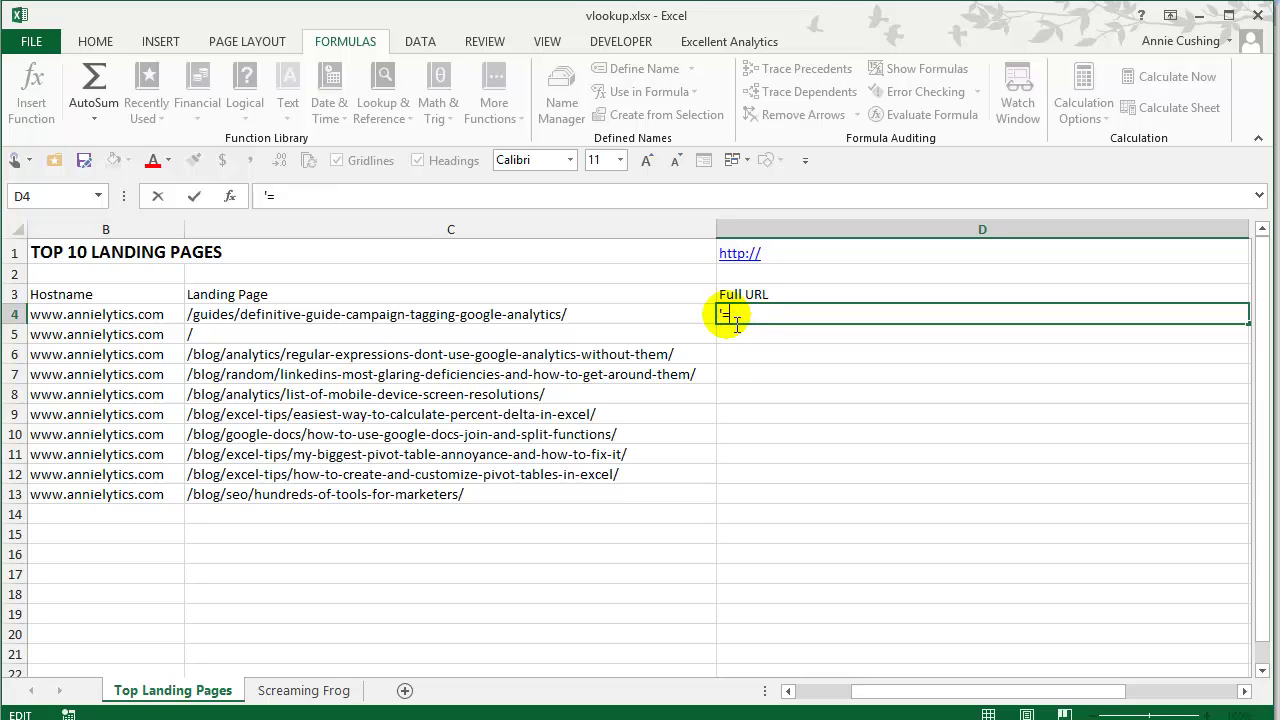
key("BackSpace")
key("BackSpace")
type("=")
left_click(776, 253)
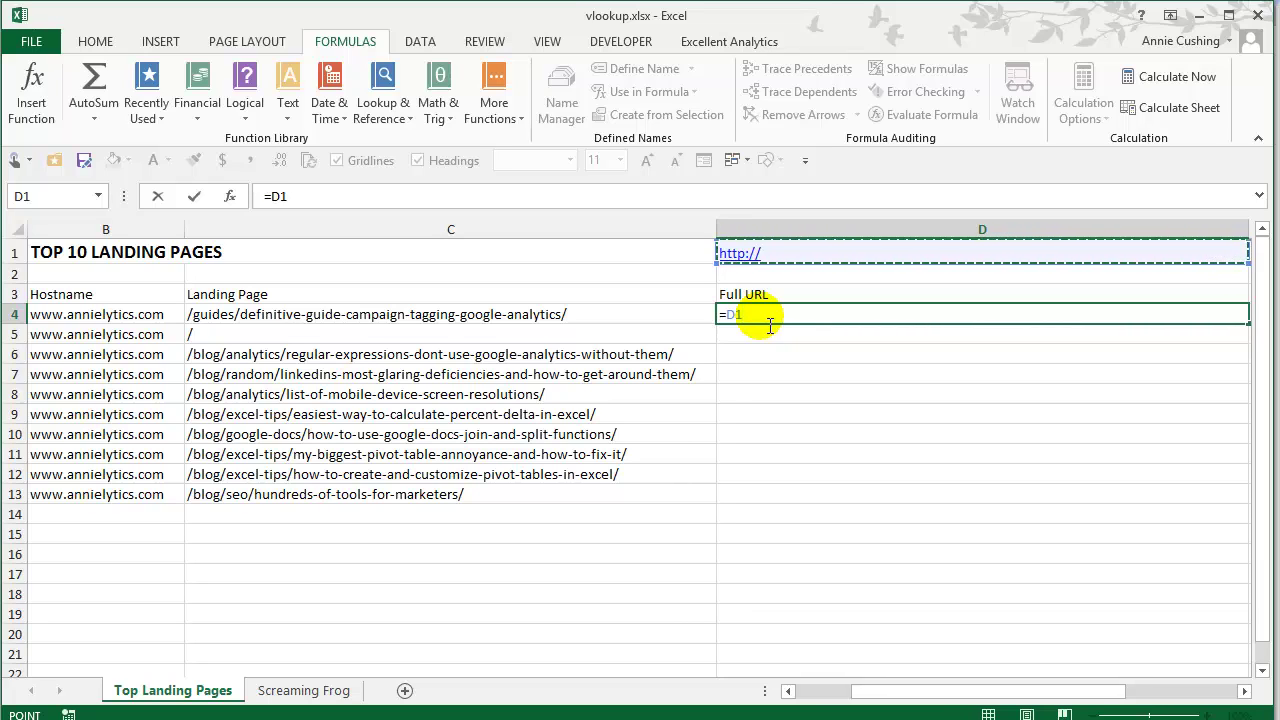
key("F9")
key("ctrl+Return")
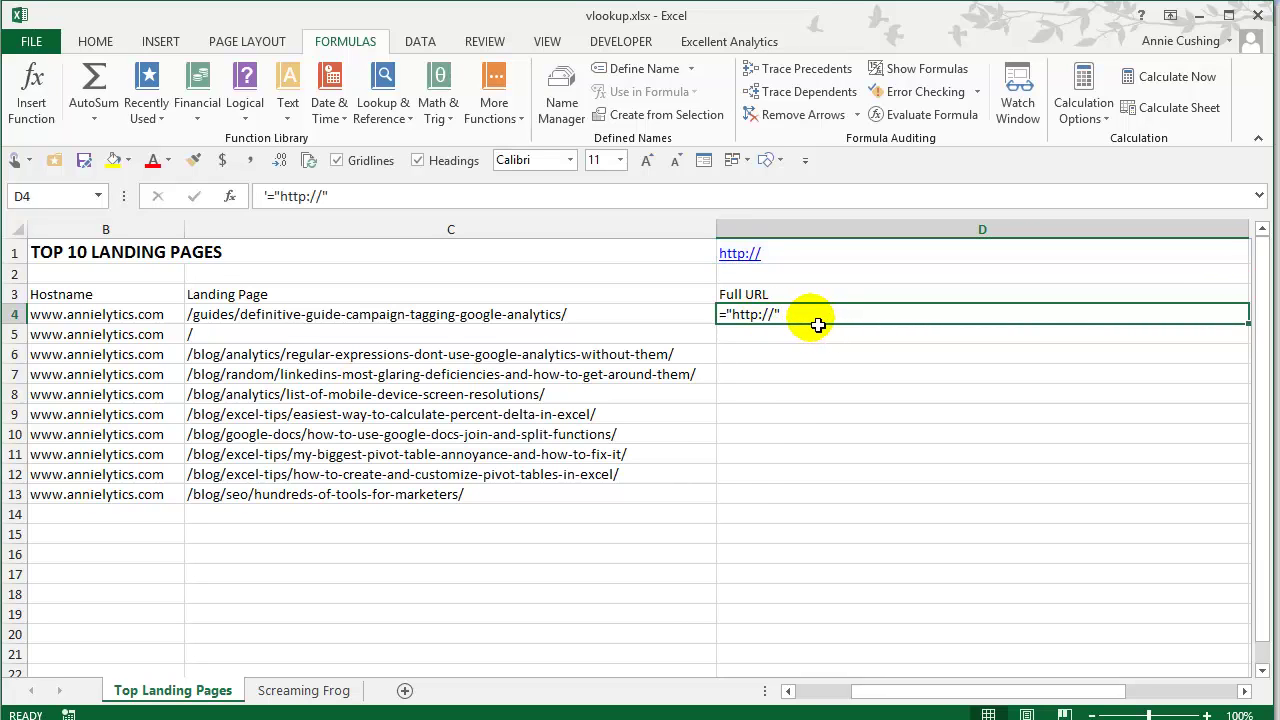
double_click(816, 324)
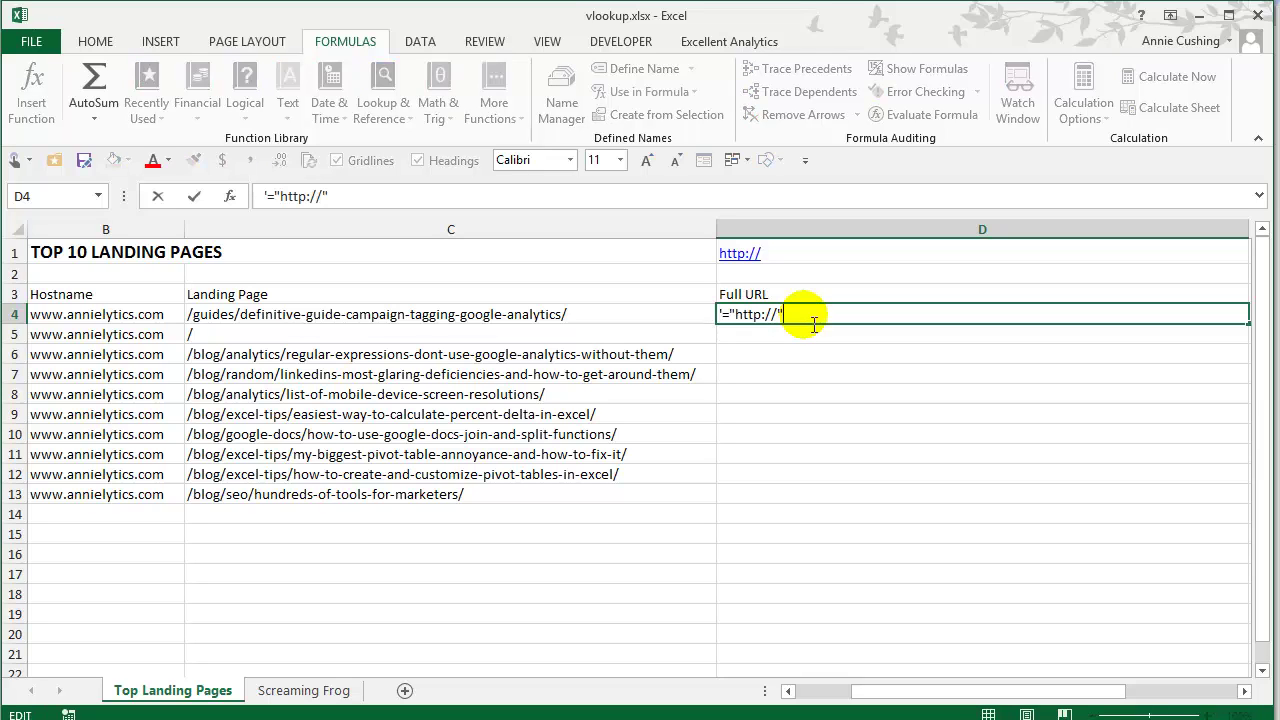
left_click(728, 318)
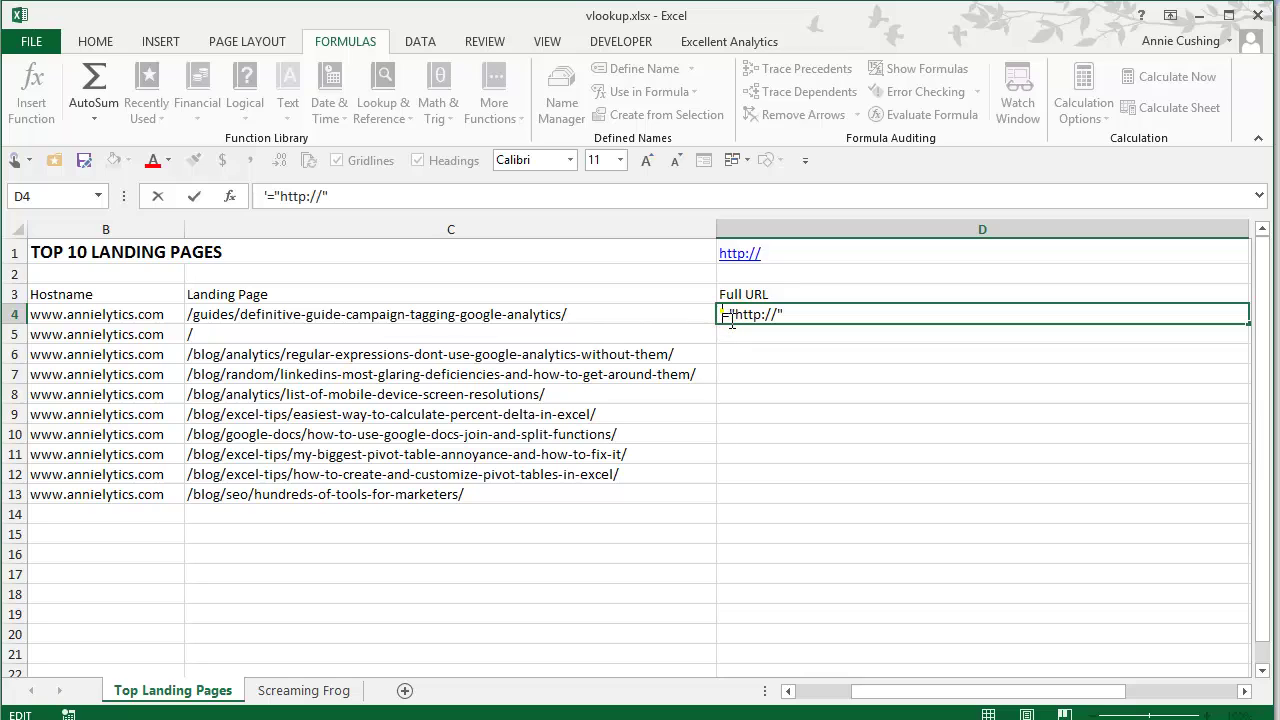
key("BackSpace")
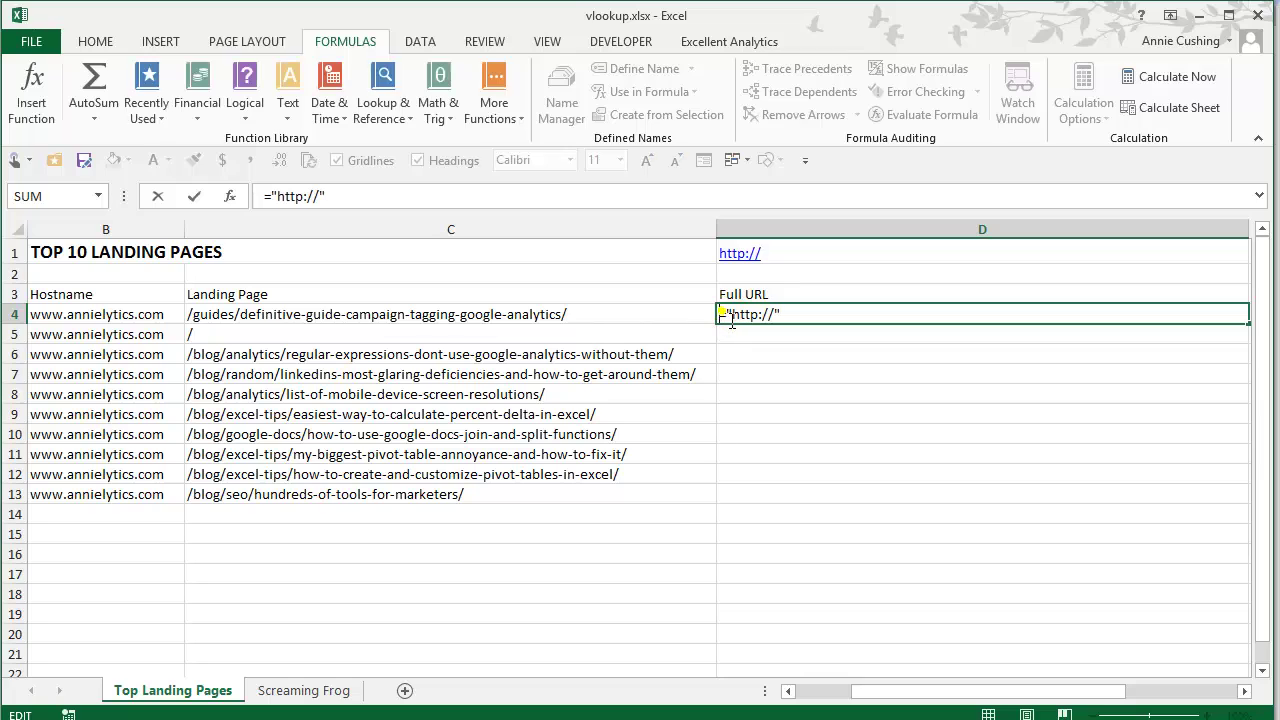
left_click(810, 318)
type("&")
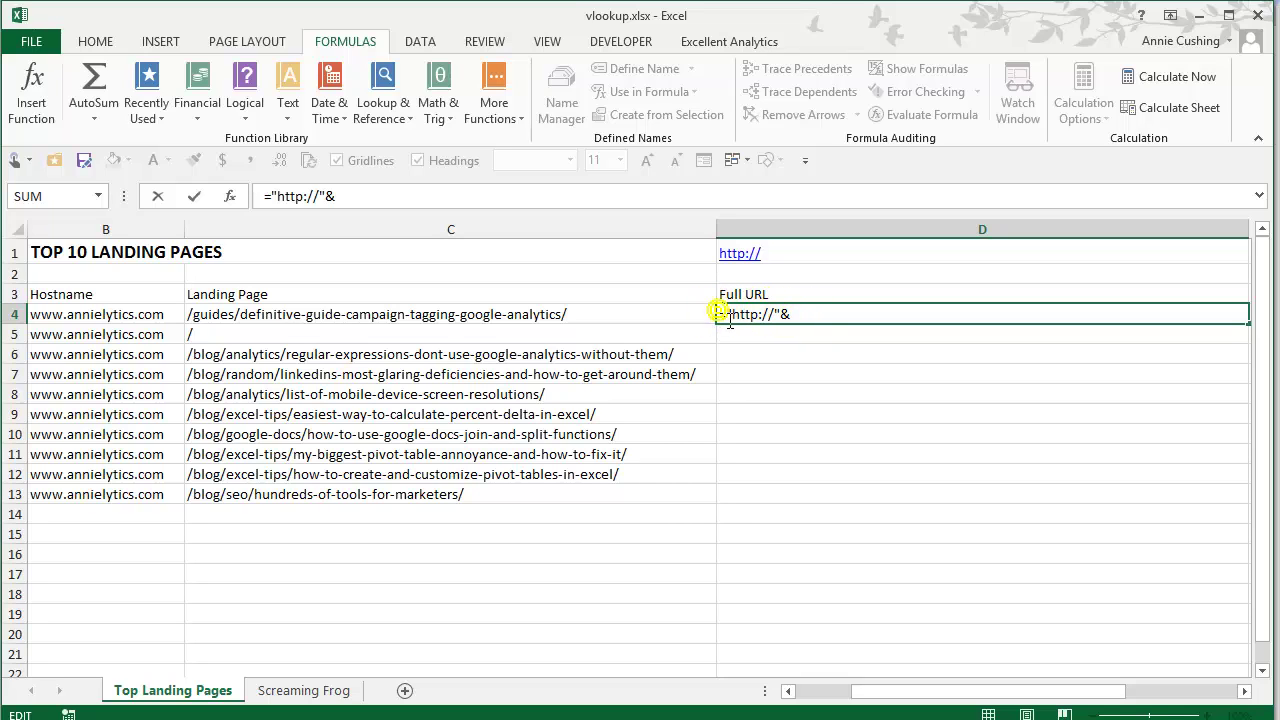
key("Return")
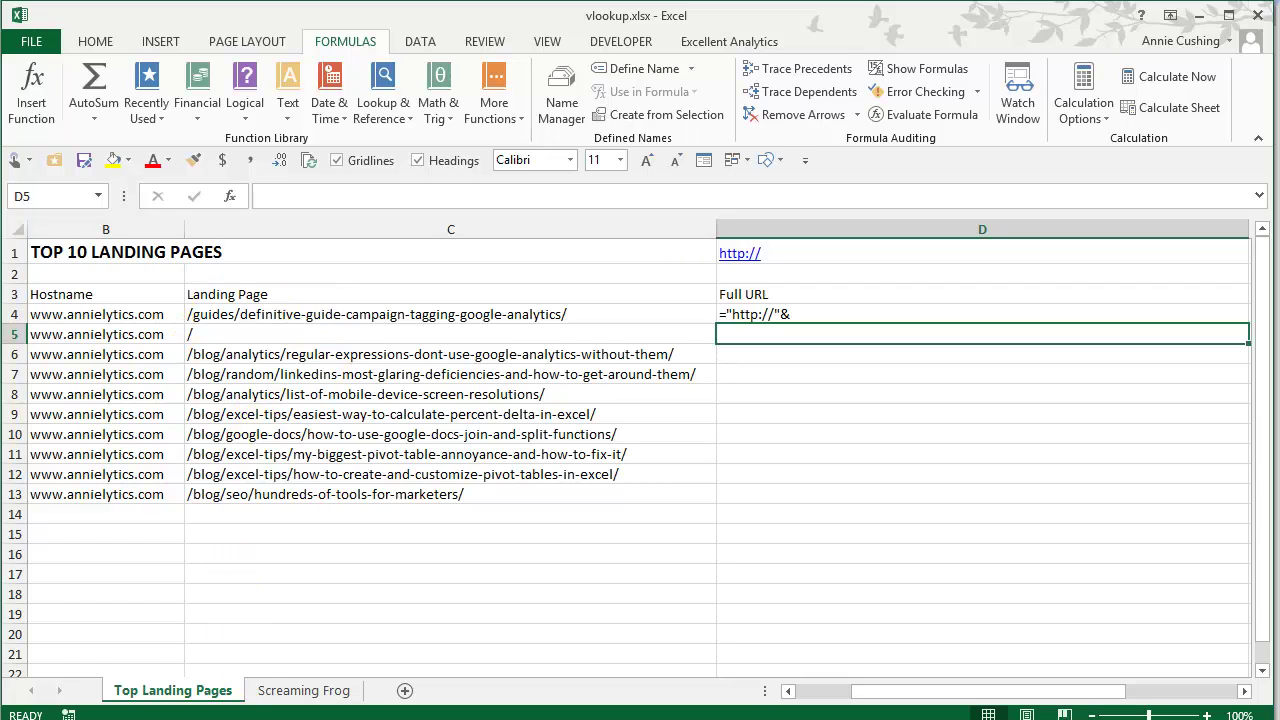
left_click(243, 635)
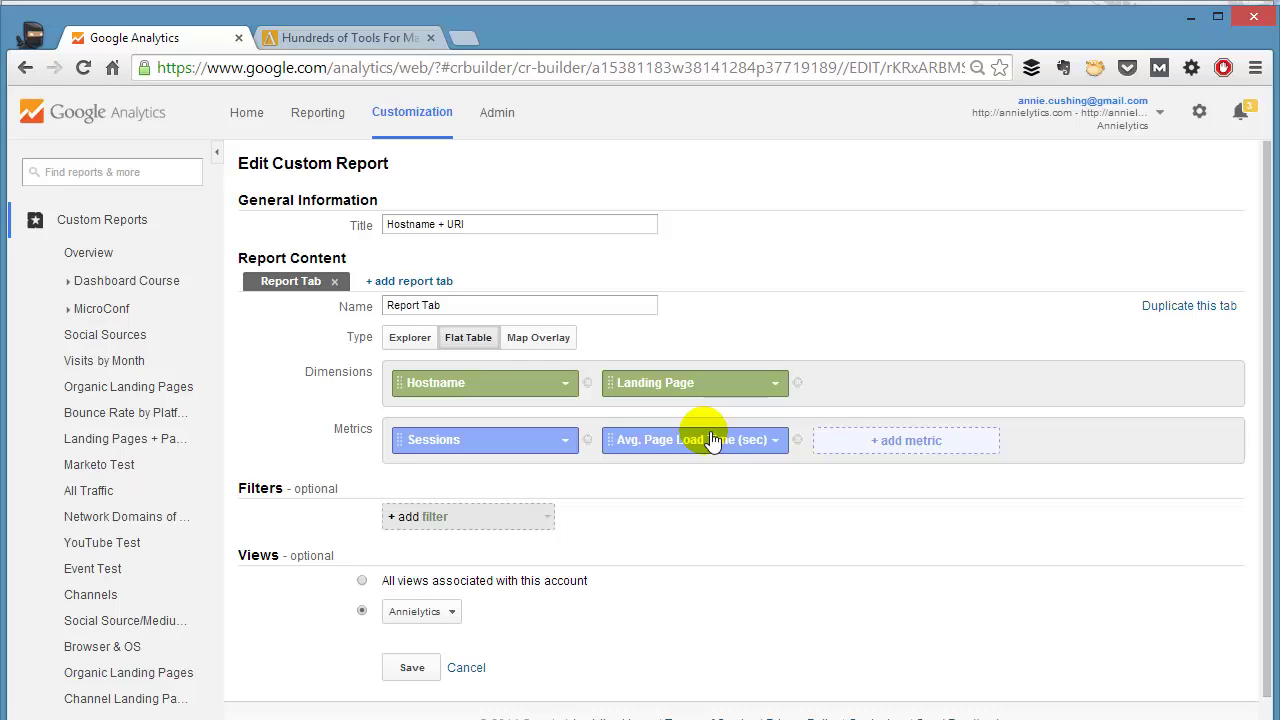
- Switch from Google Analytics back to the vlookup.xlsx workbook in Excel
key("alt+Tab")
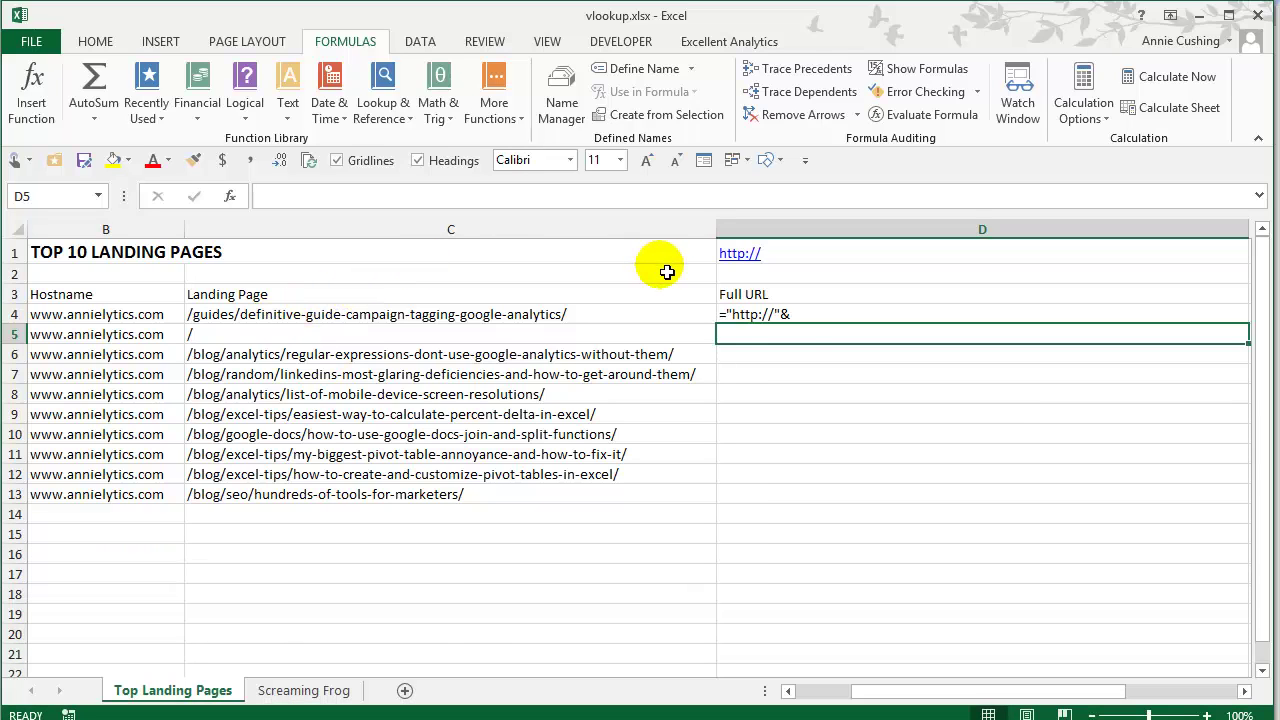
double_click(808, 316)
left_click(749, 314)
left_click(727, 316)
key("BackSpace")
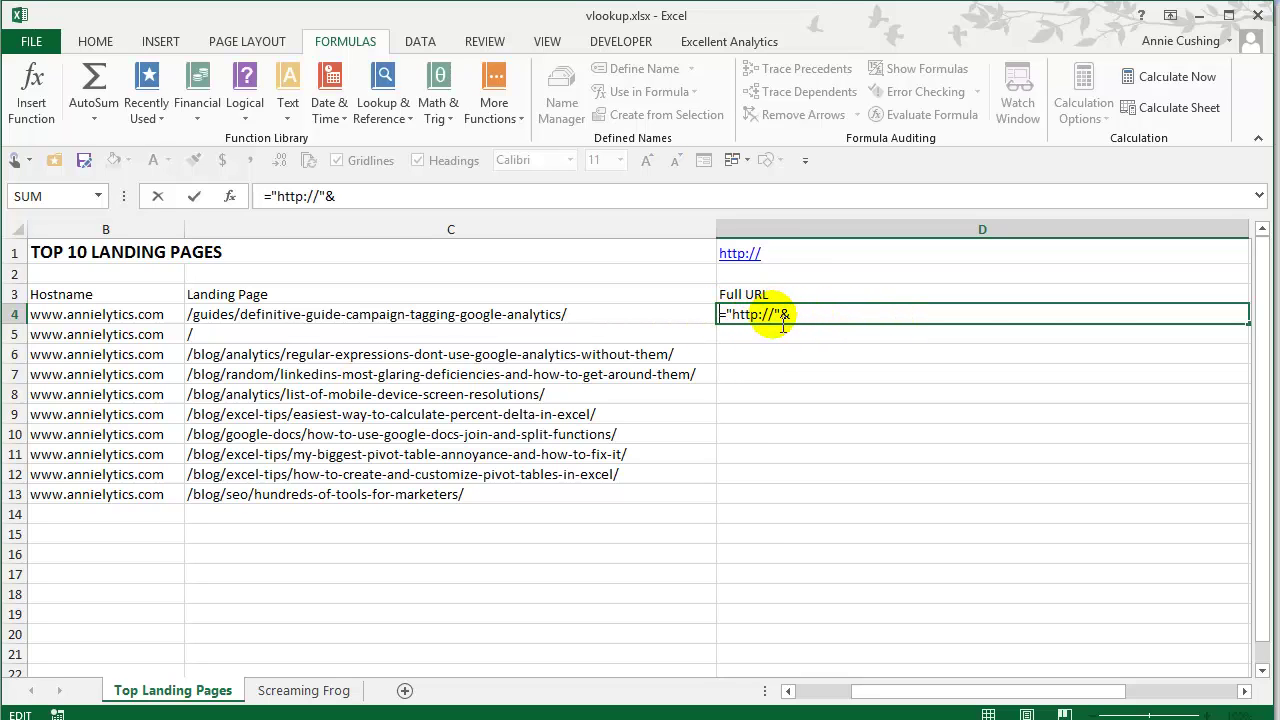
left_click(775, 316)
type("www.an")
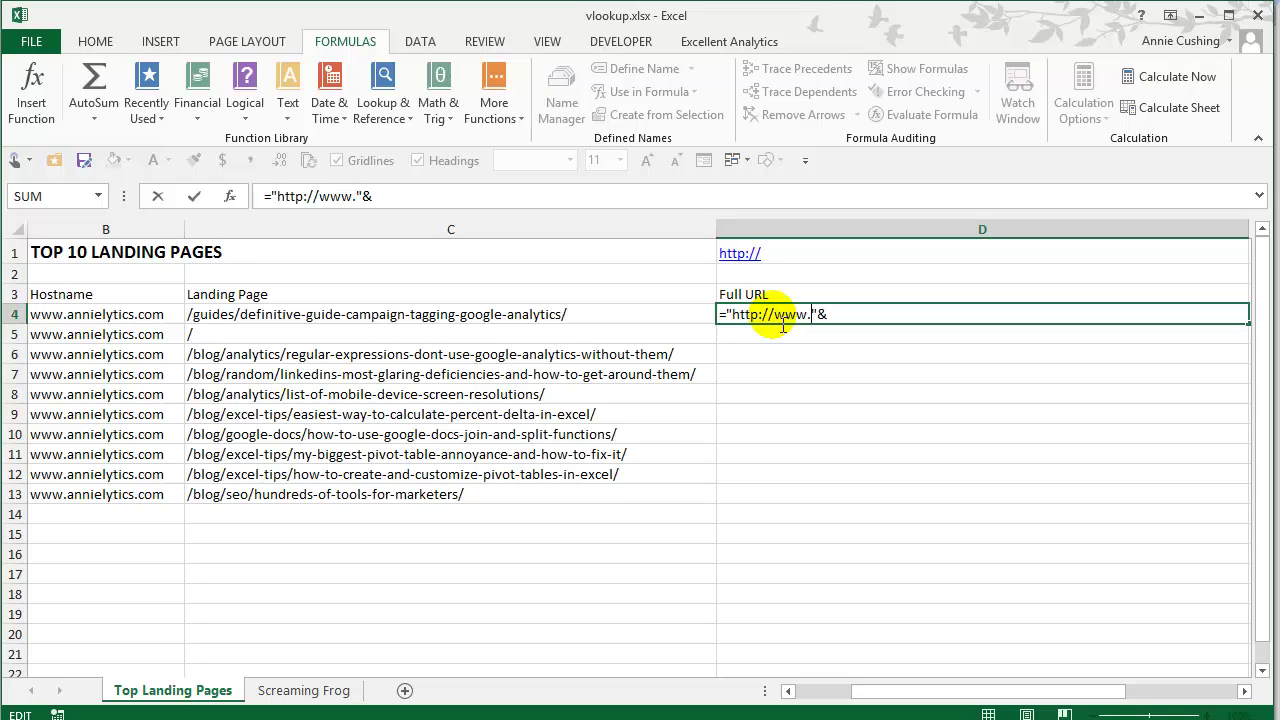
key("BackSpace")
key("BackSpace")
key("BackSpace")
key("BackSpace")
key("BackSpace")
key("BackSpace")
key("BackSpace")
type("/")
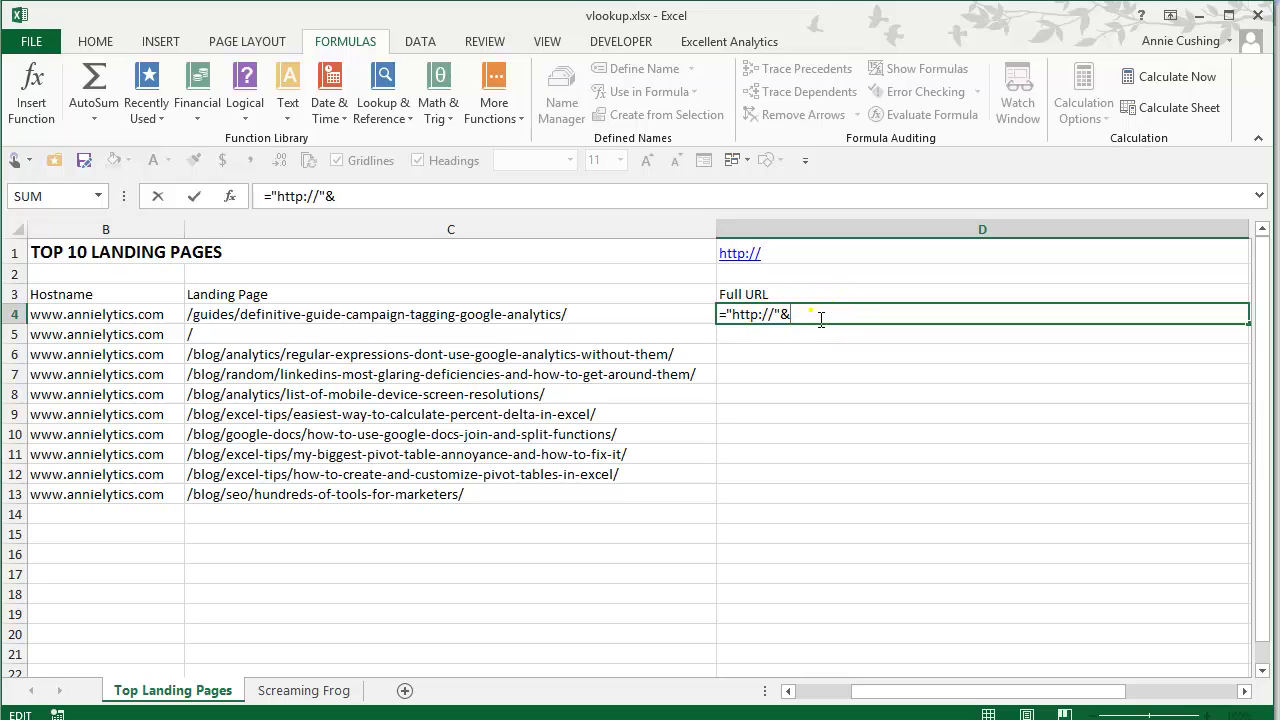
left_click(820, 318)
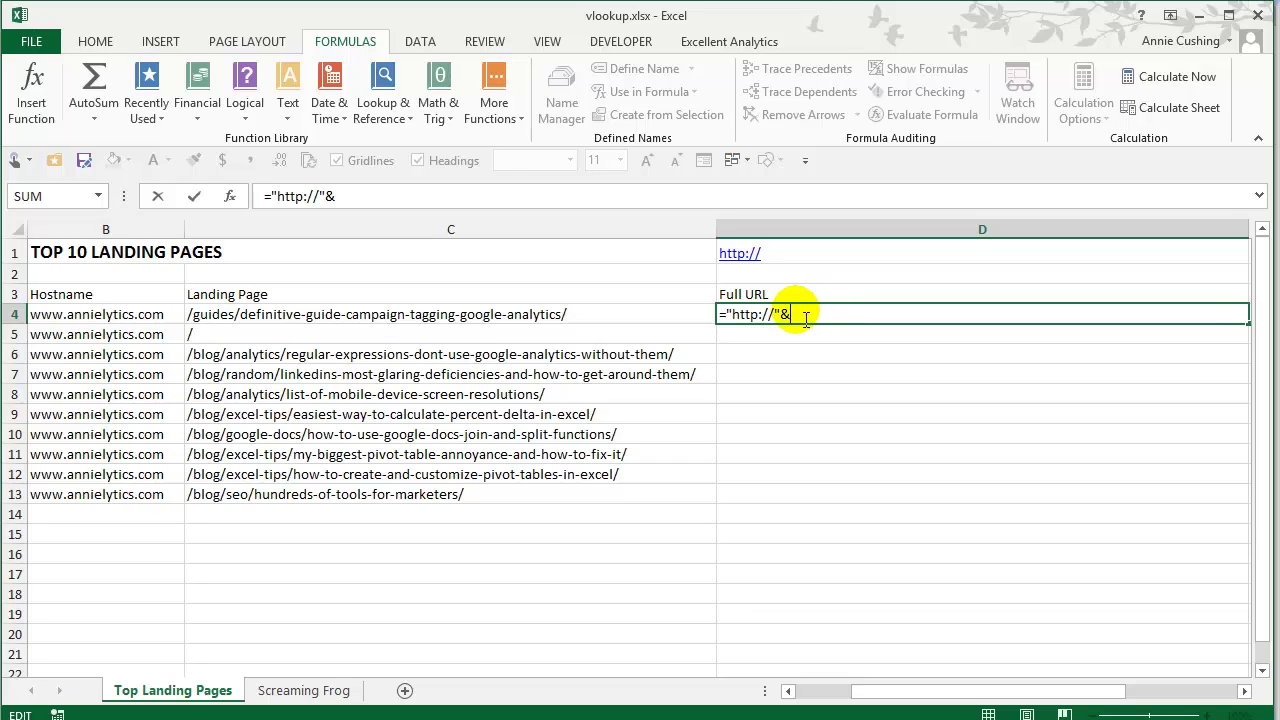
left_click(153, 322)
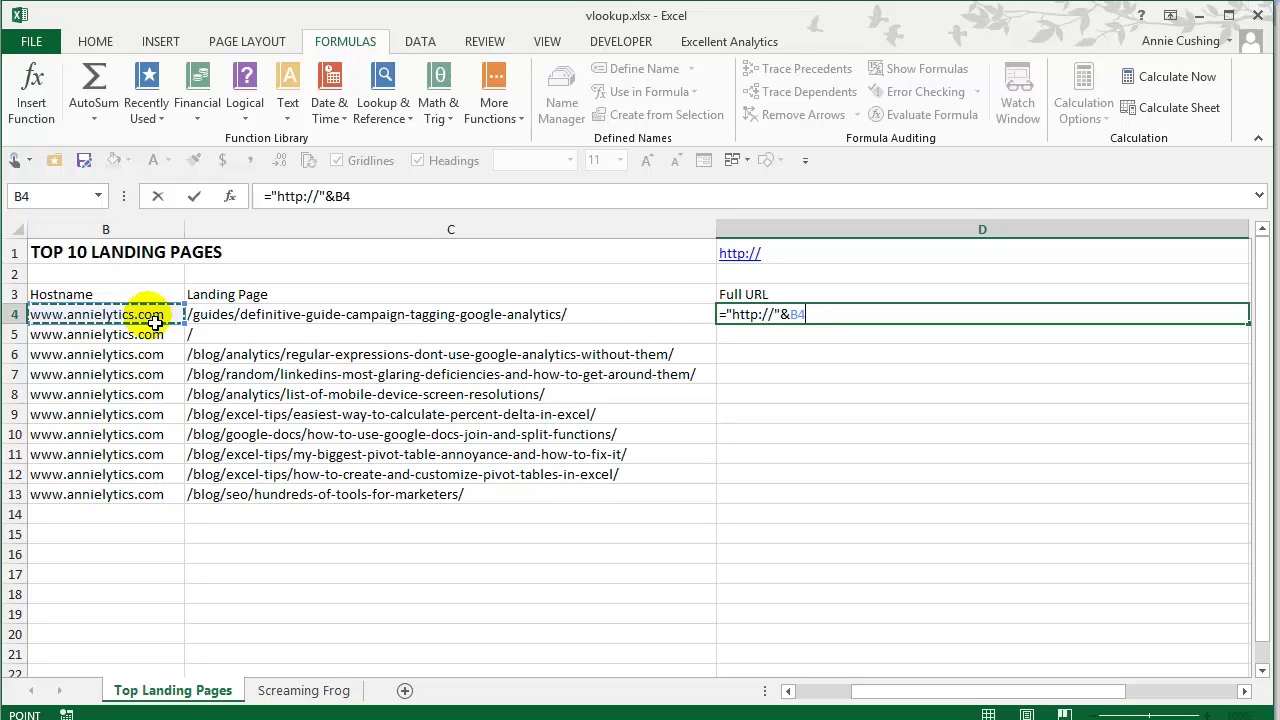
type("&")
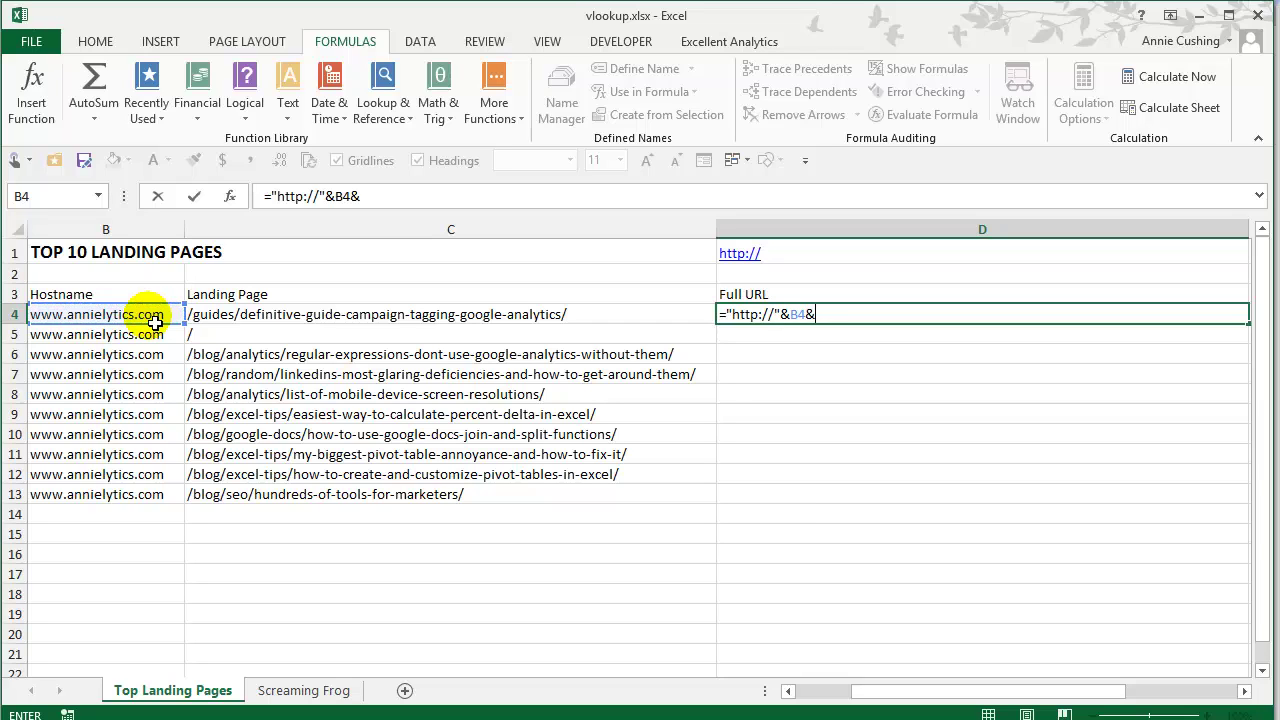
key("Left")
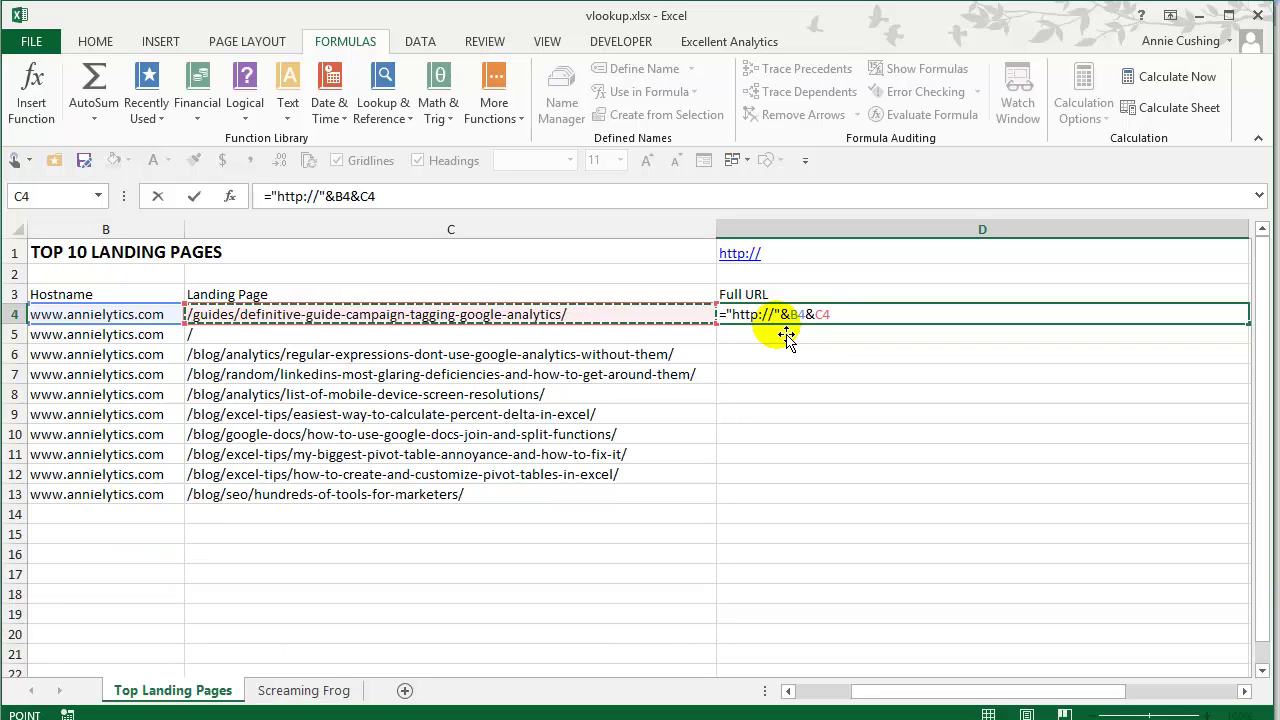
key("Return")
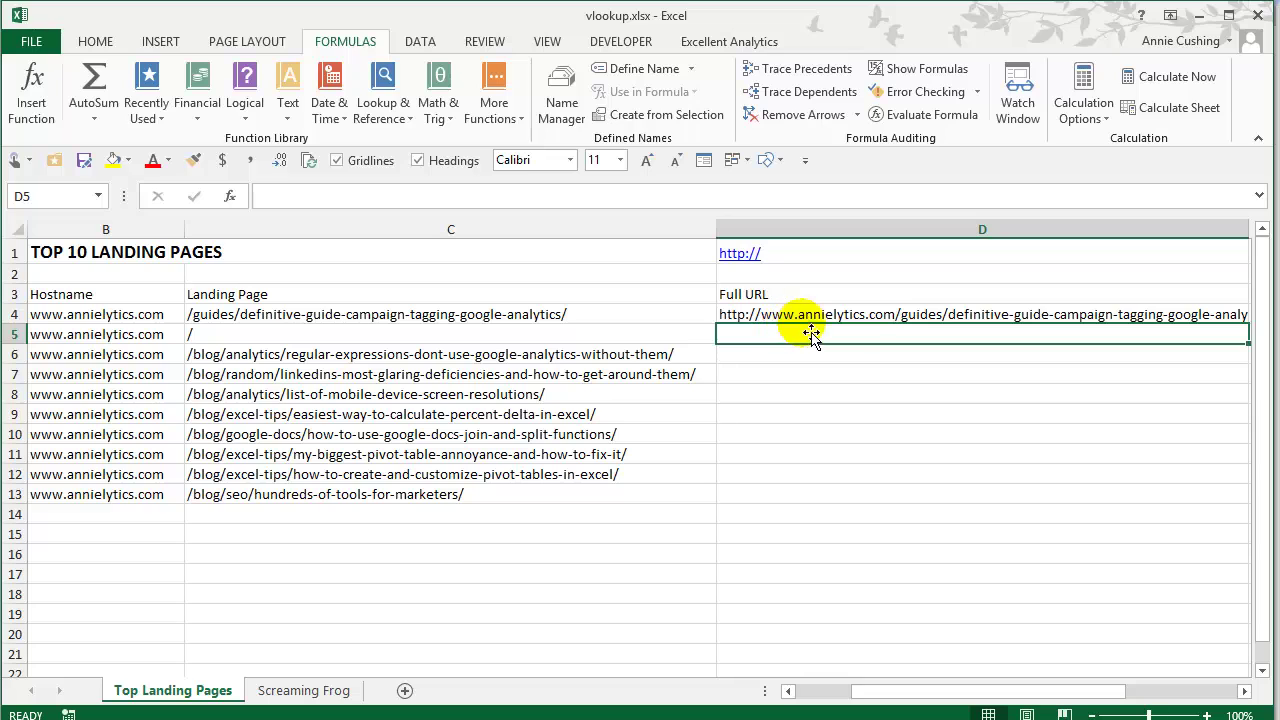
- Fill the Full URL formula down from D4 to D13
left_click(885, 318)
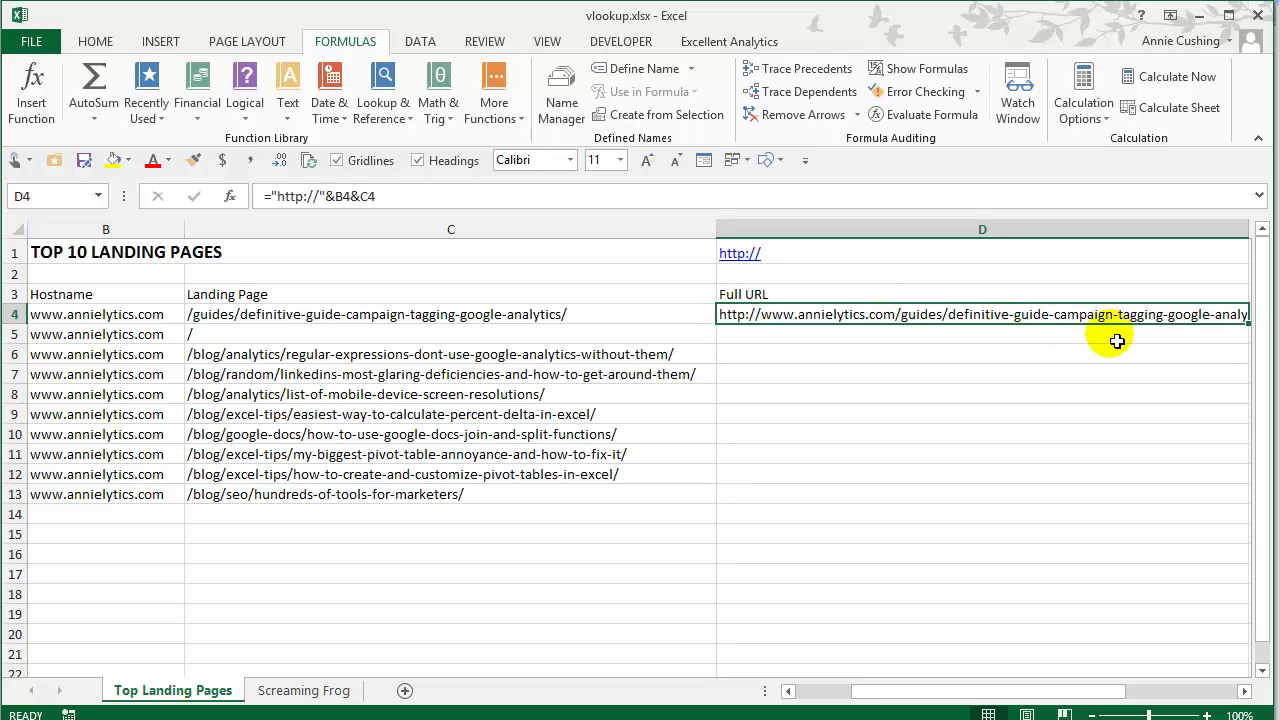
left_click_drag(937, 691, 996, 688)
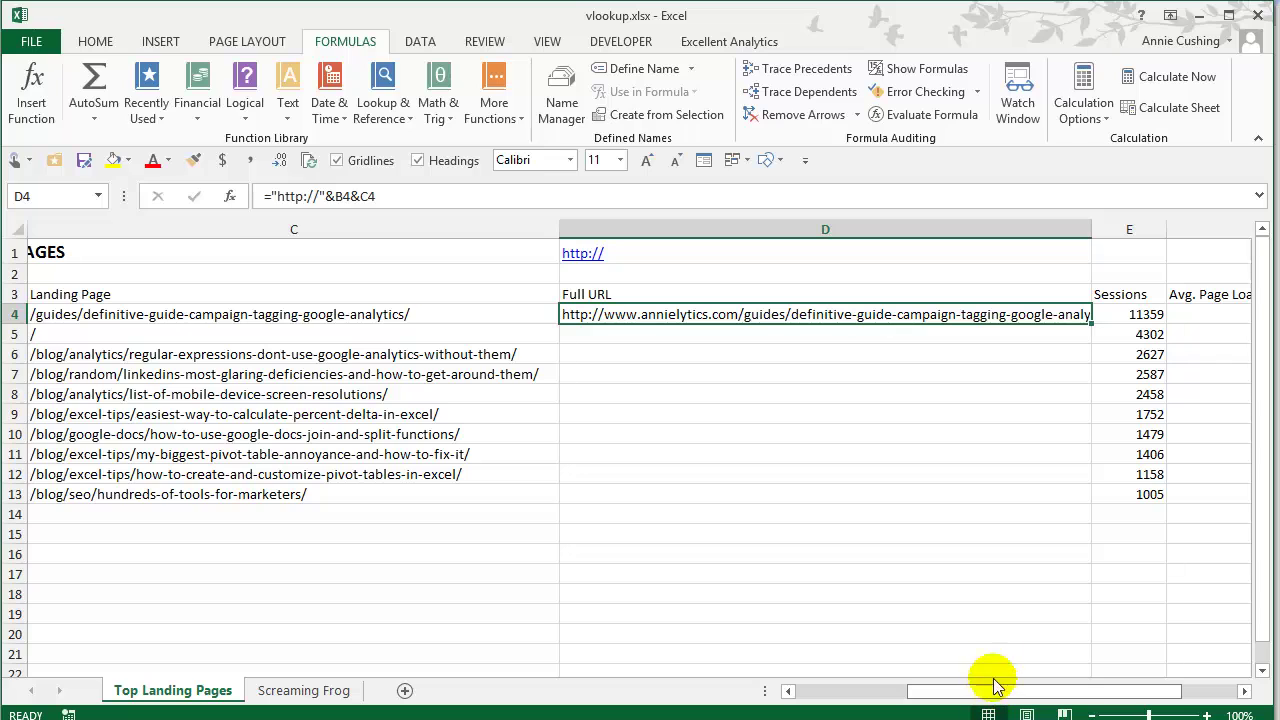
double_click(1094, 326)
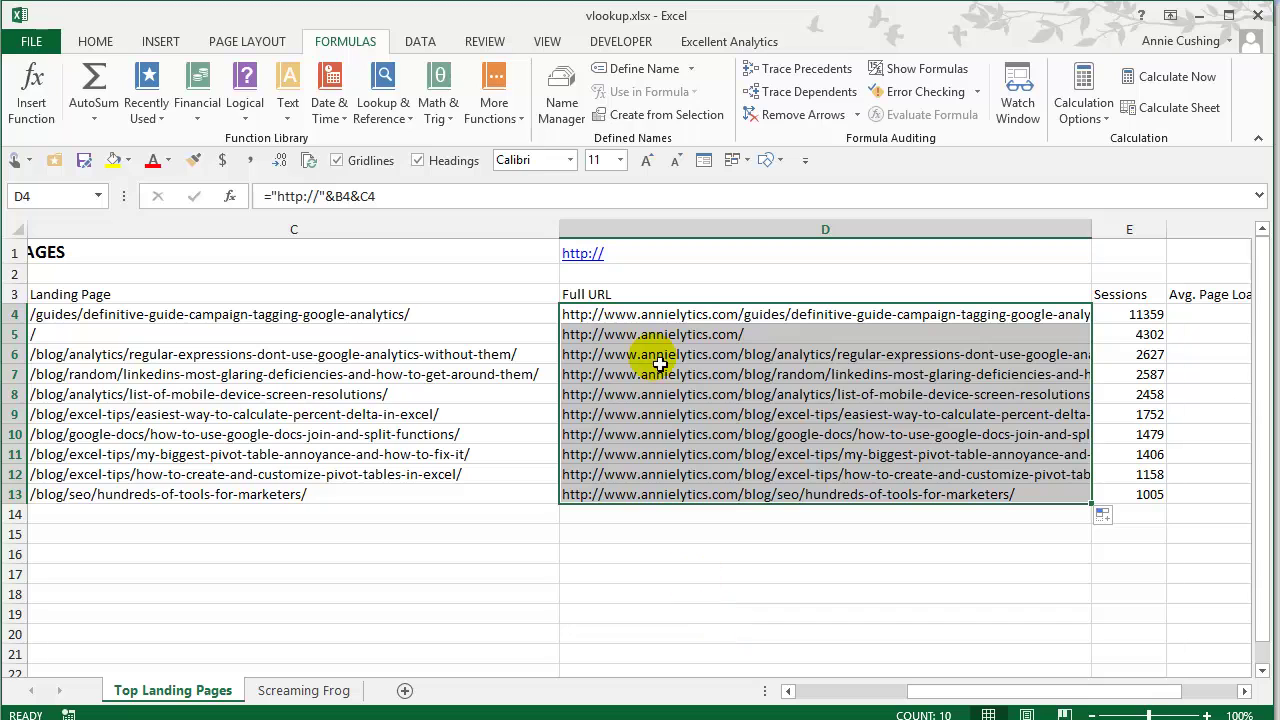
left_click(660, 318)
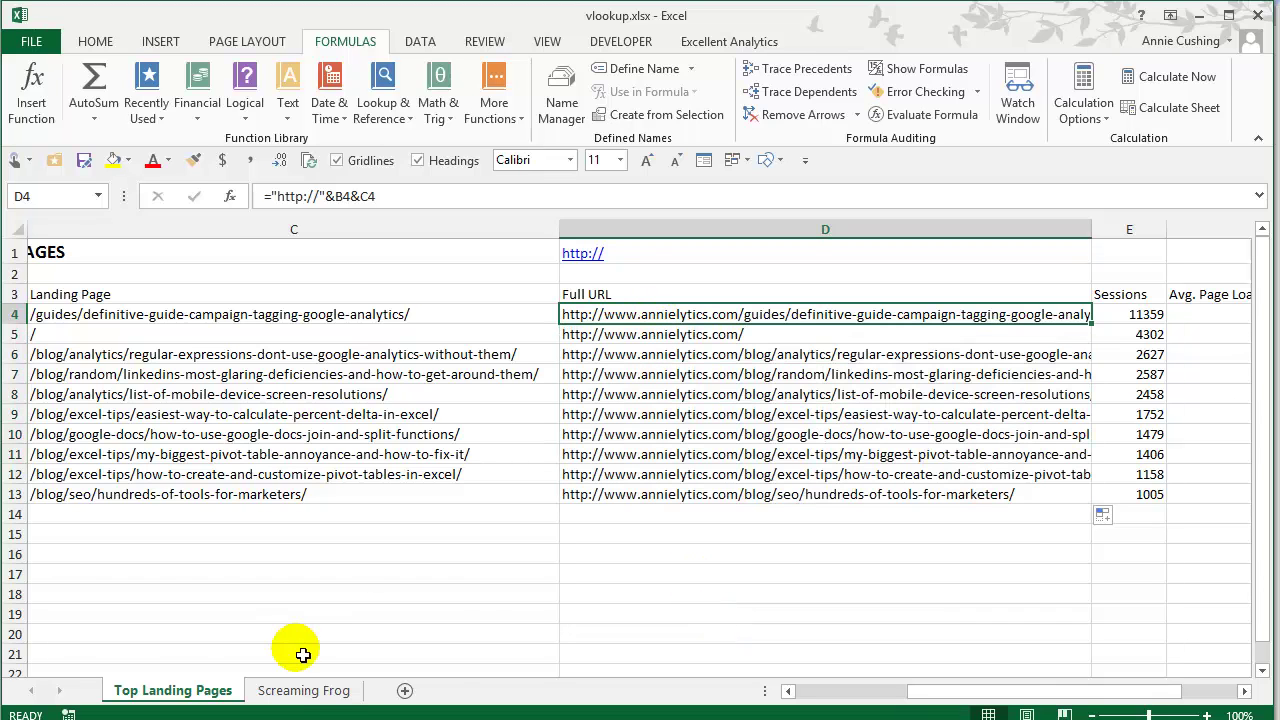
left_click(303, 690)
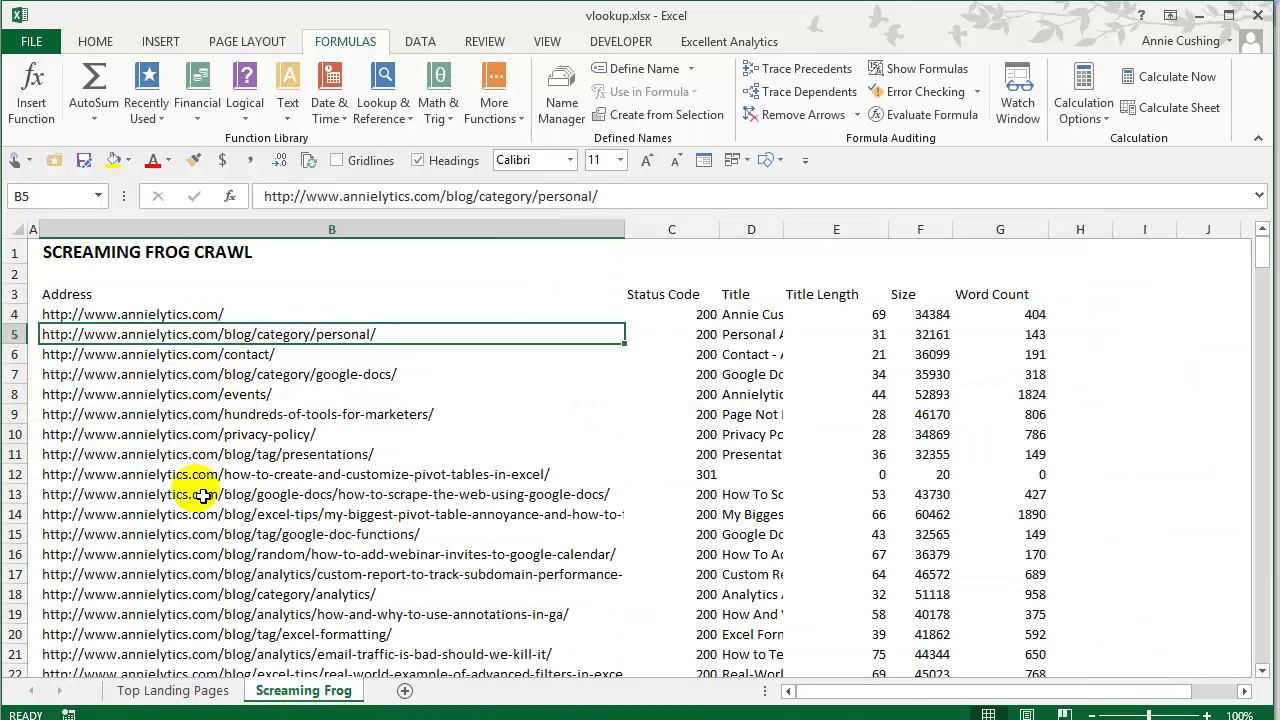
- Link G3 to ='Screaming Frog'!C3 and copy it across to K3 for the crawl headers
left_click(190, 690)
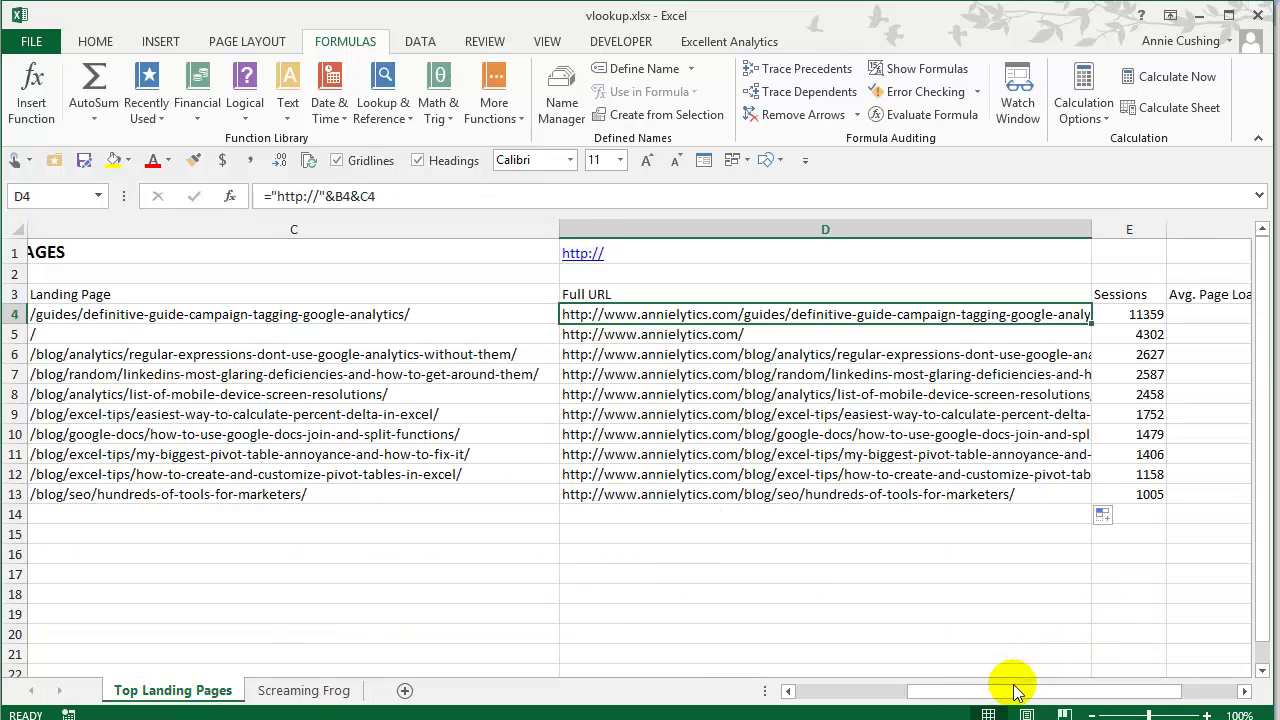
left_click_drag(980, 689, 1040, 692)
left_click(846, 294)
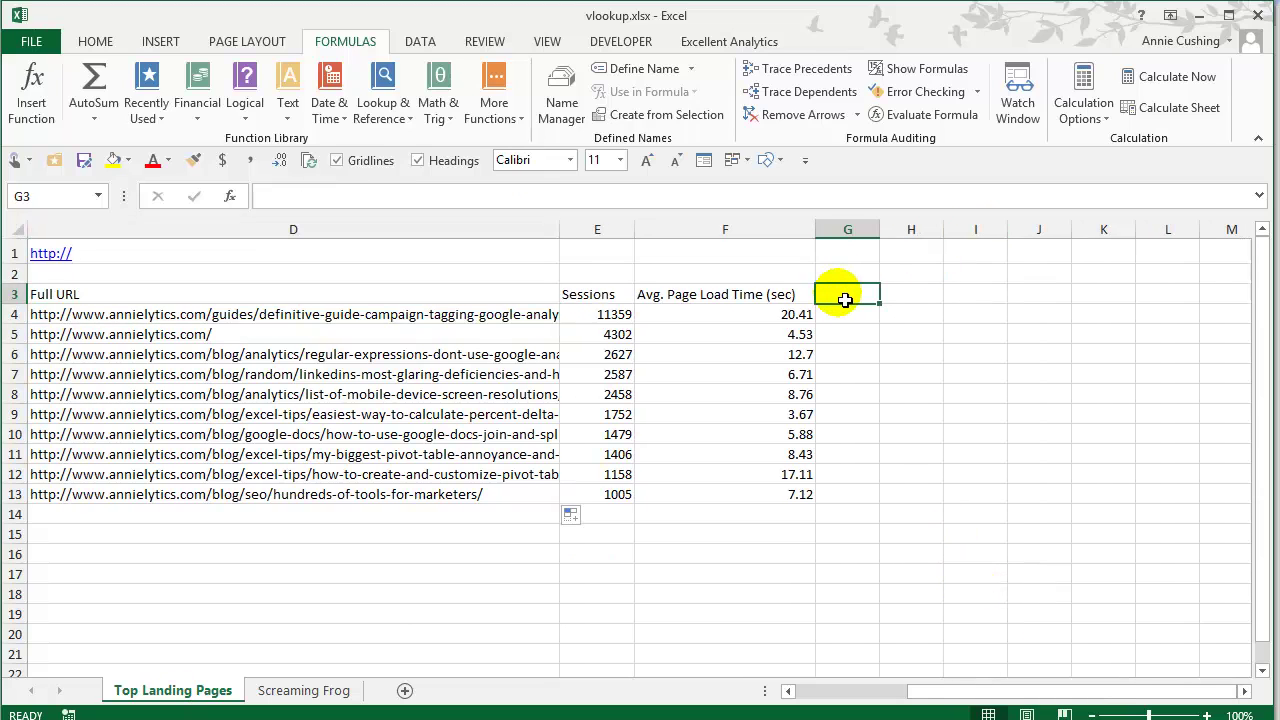
type("=")
left_click(330, 704)
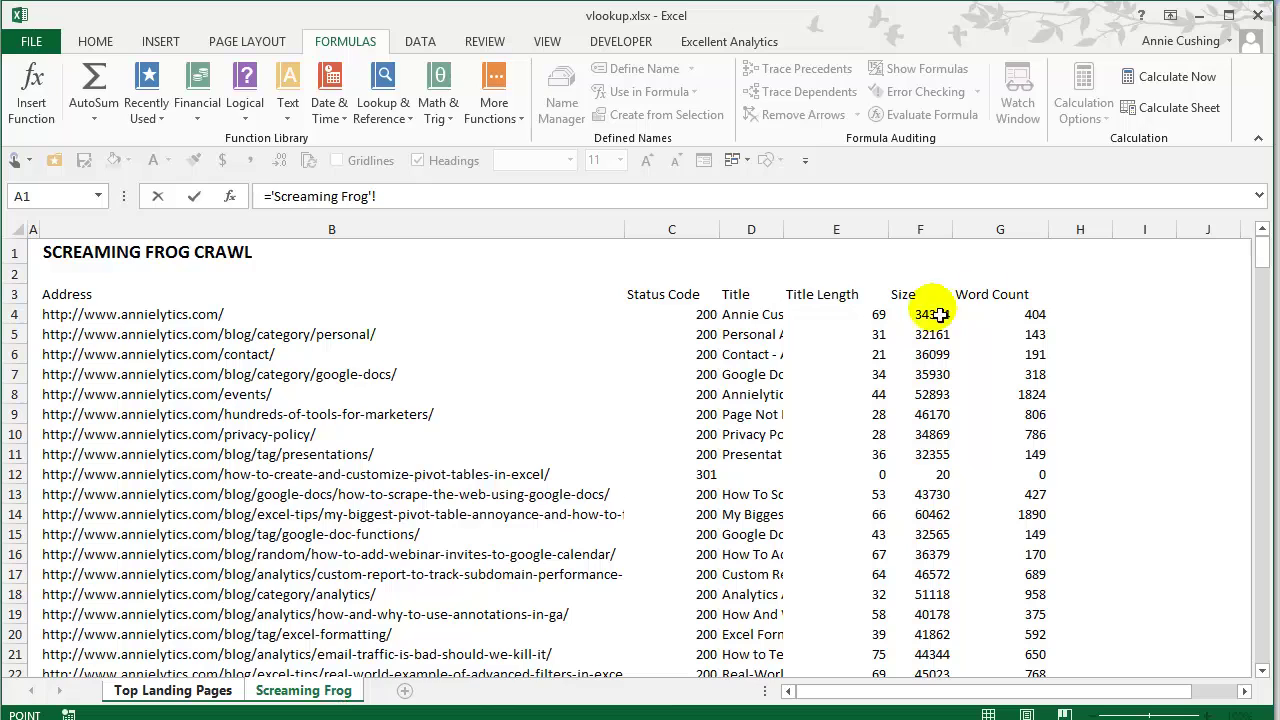
left_click(688, 292)
key("Return")
left_click(873, 302)
left_click_drag(879, 304, 1150, 314)
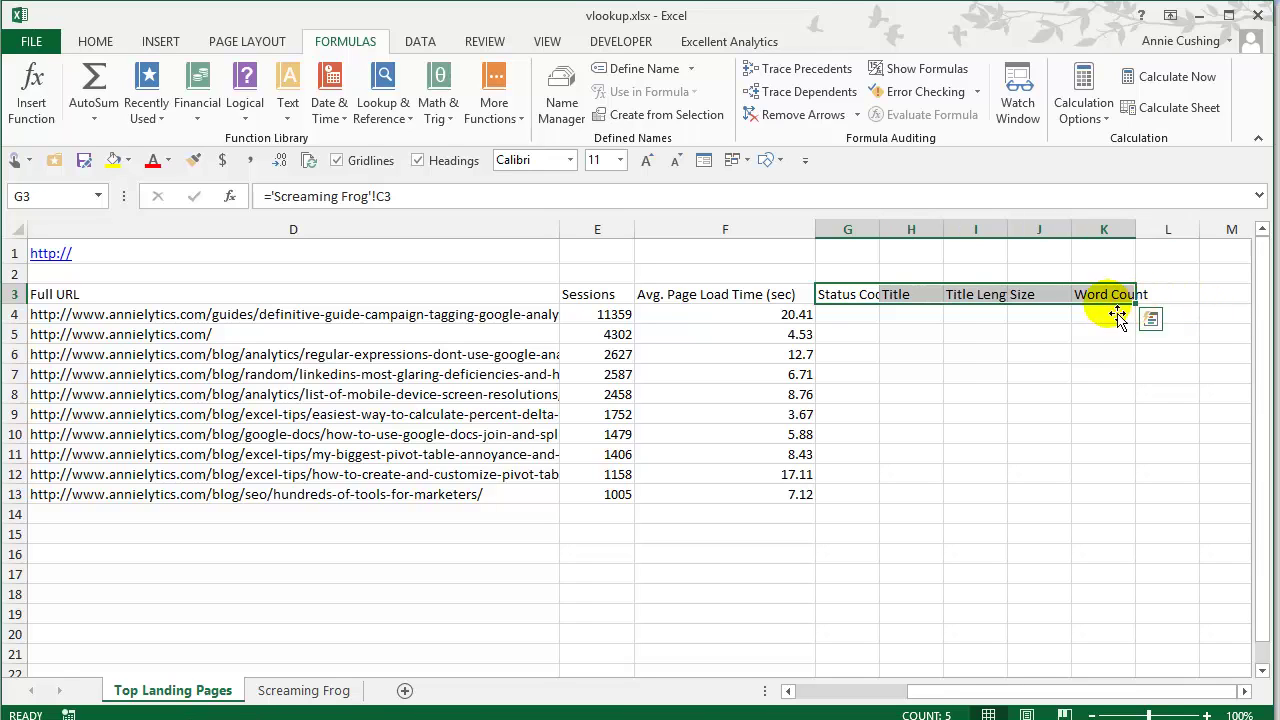
left_click(851, 320)
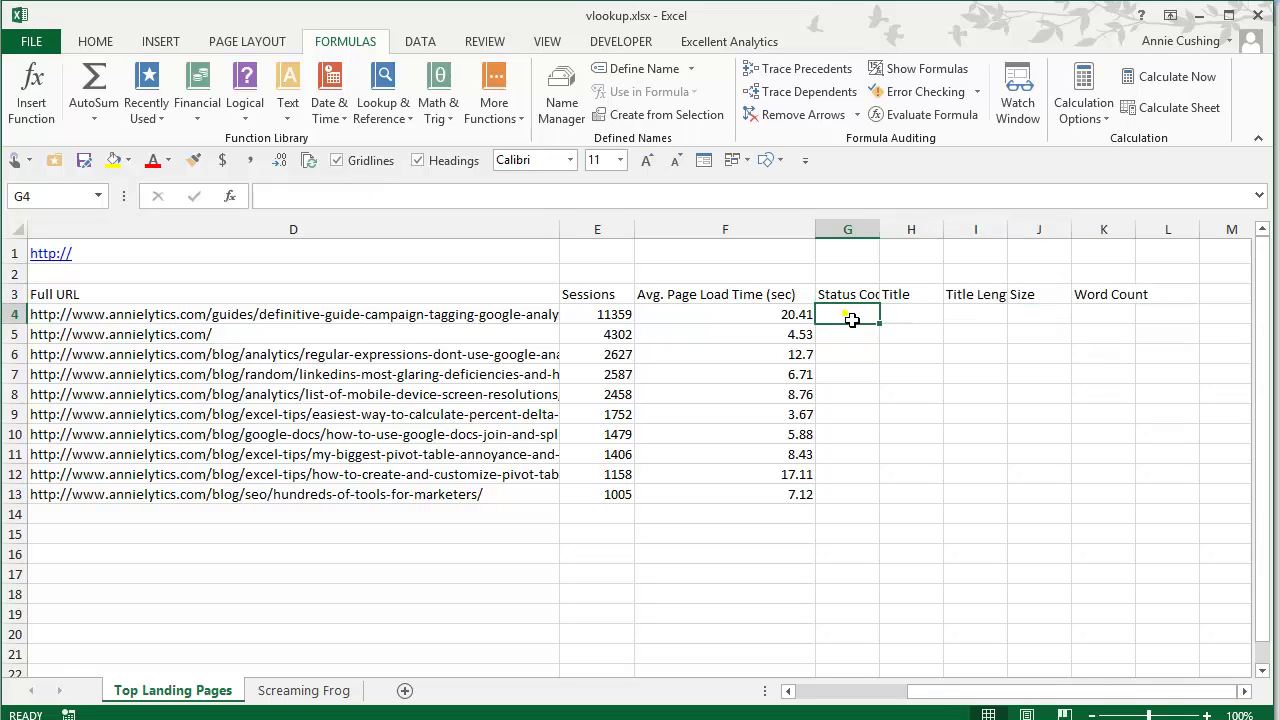
left_click(851, 320)
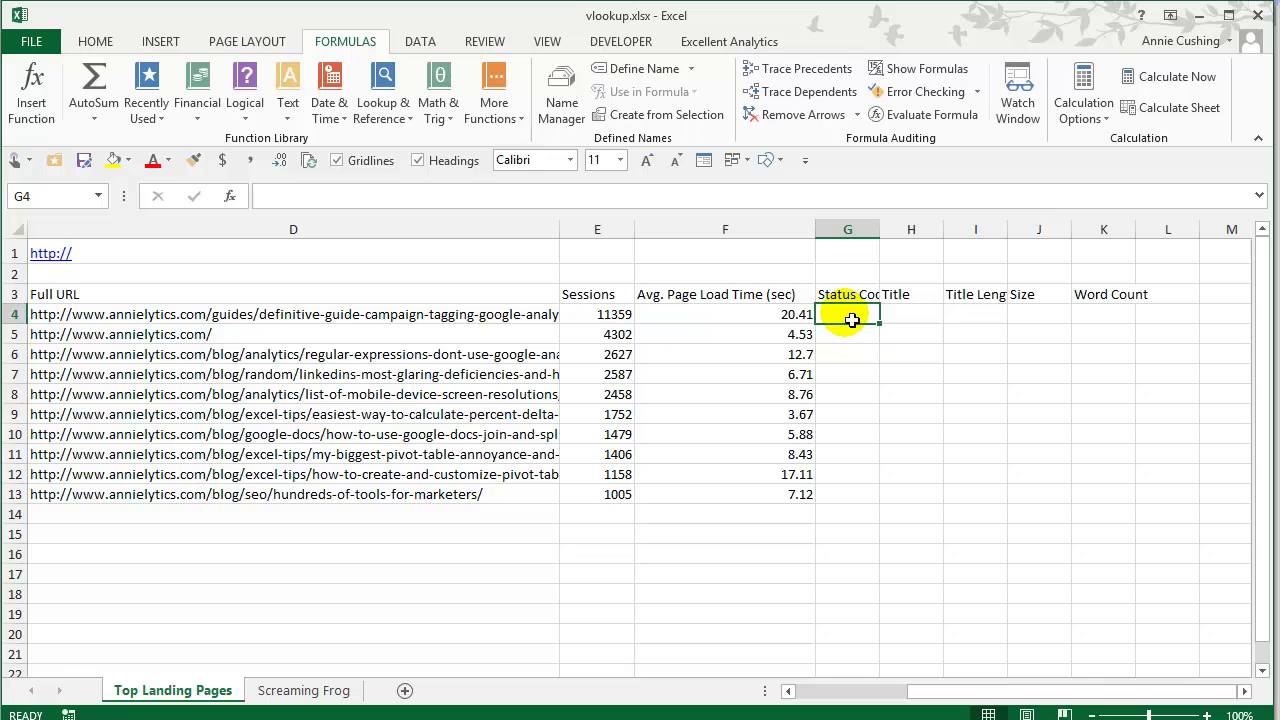
- Start G4's formula as =VLOOKUP(D4, using the Full URL as the lookup value
type("=")
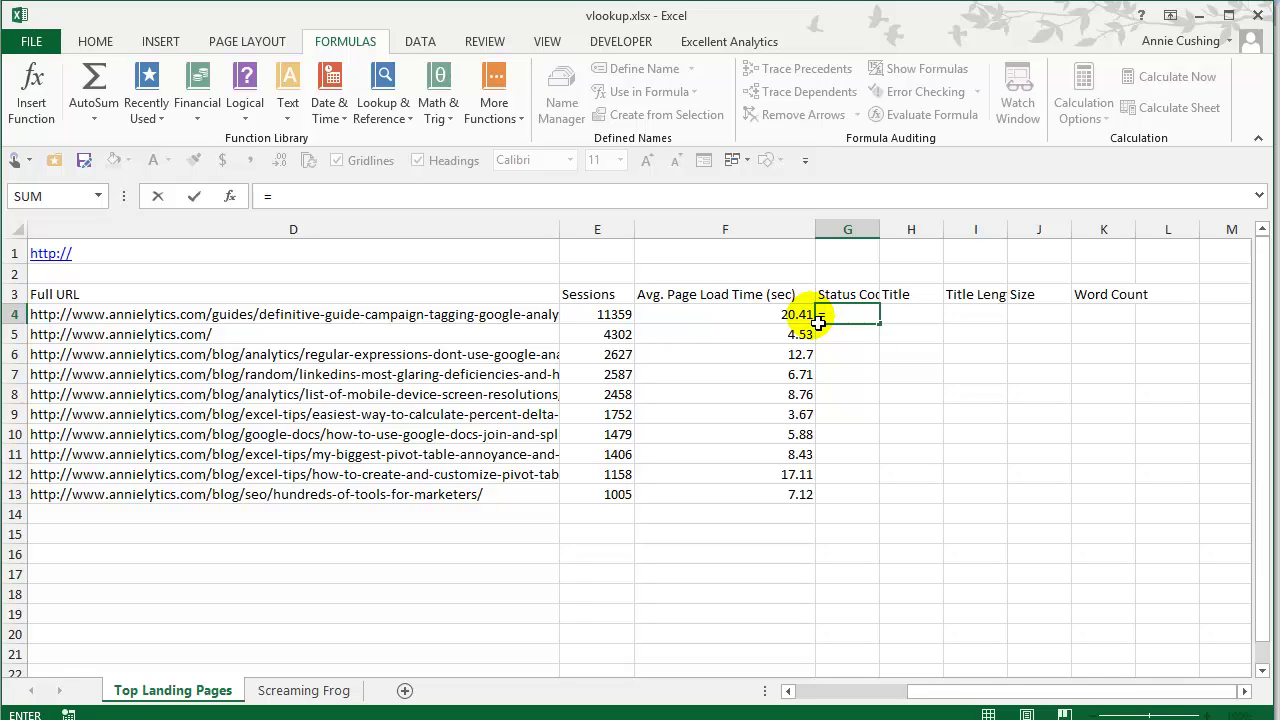
type("vl")
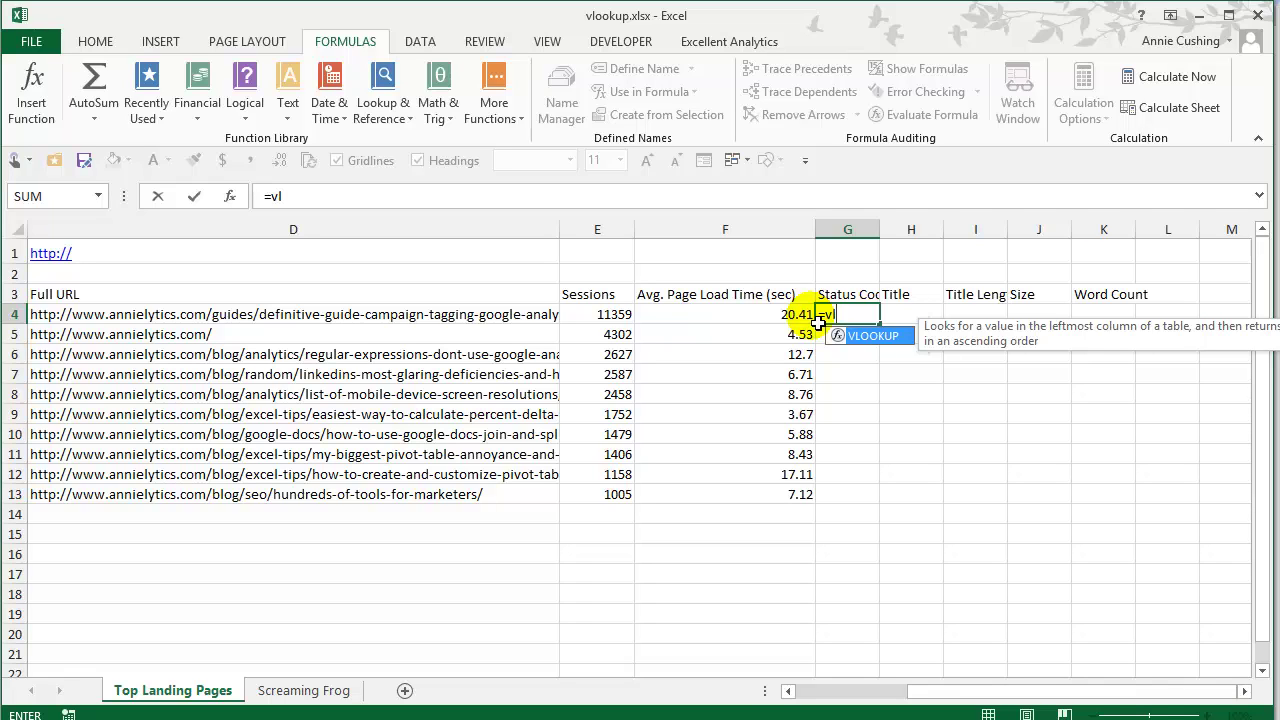
key("Tab")
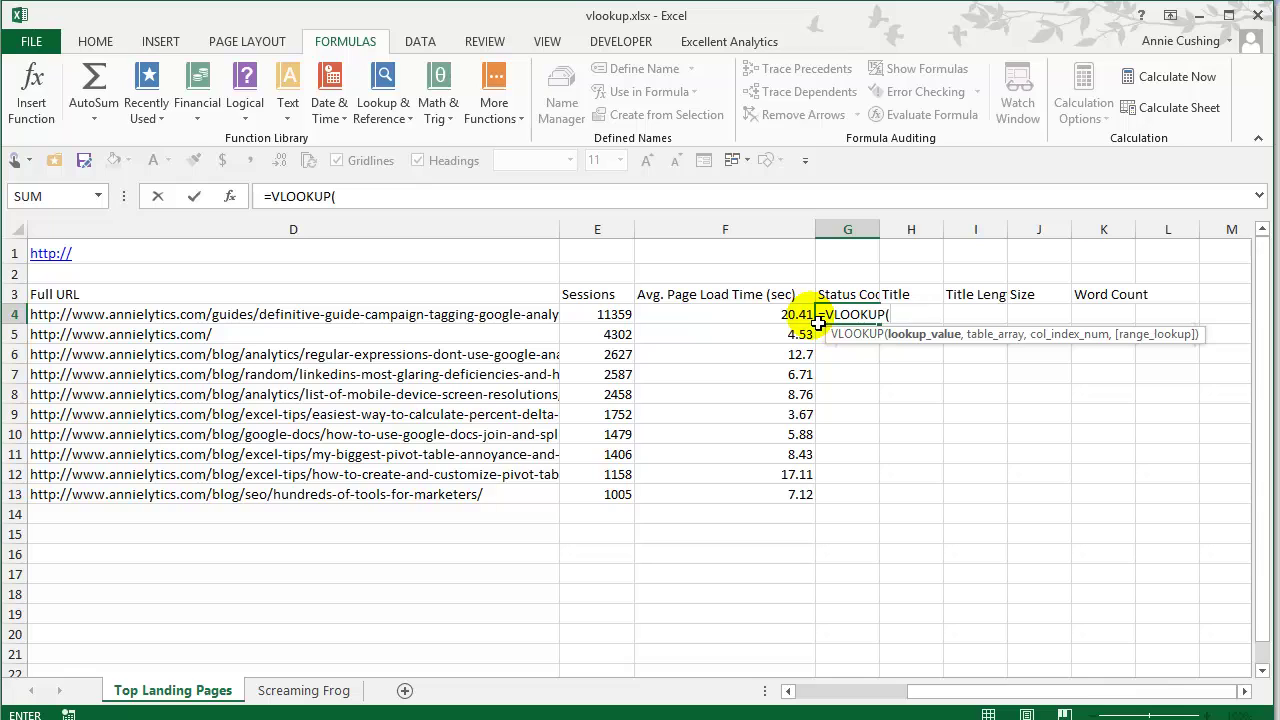
key("Left")
key("Left")
key("Left")
type(",")
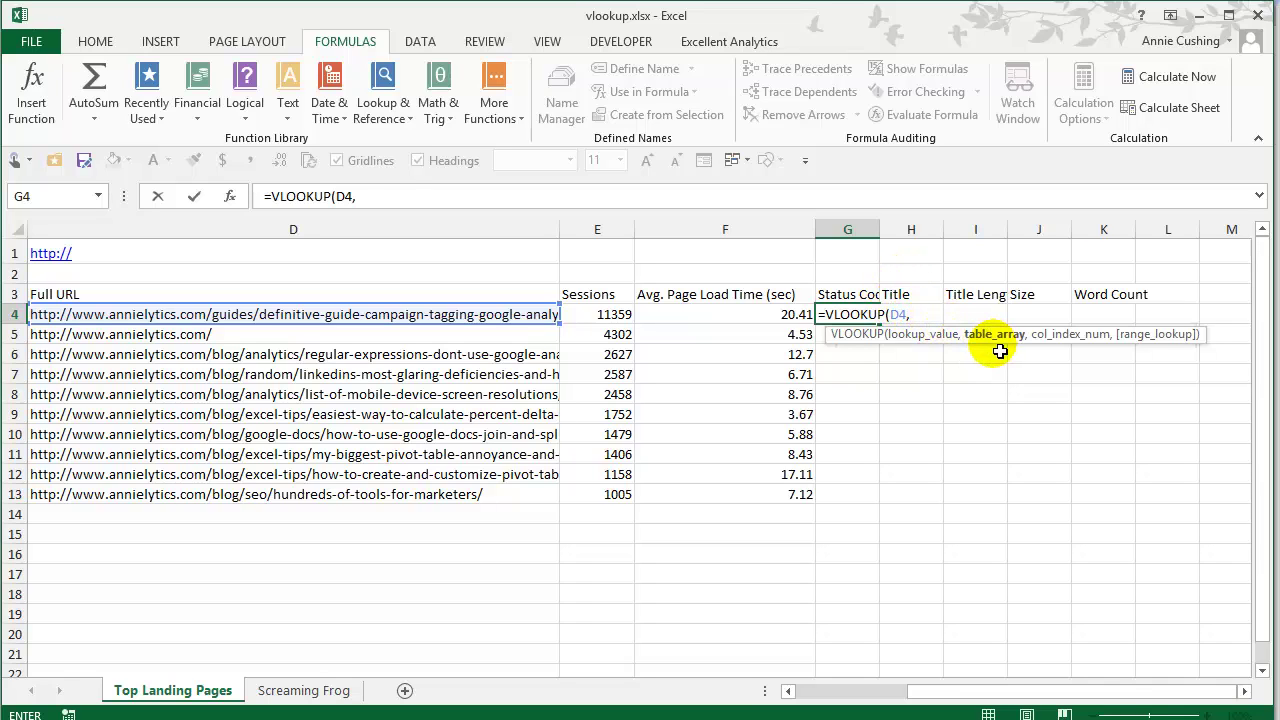
left_click_drag(1071, 343, 1006, 356)
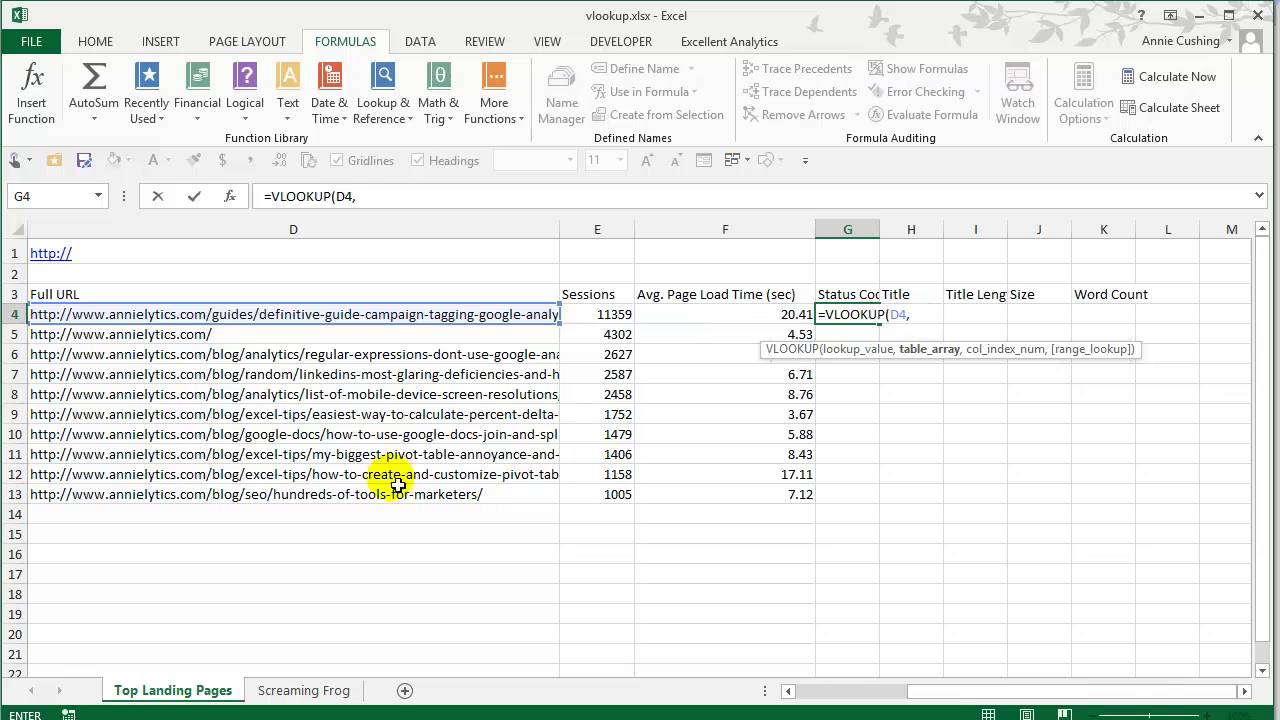
- Set the VLOOKUP table array to the absolute range 'Screaming Frog'!$B$4:$G$276
left_click(280, 693)
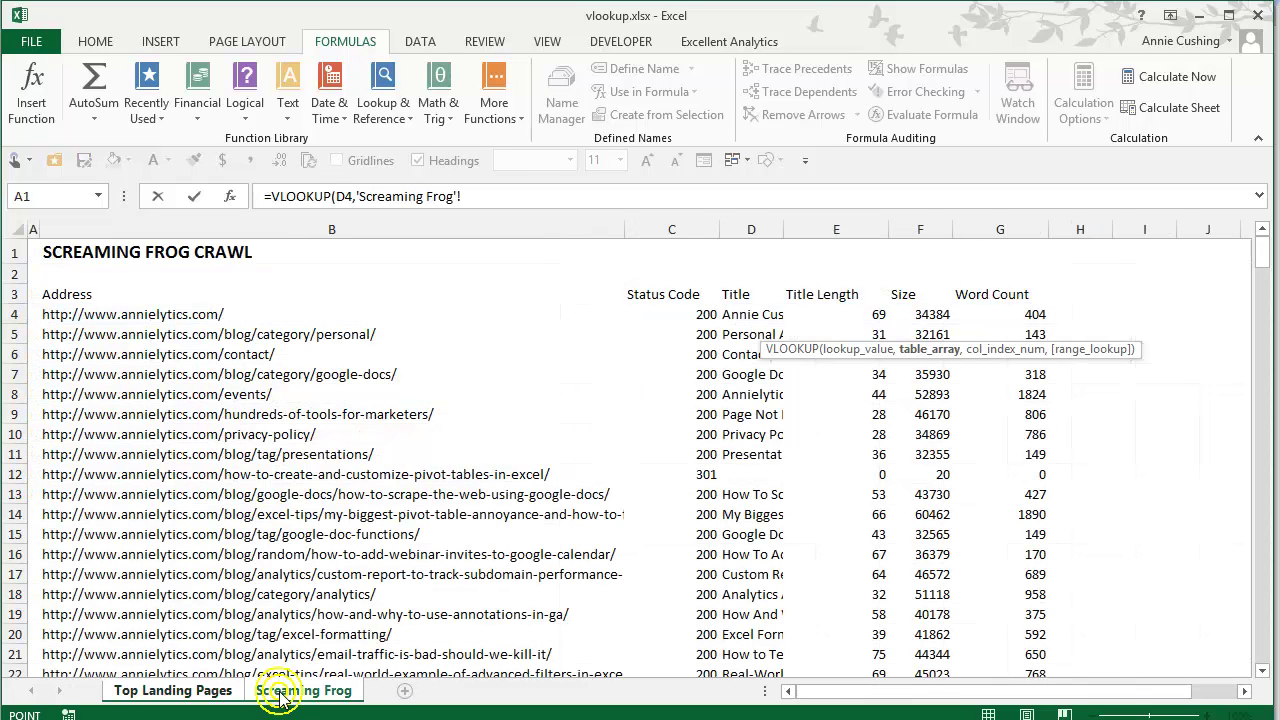
left_click(280, 690)
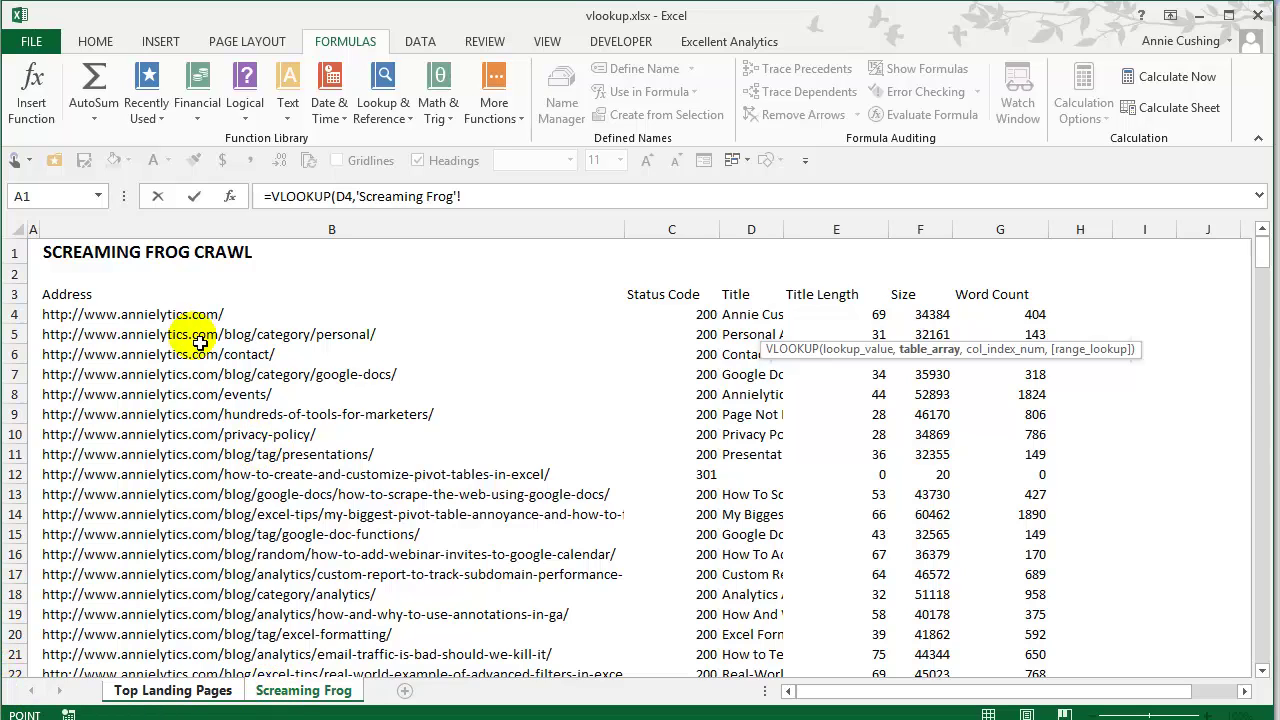
left_click_drag(135, 314, 1000, 402)
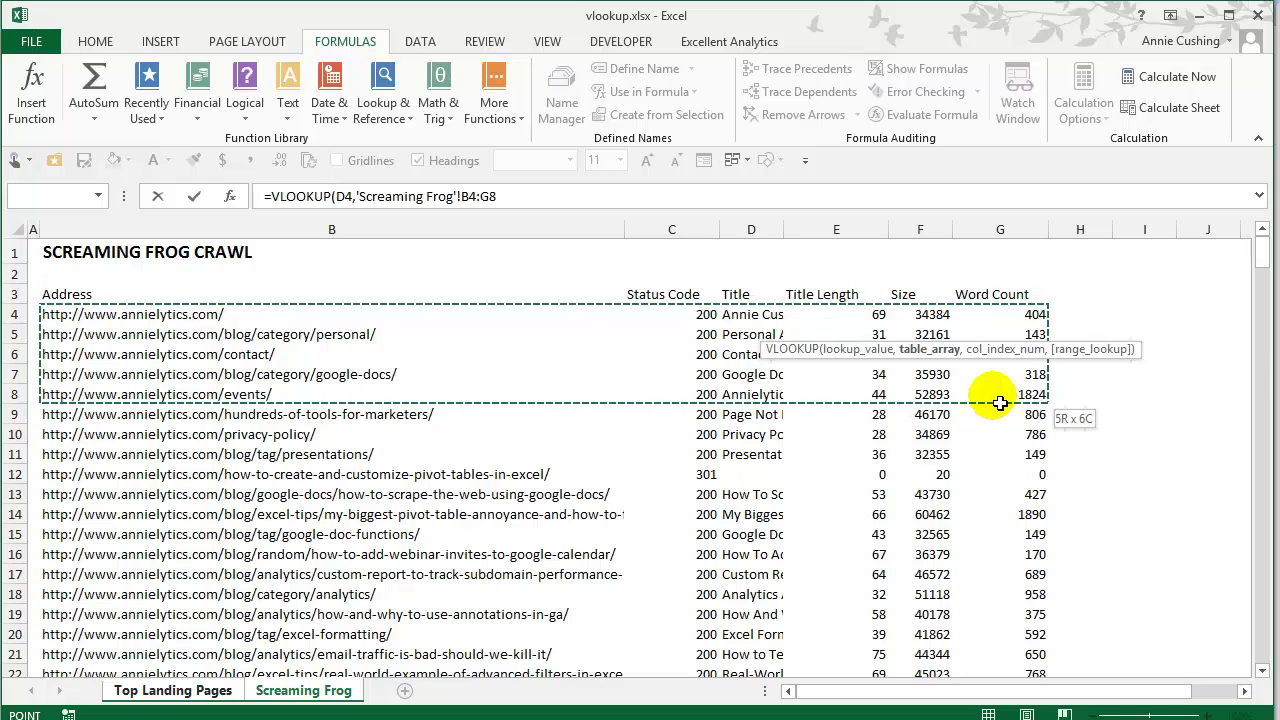
left_click_drag(1000, 403, 1002, 404)
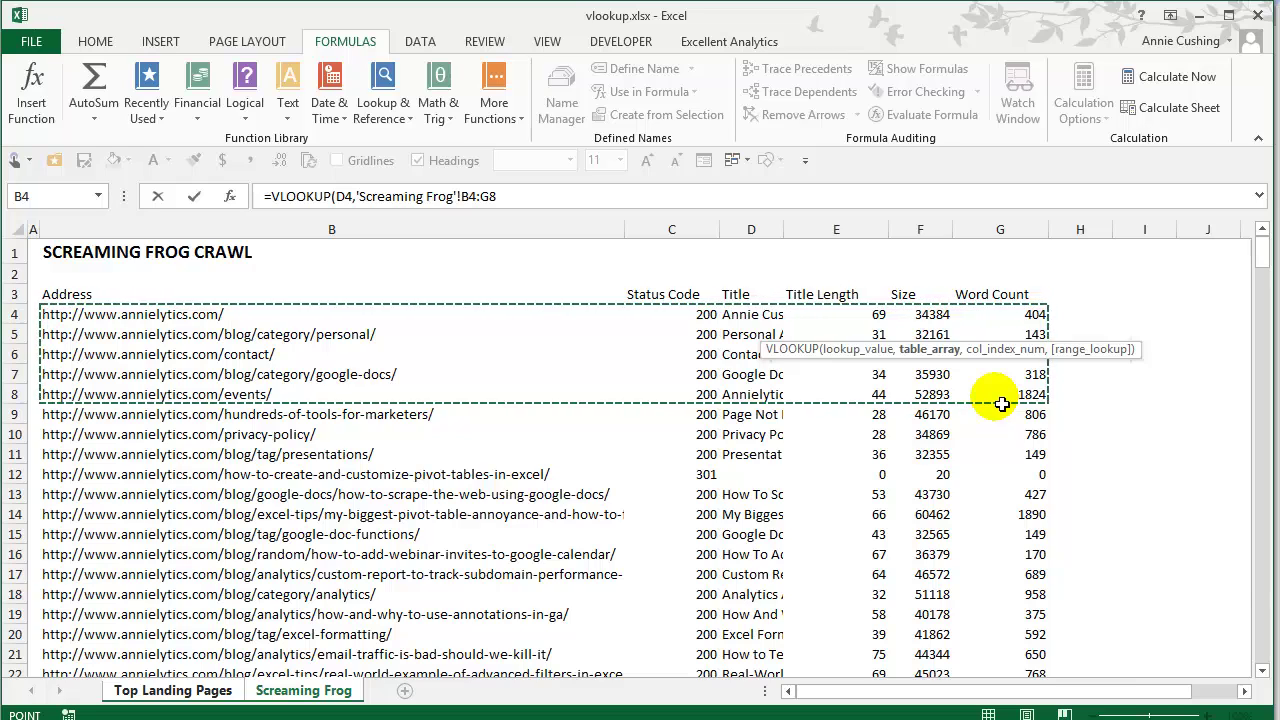
key("ctrl+shift+Down")
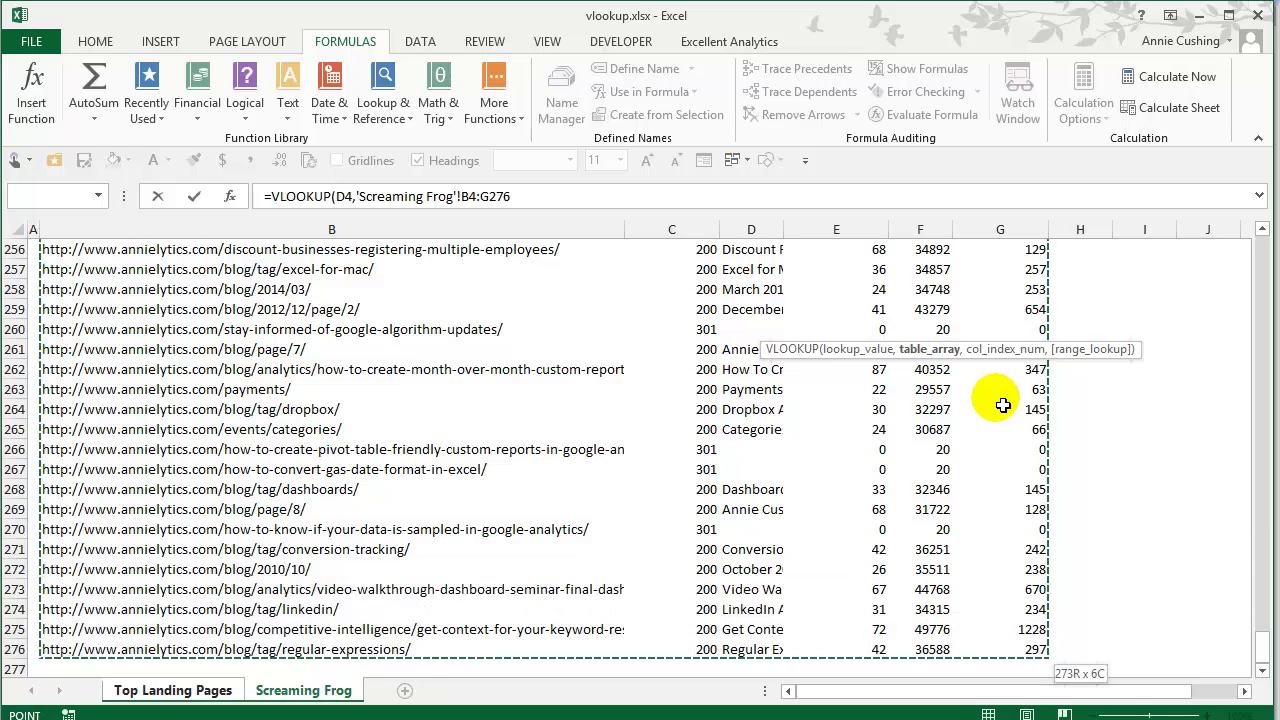
key("F4")
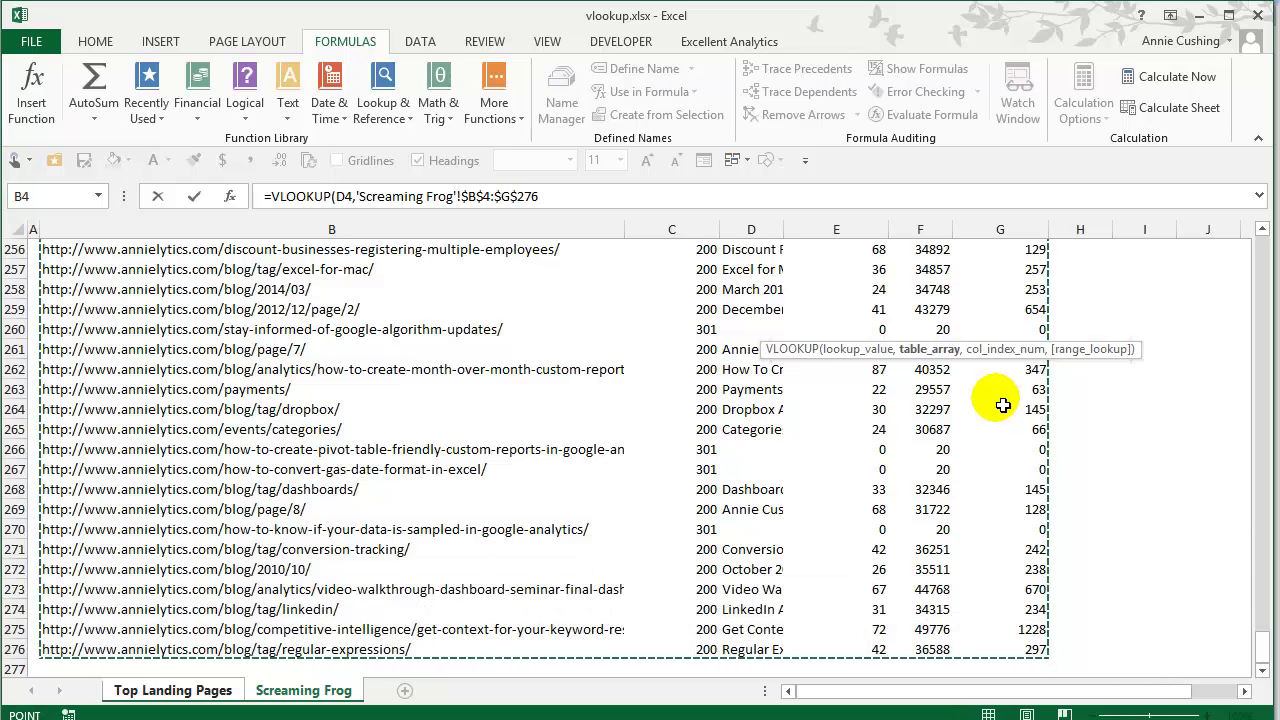
left_click(571, 206)
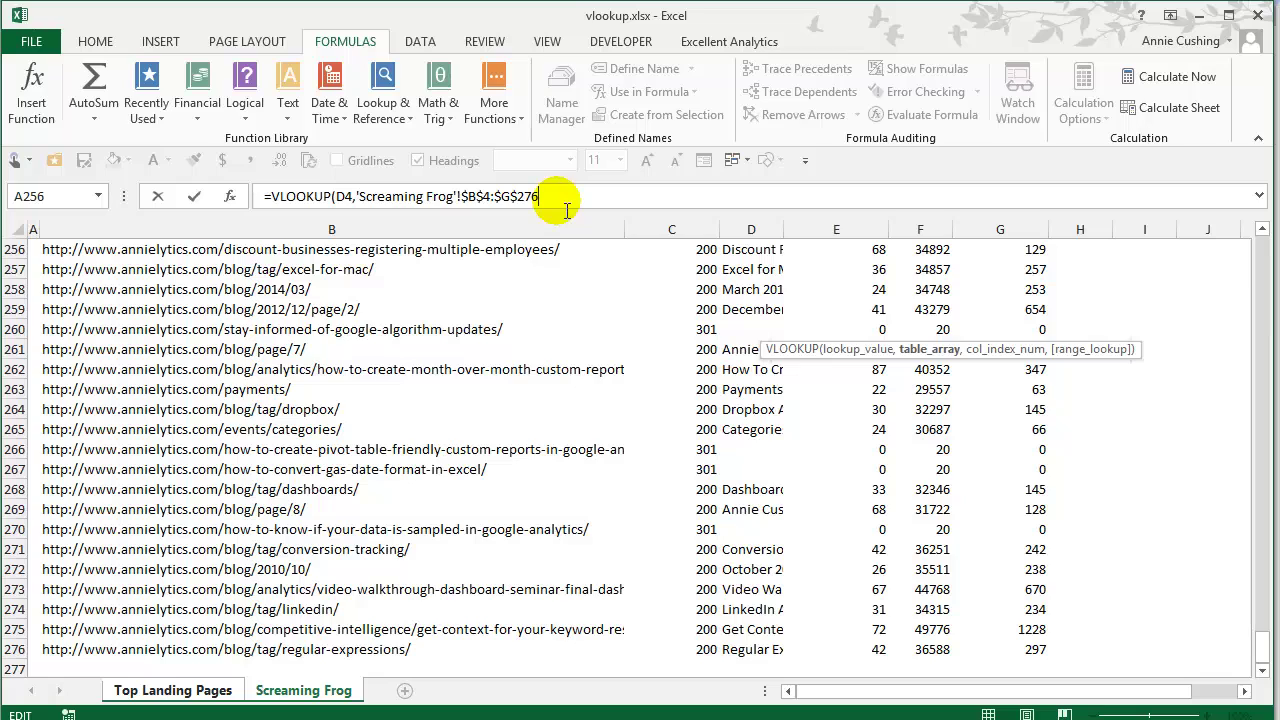
- Finish the lookup with column 2 and exact match 0, then fill it down to G13
type(",")
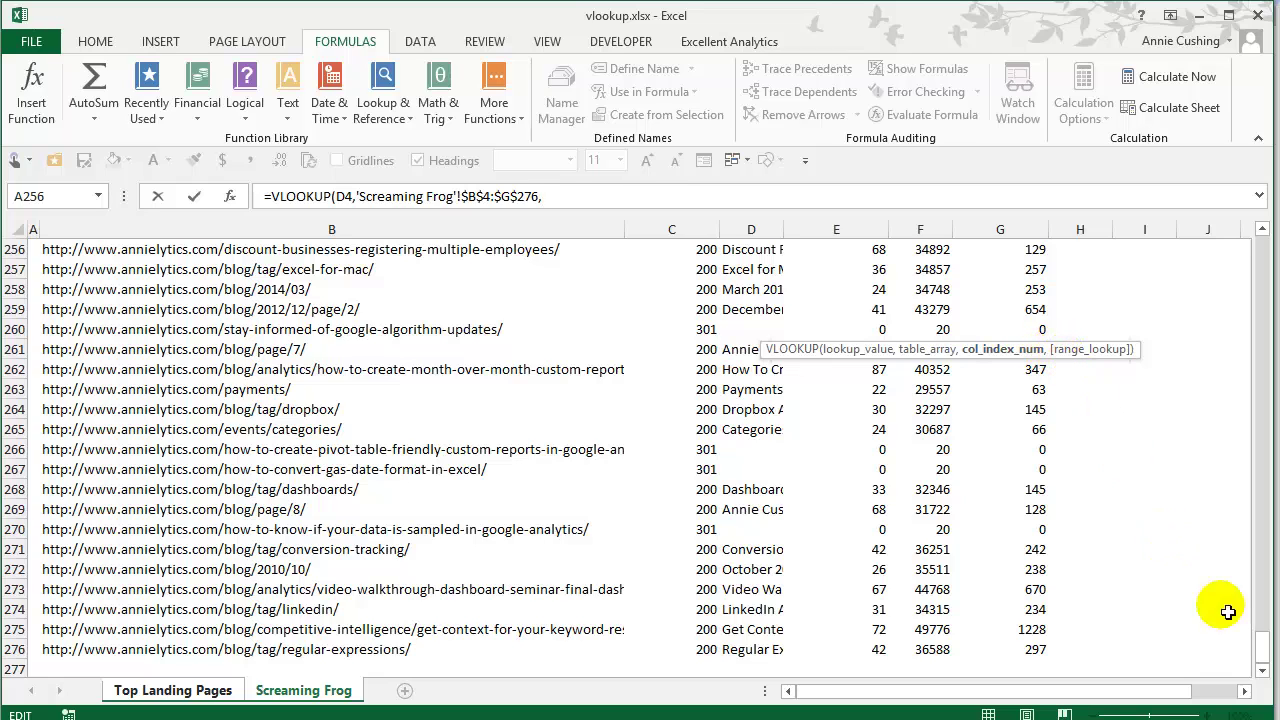
left_click_drag(1260, 645, 1265, 224)
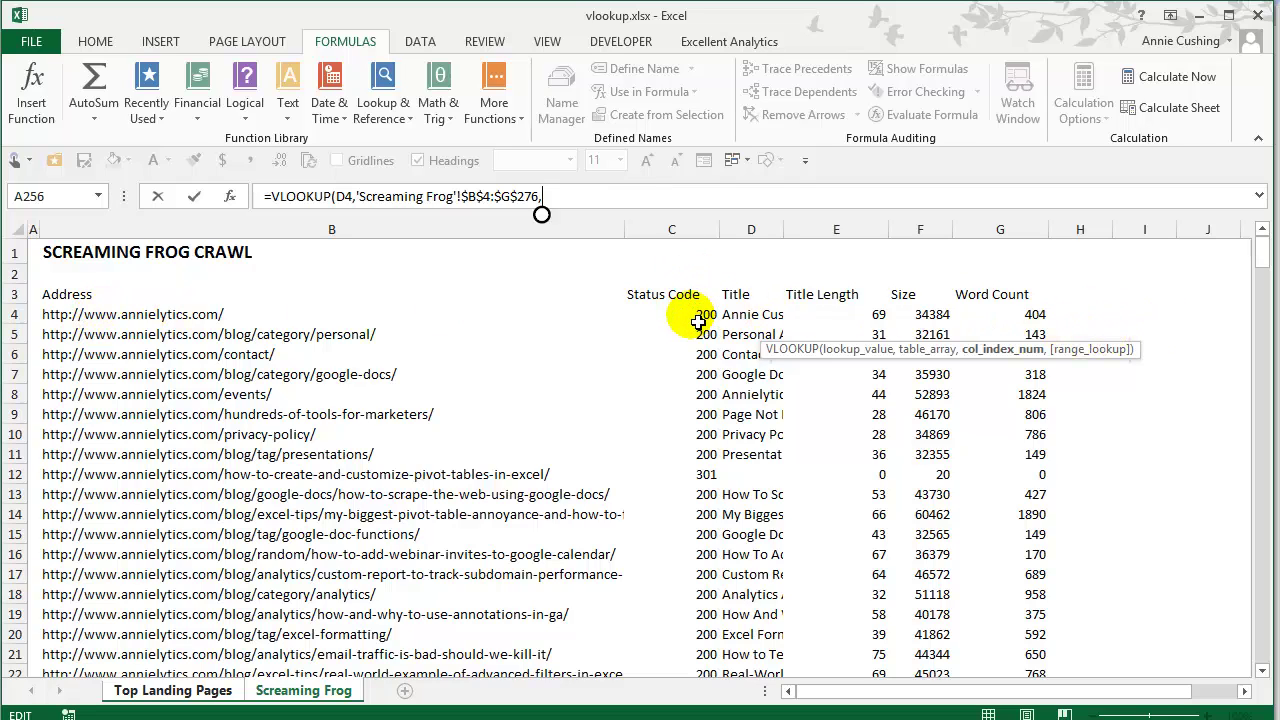
type("2")
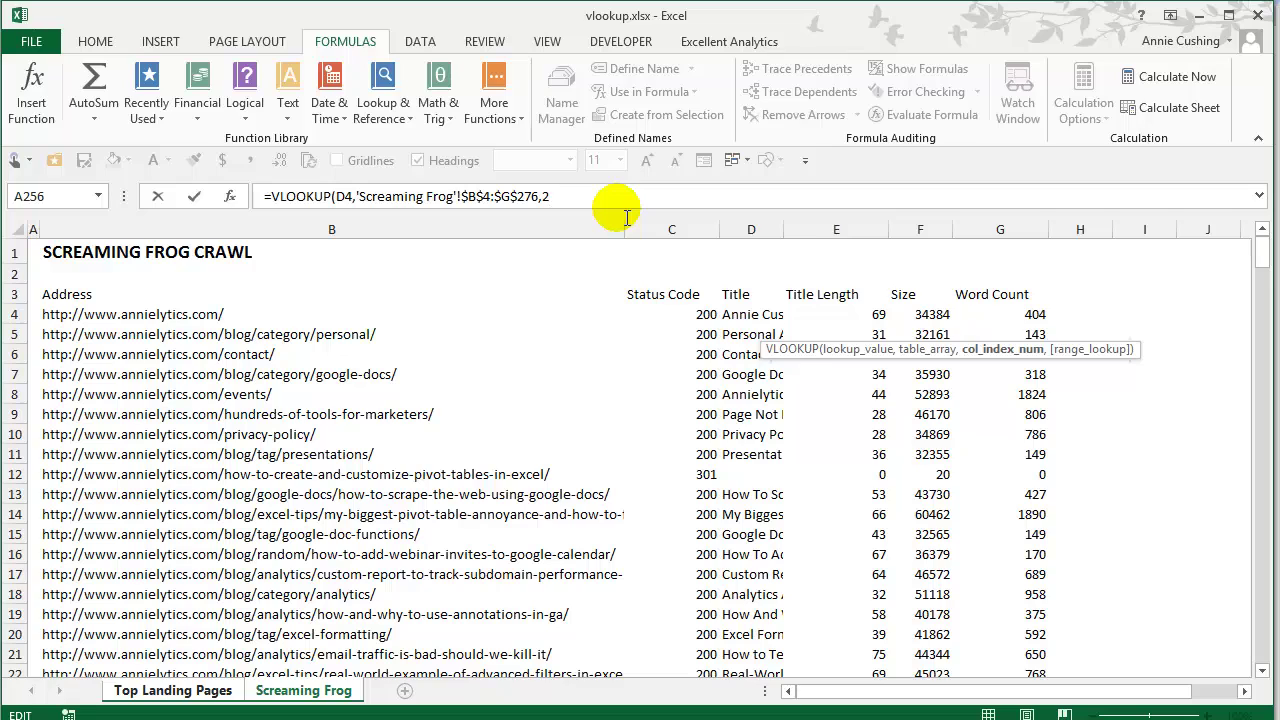
type(",")
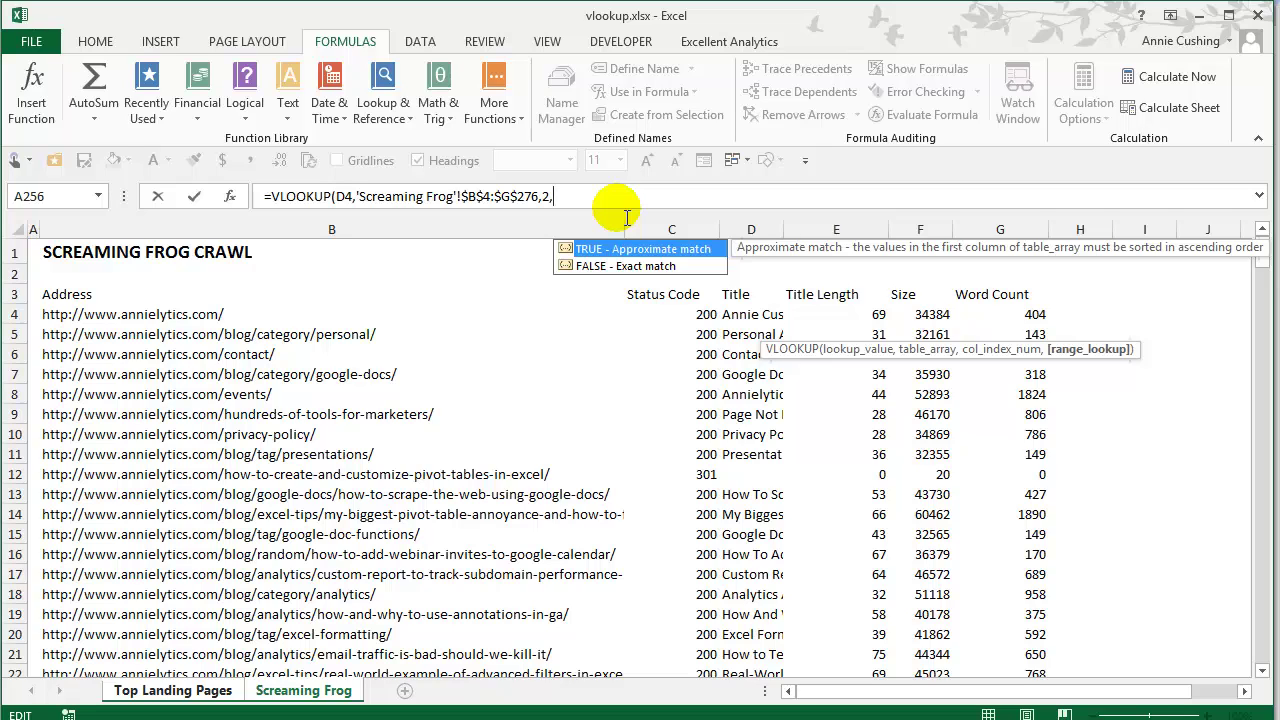
type("0")
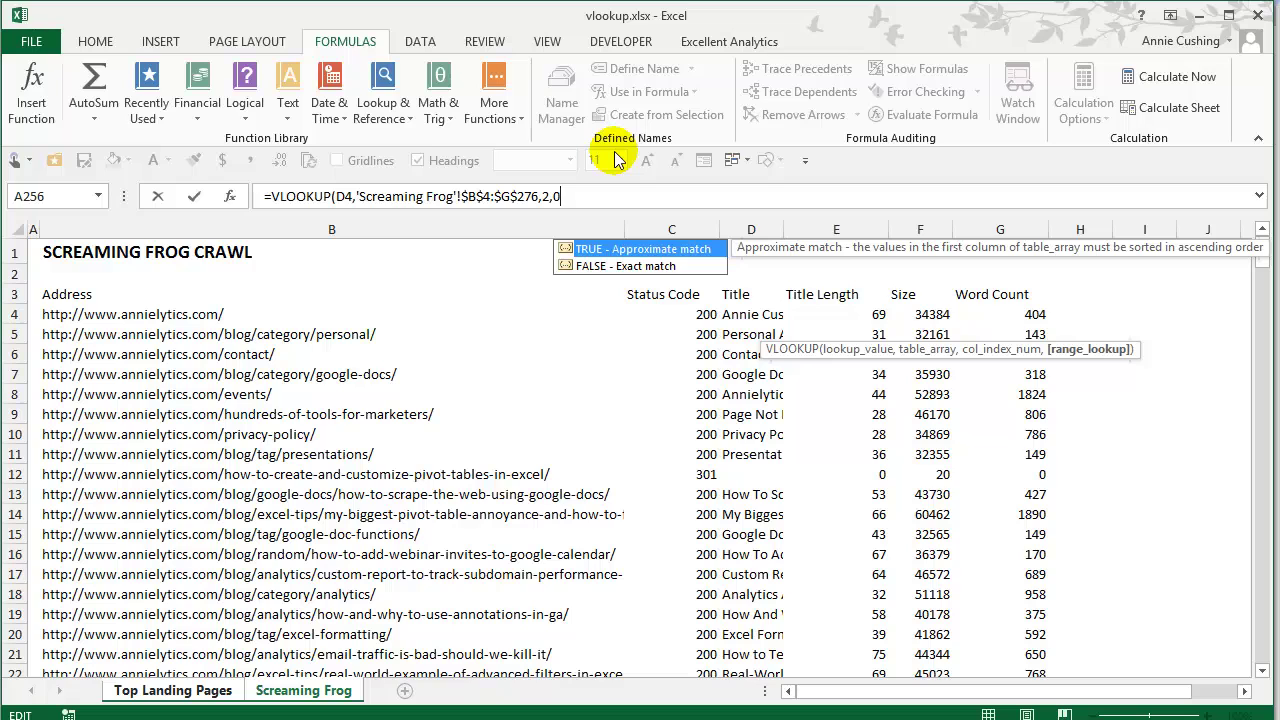
type(")")
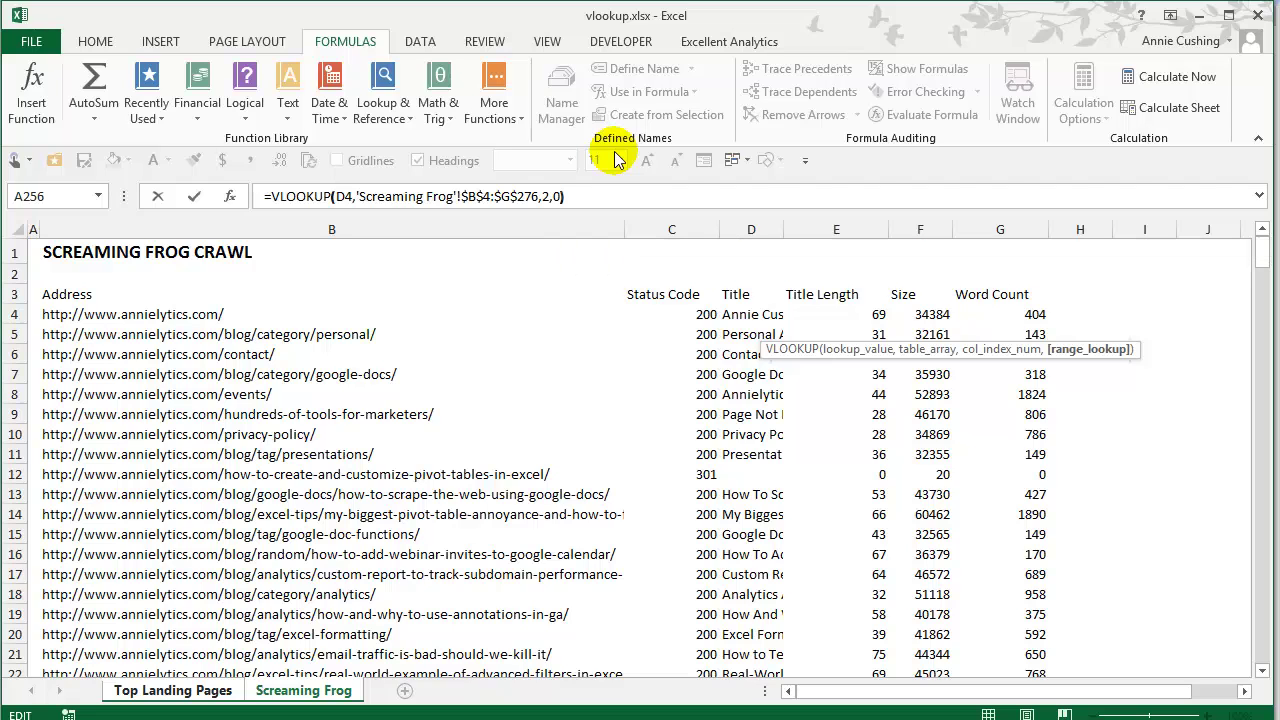
key("Return")
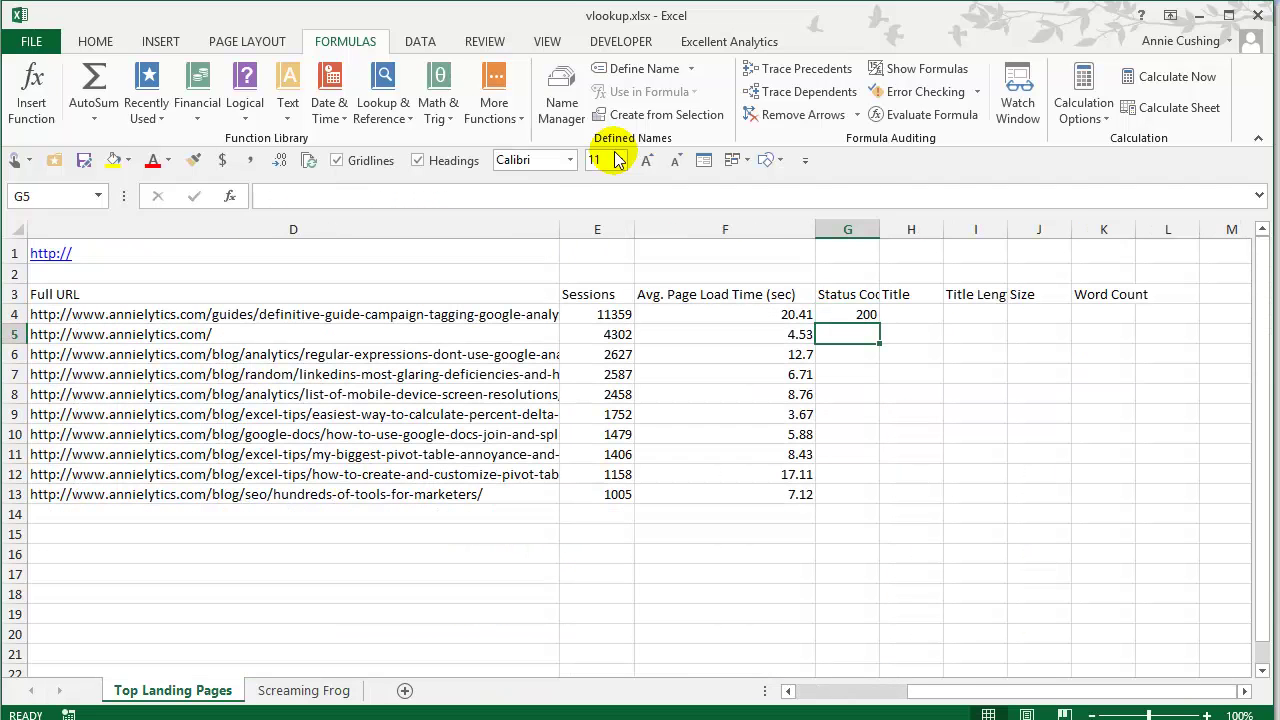
left_click(863, 318)
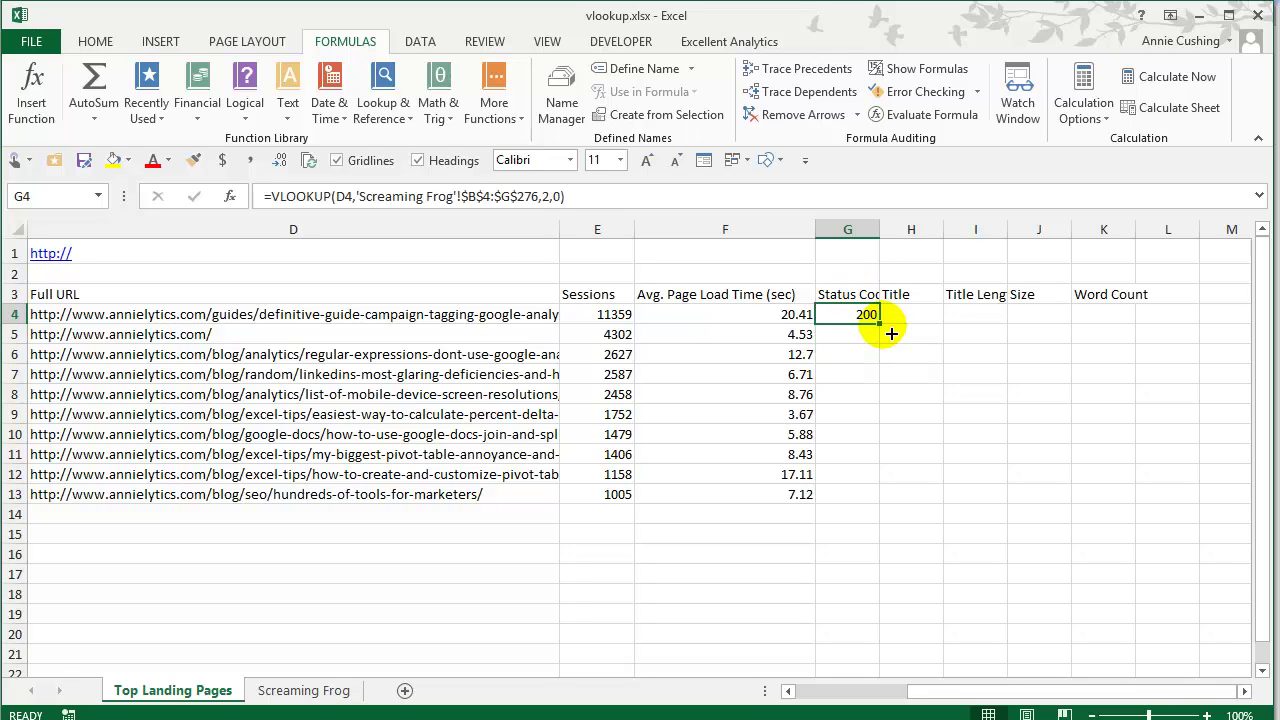
double_click(884, 326)
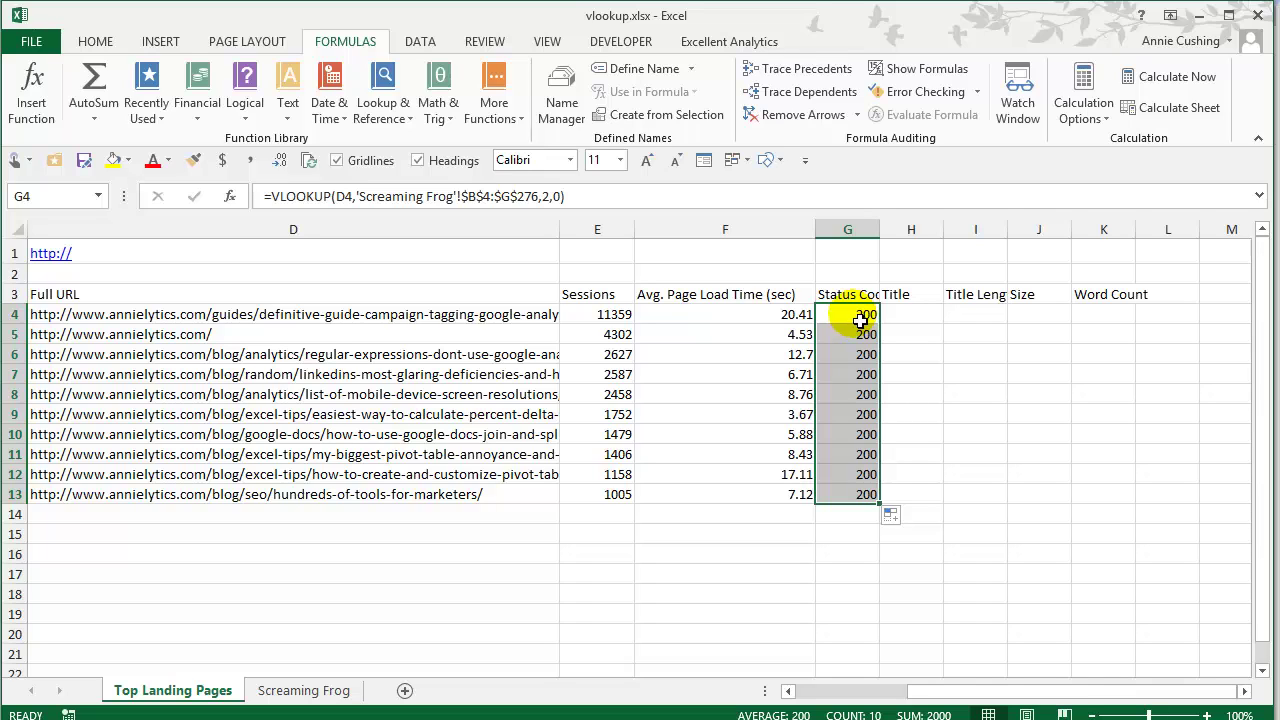
left_click_drag(859, 317, 838, 500)
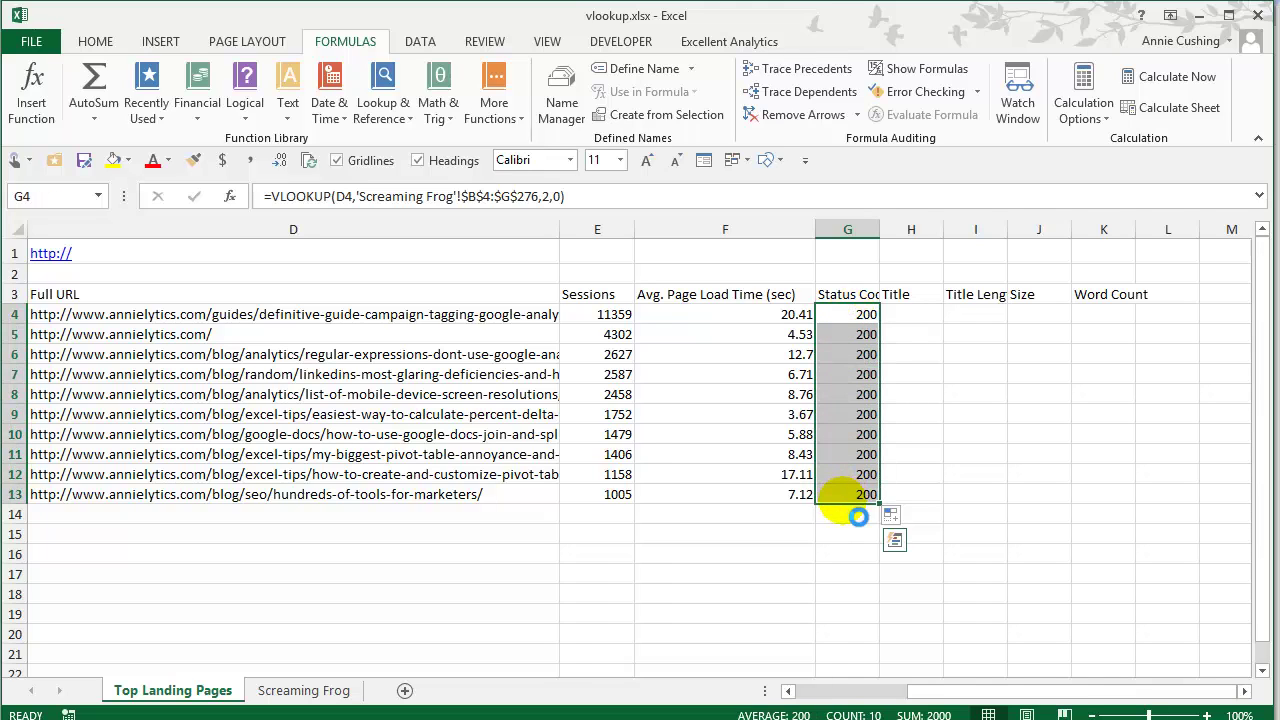
- Clear the trial G4:G13 results, delete the Full URL column, and select F4
key("Delete")
left_click(363, 558)
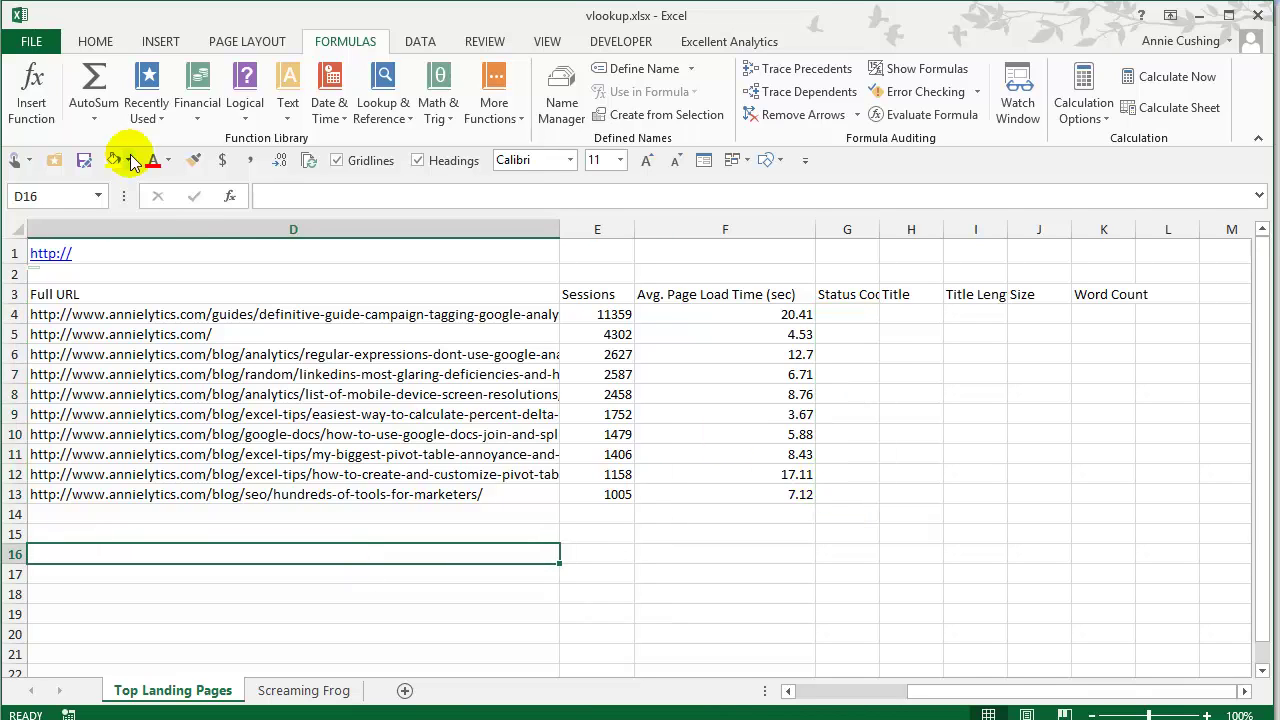
left_click(188, 230)
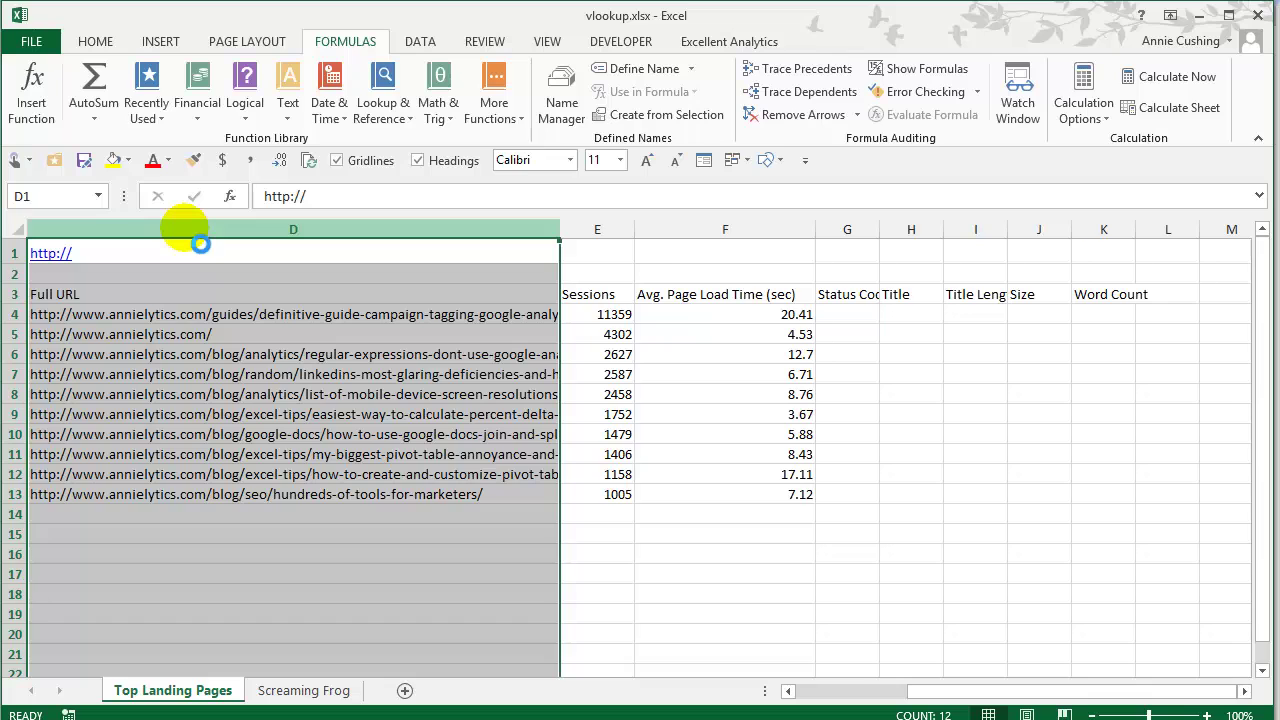
key("ctrl+minus")
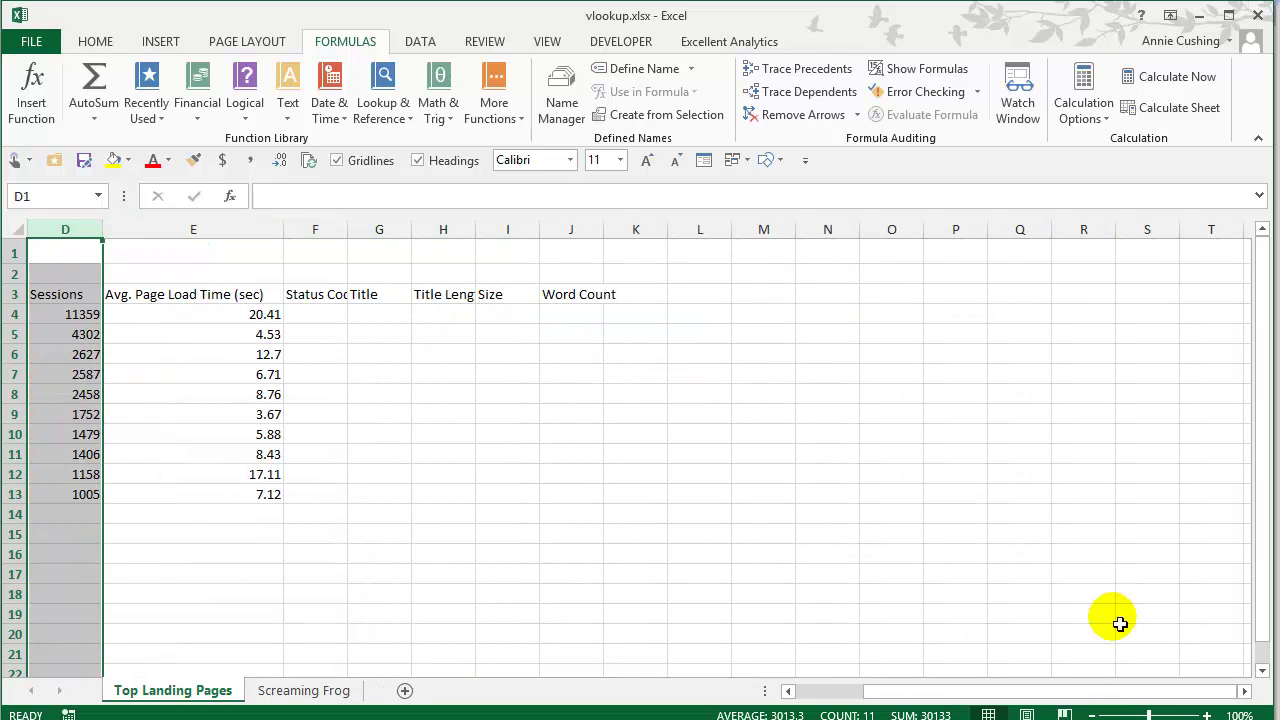
left_click_drag(1055, 693, 925, 691)
left_click(1015, 318)
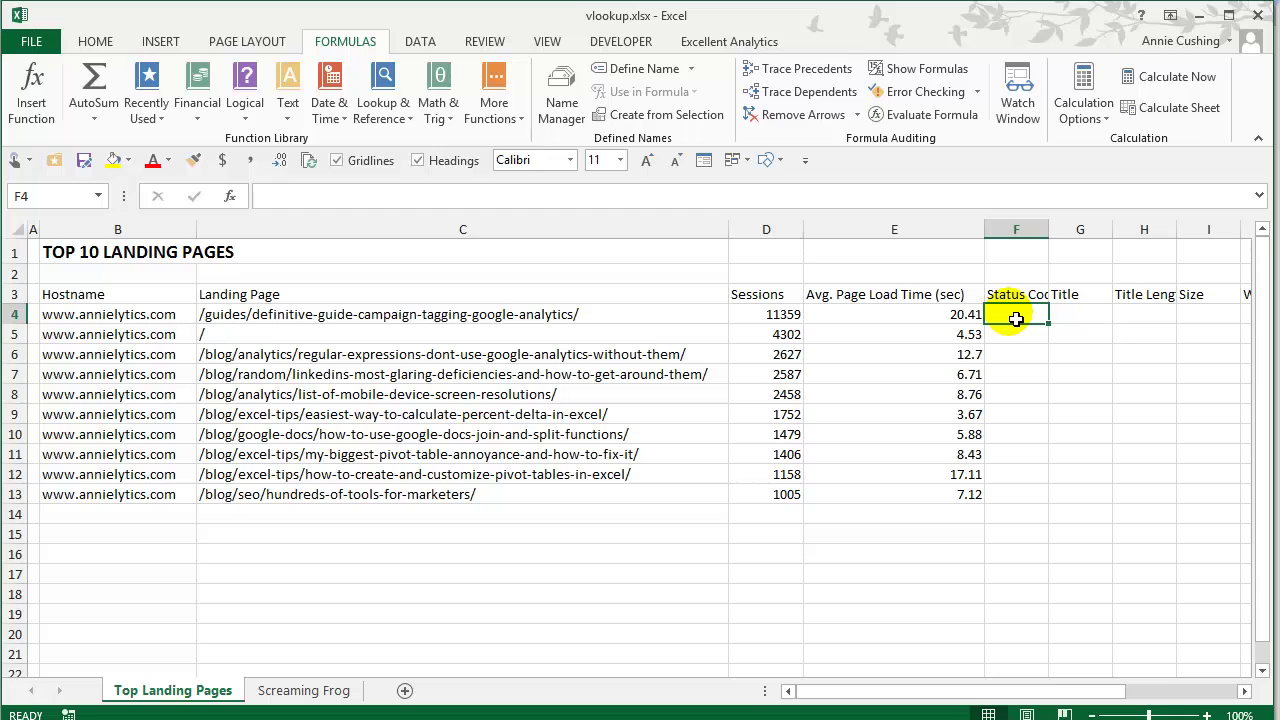
type("=vl")
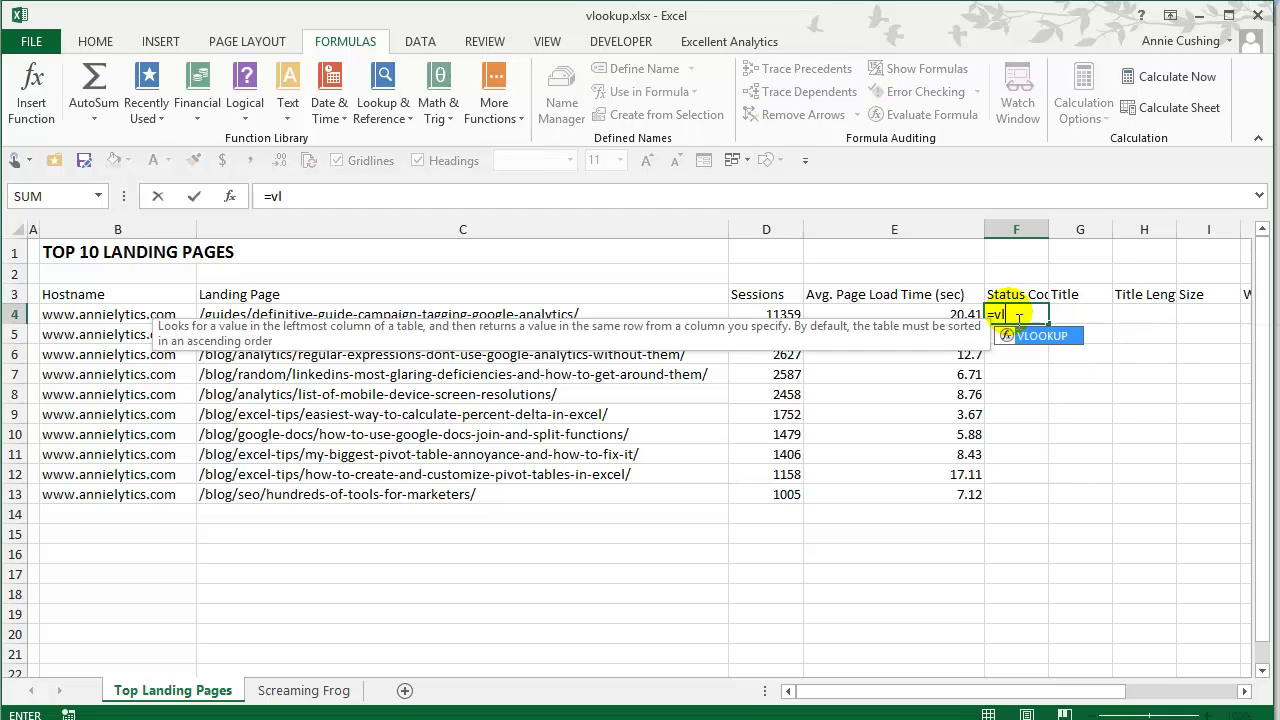
key("Tab")
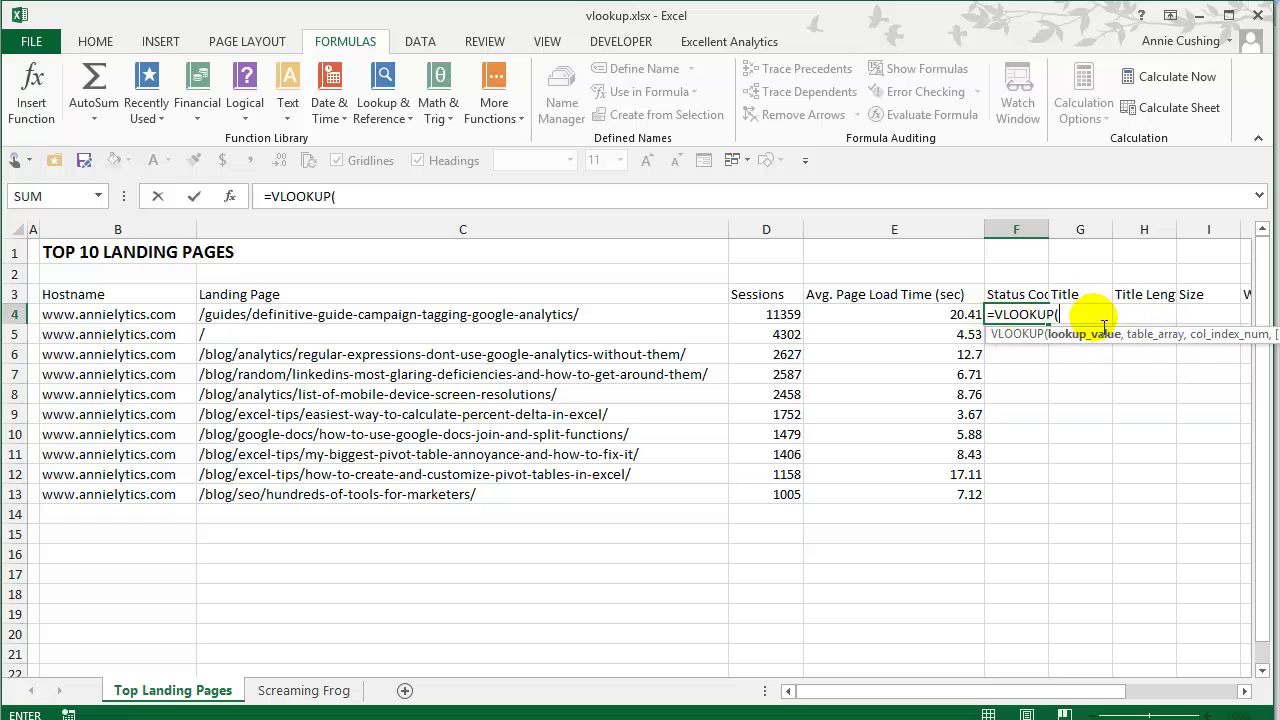
type("\"h")
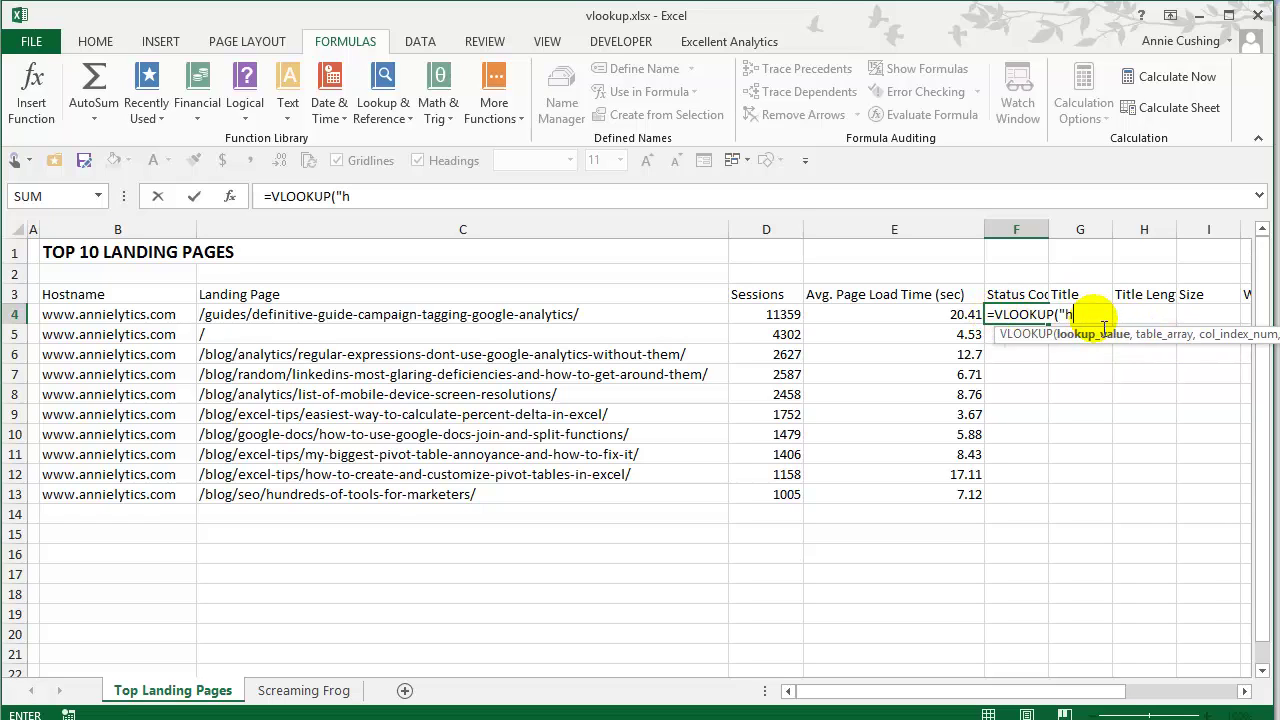
type("ttp://")
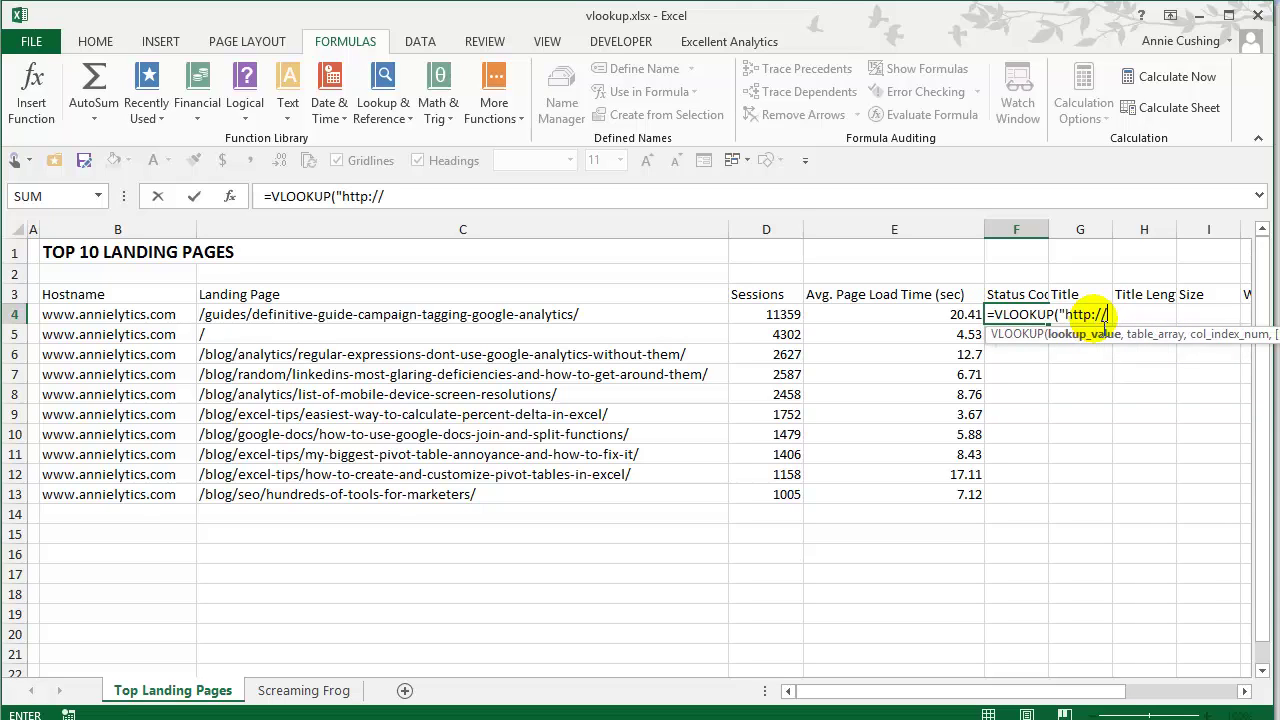
type("\"&")
key("Left")
key("Left")
key("Left")
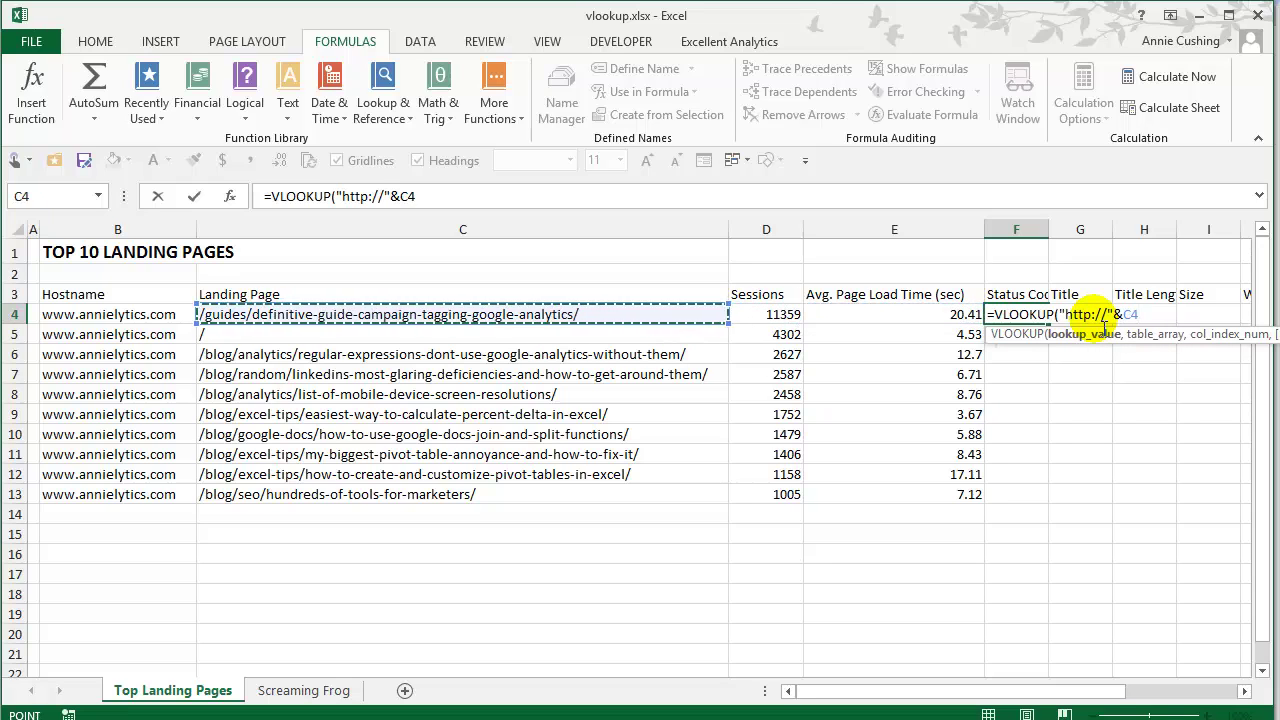
key("Left")
type(",")
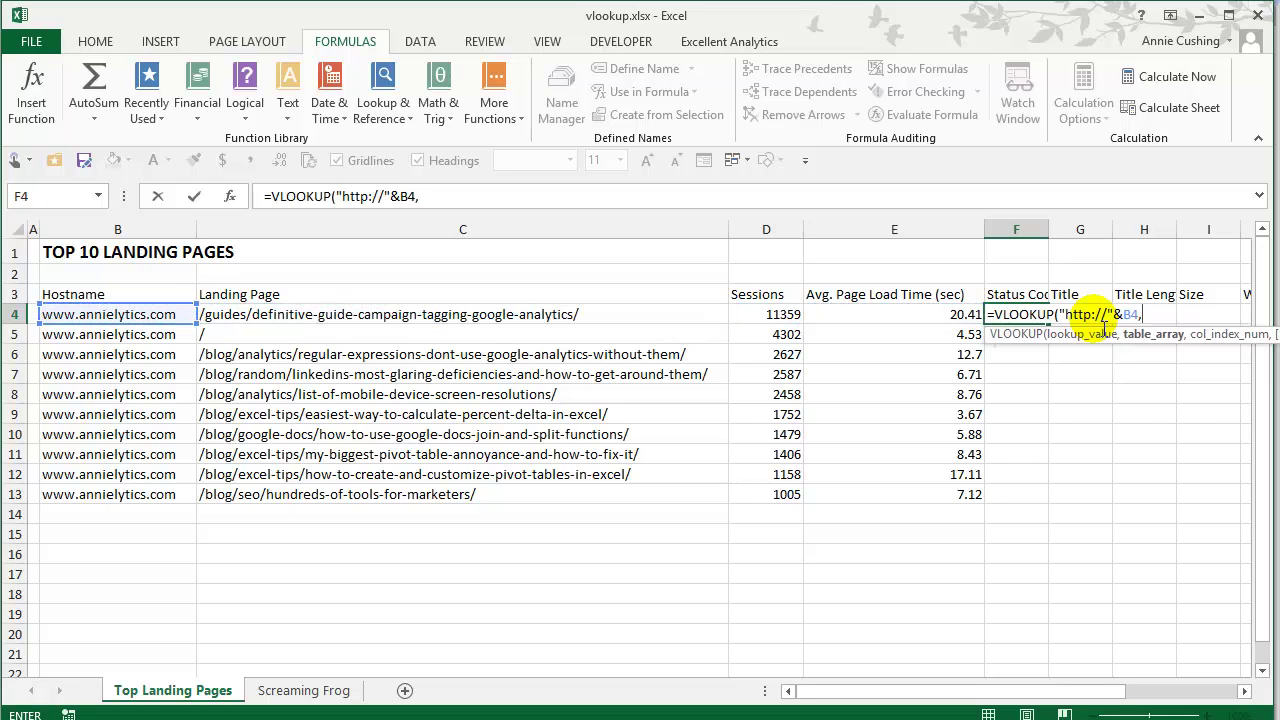
key("BackSpace")
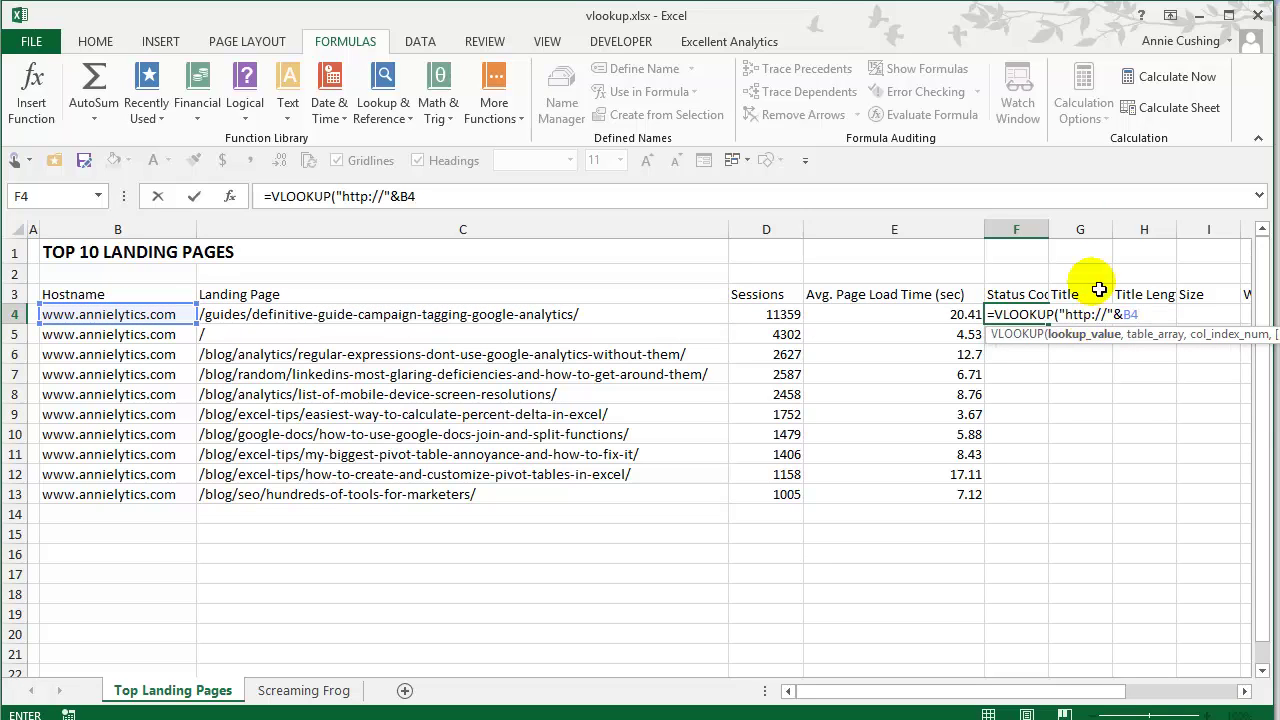
type("&")
key("Left")
key("Left")
key("Left")
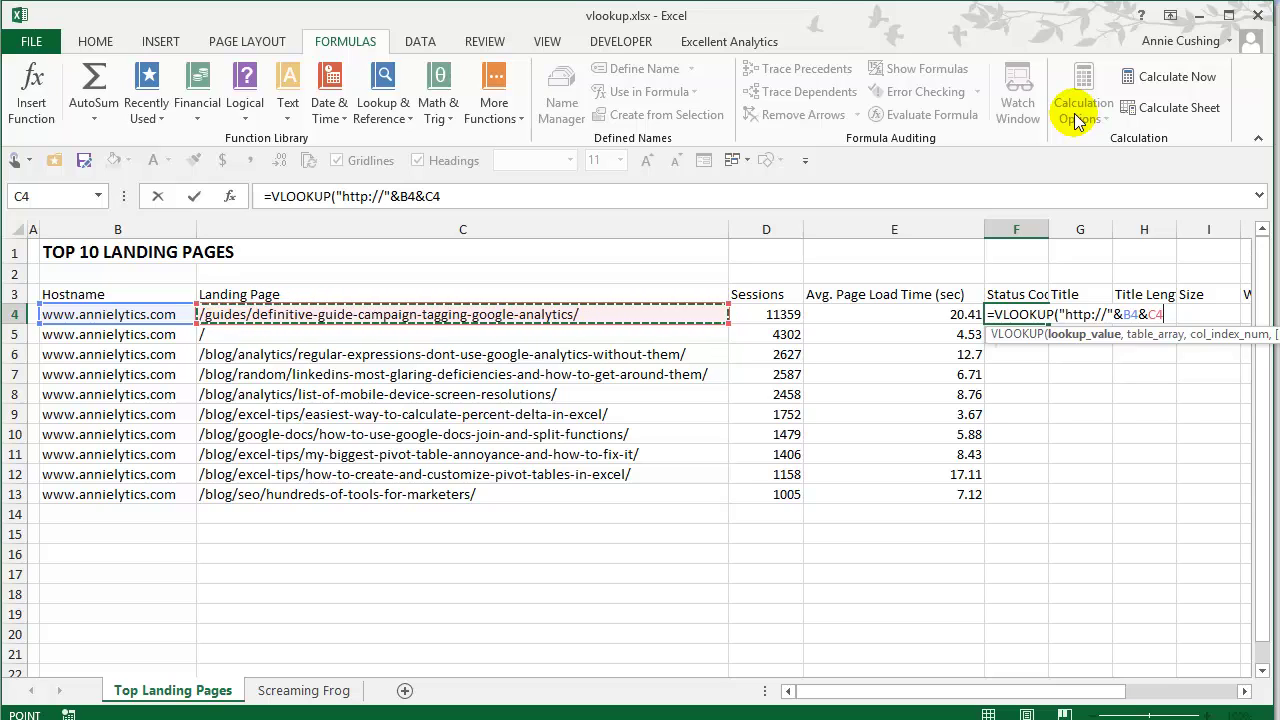
type(",")
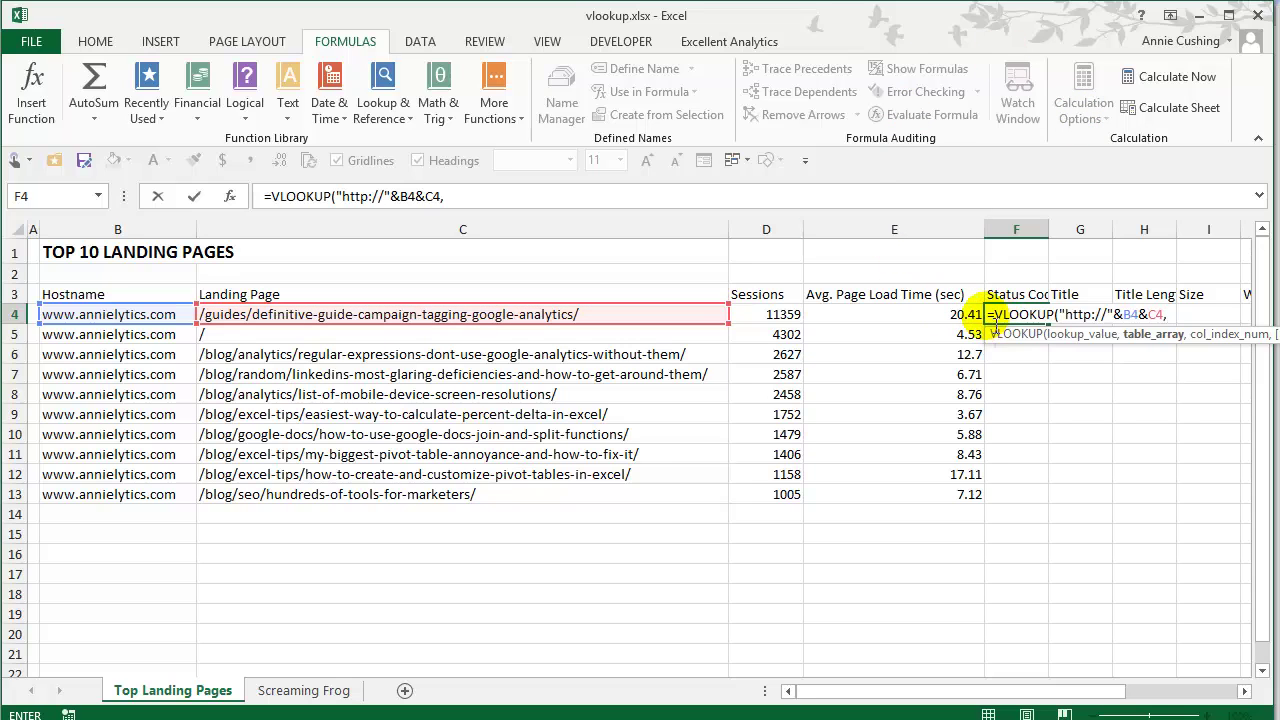
left_click(990, 316)
- Store F4's partial VLOOKUP as text with a leading apostrophe, then show the Screaming Frog sheet
type("'")
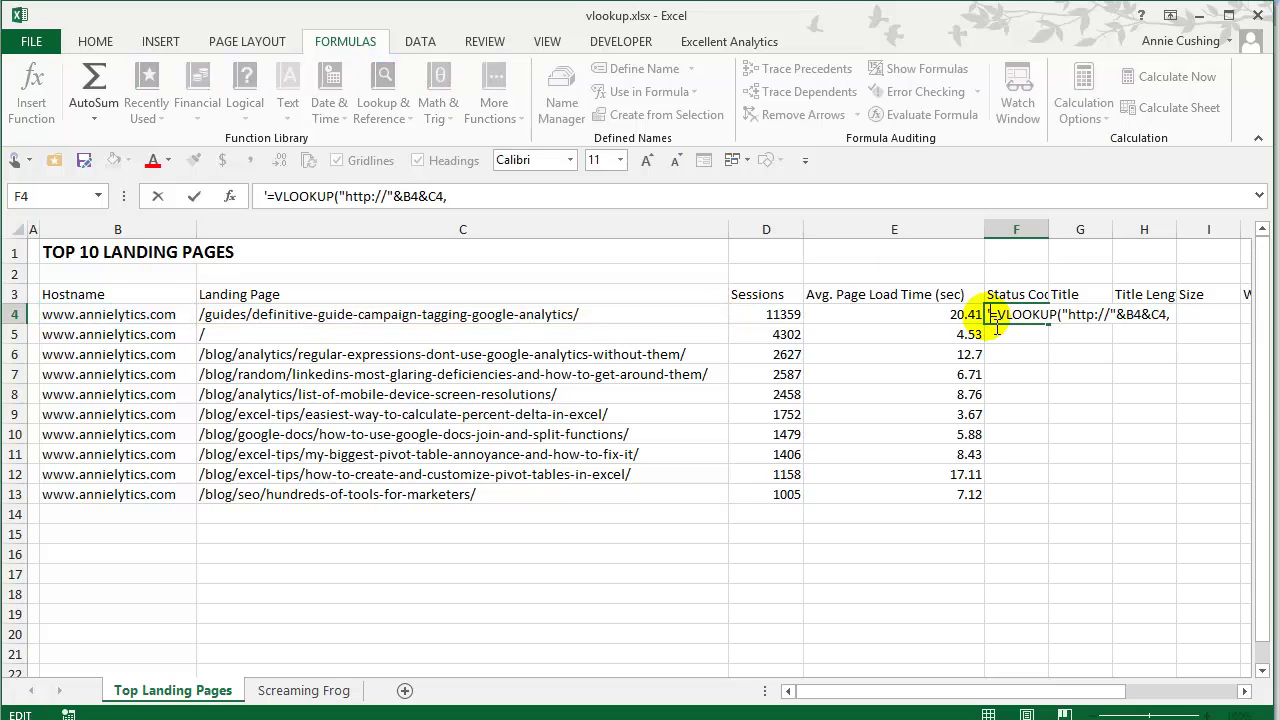
key("Return")
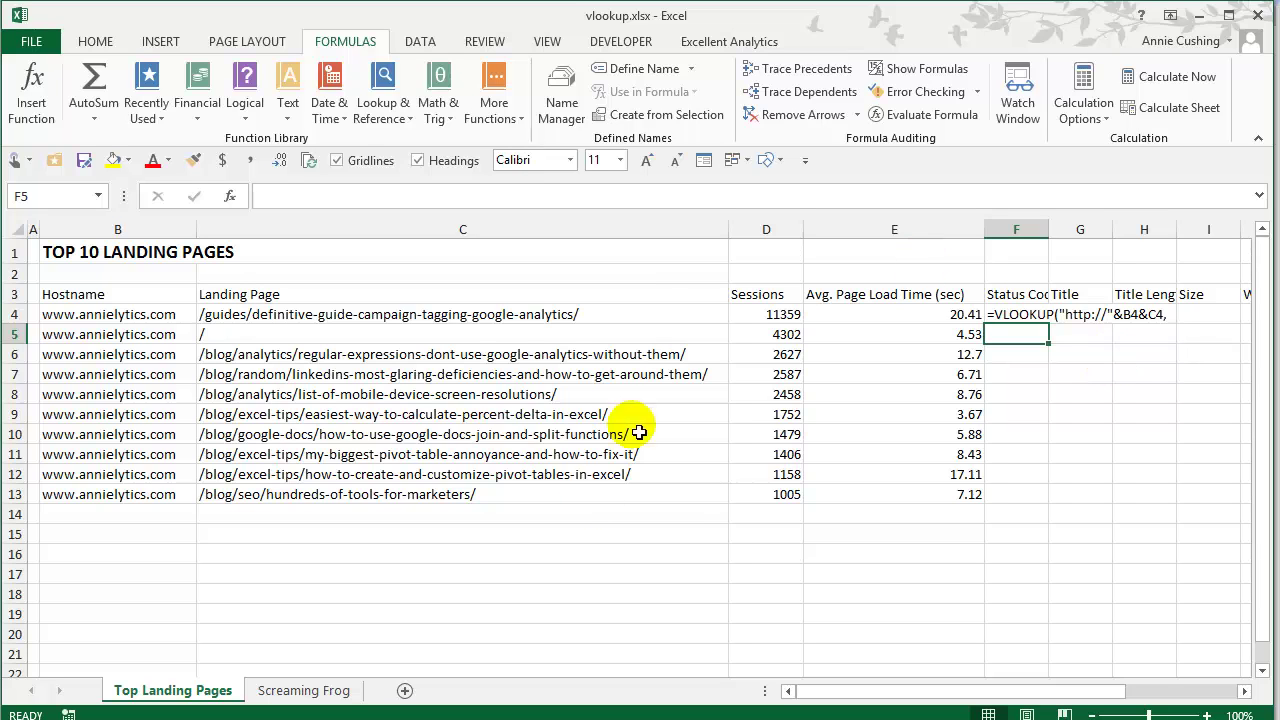
left_click(302, 692)
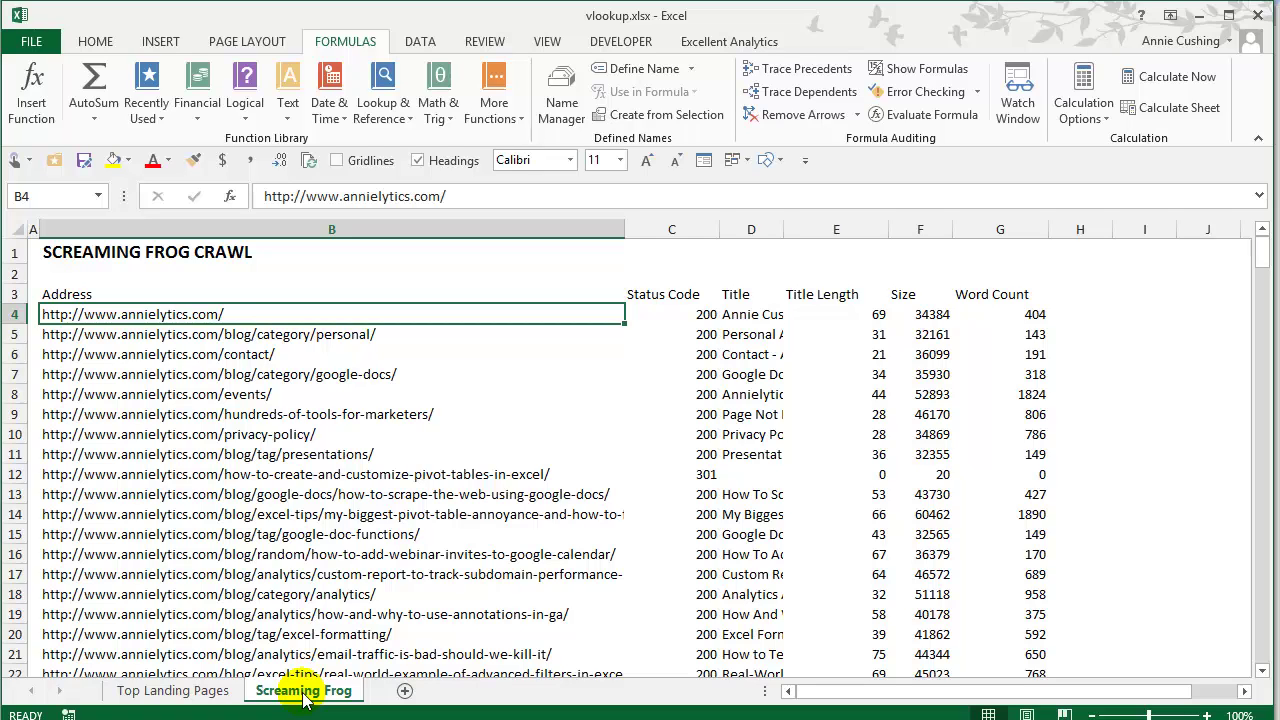
- Name the crawl data B4:G276 Screaming_Frog and return to the Top Landing Pages sheet
key("ctrl+shift+Right")
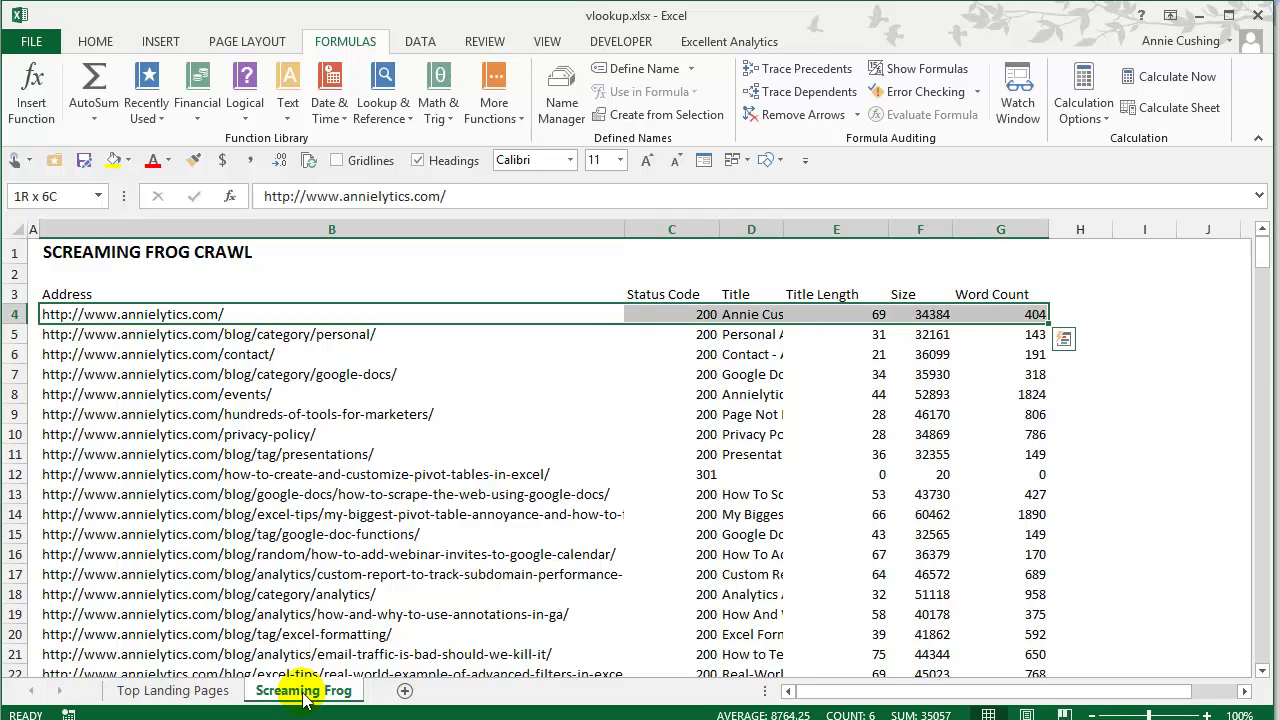
key("ctrl+shift+Down")
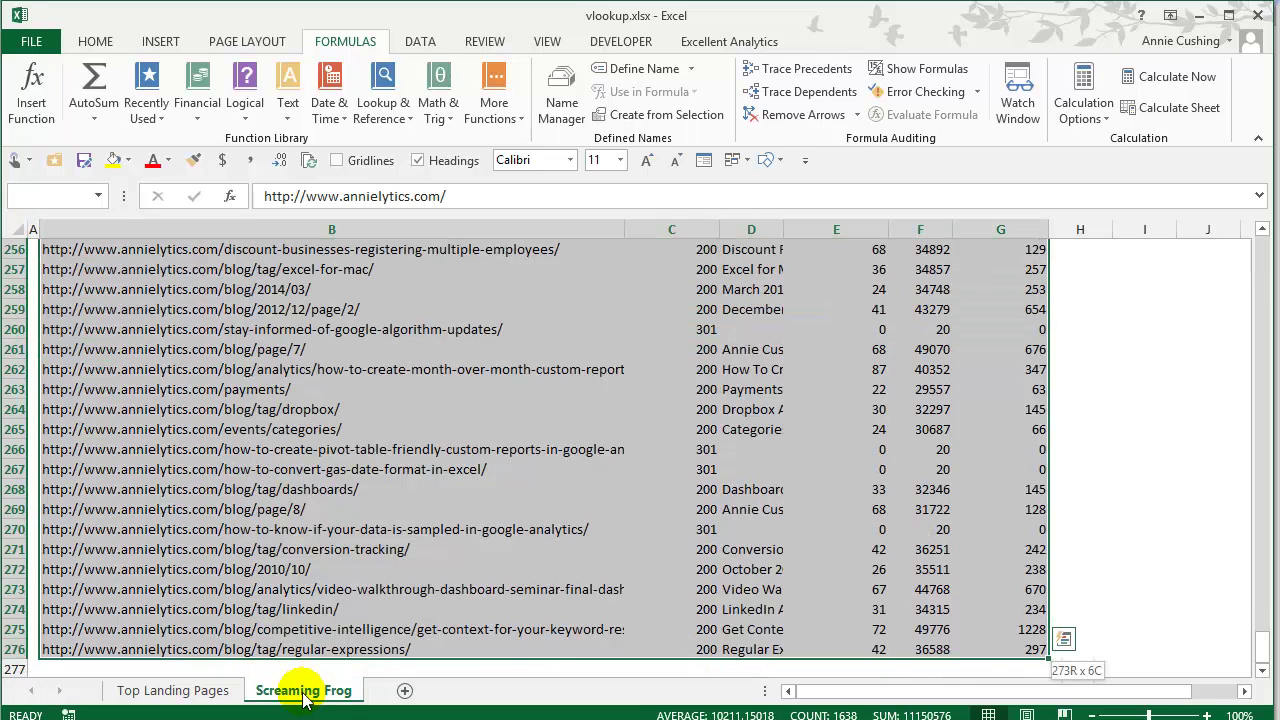
left_click(40, 205)
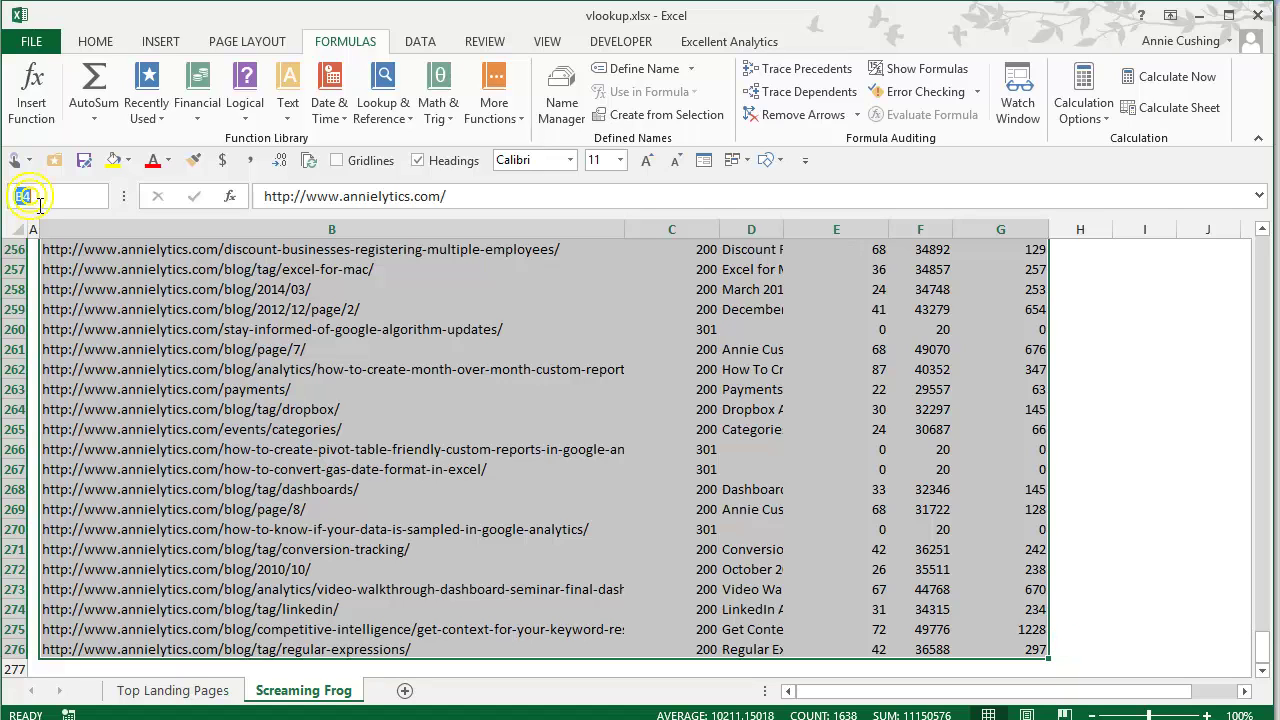
type("Screa")
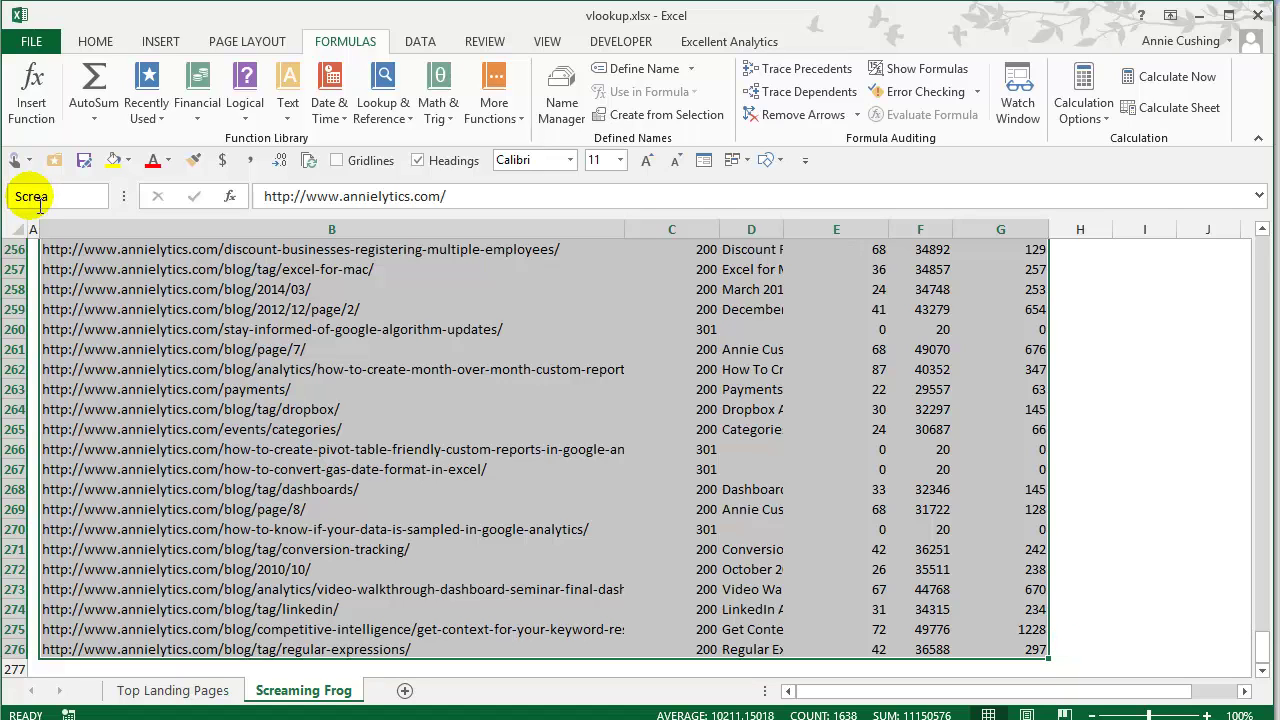
type("ming_Frog")
key("Return")
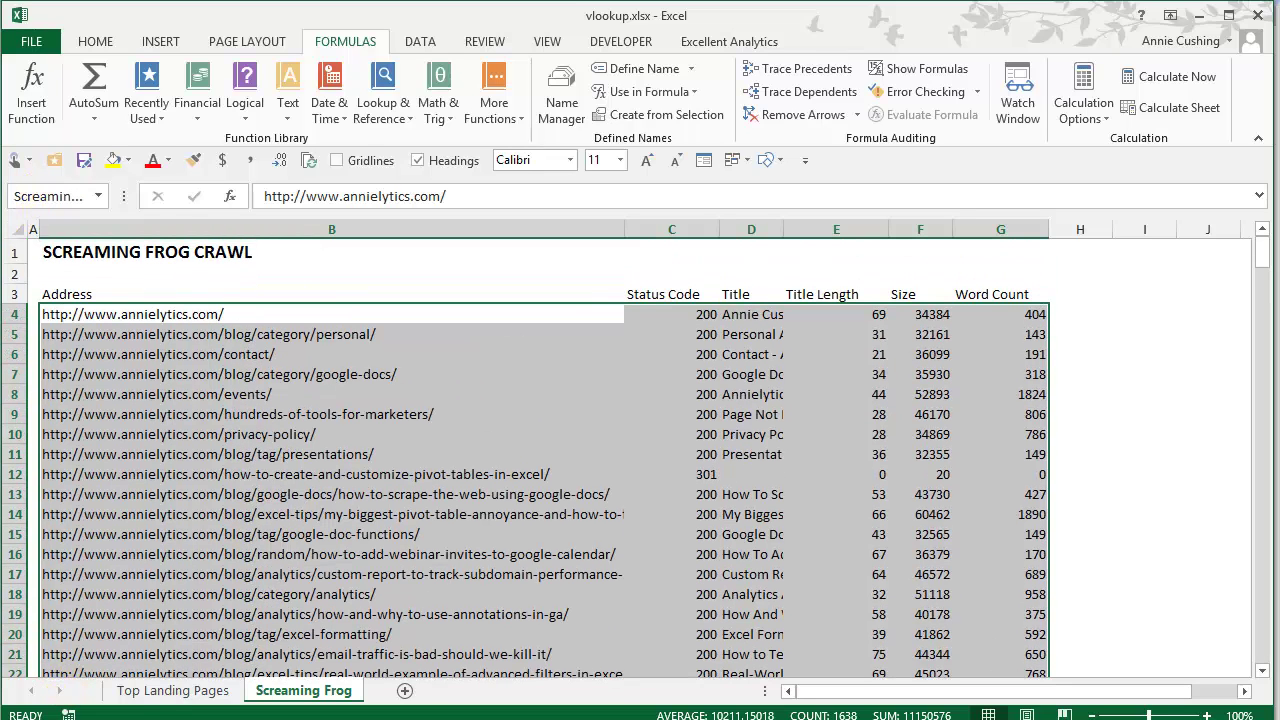
left_click(158, 693)
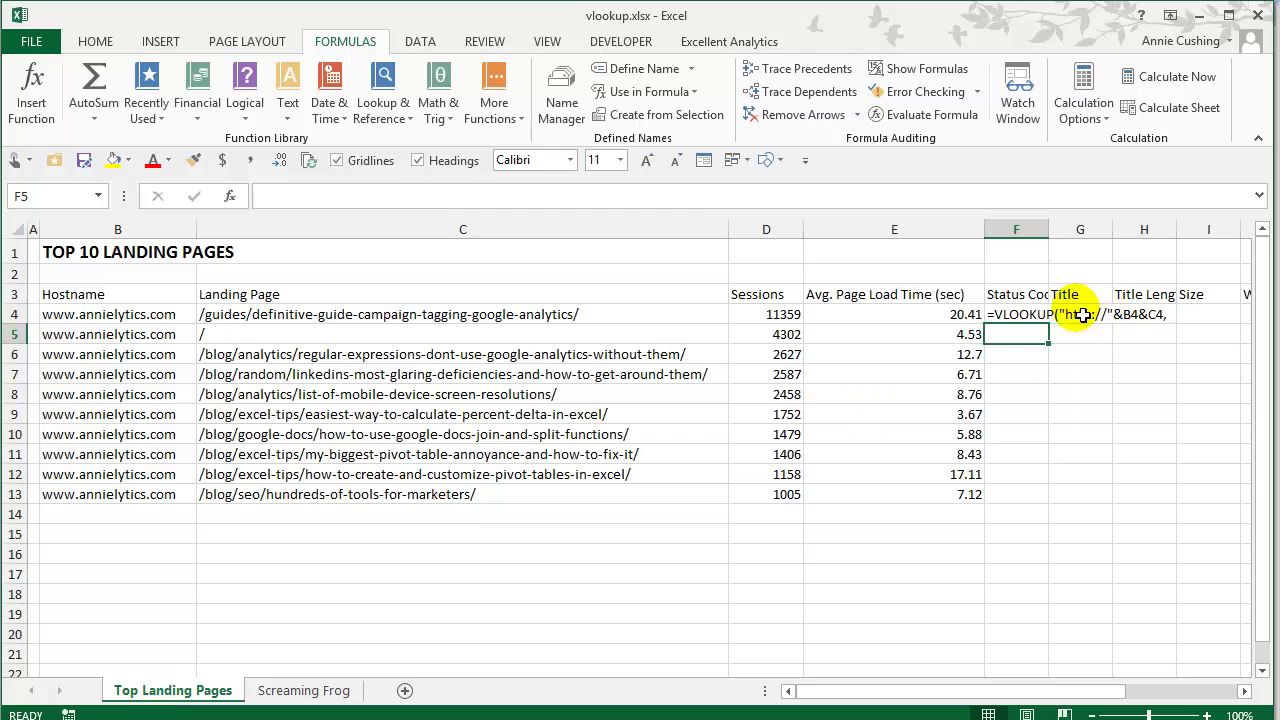
left_click(1009, 318)
key("F2")
left_click(991, 314)
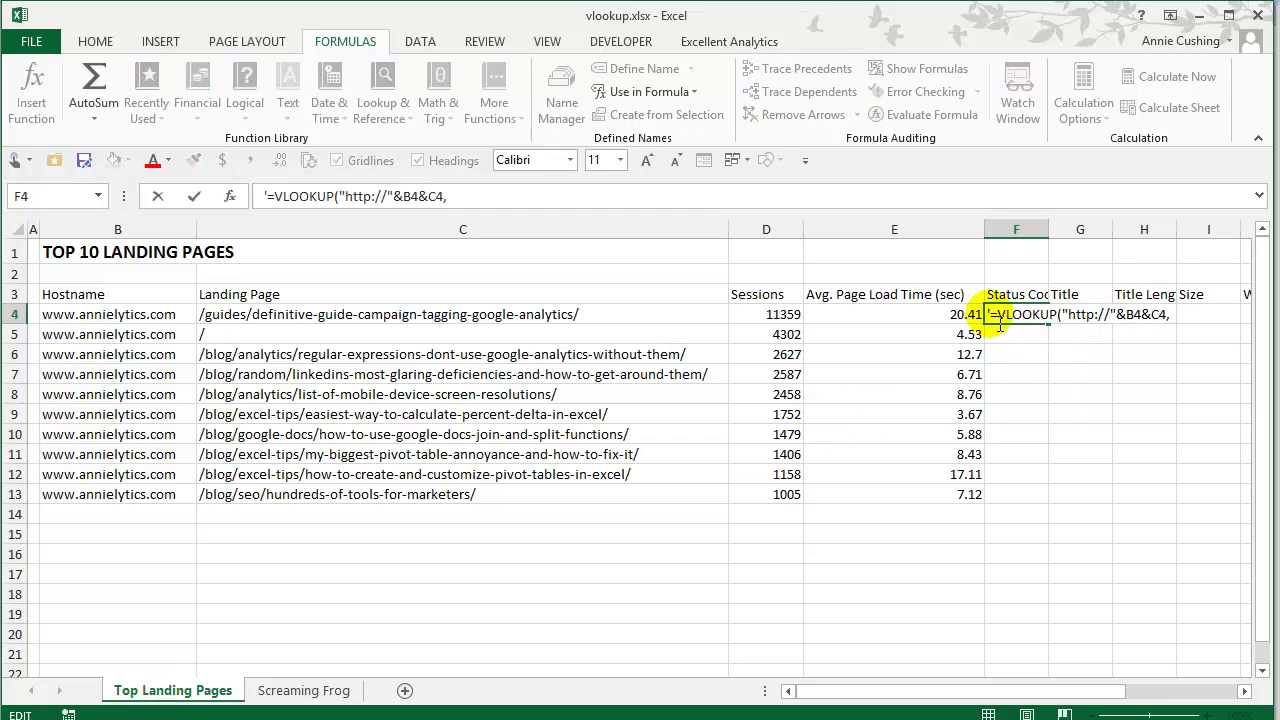
key("BackSpace")
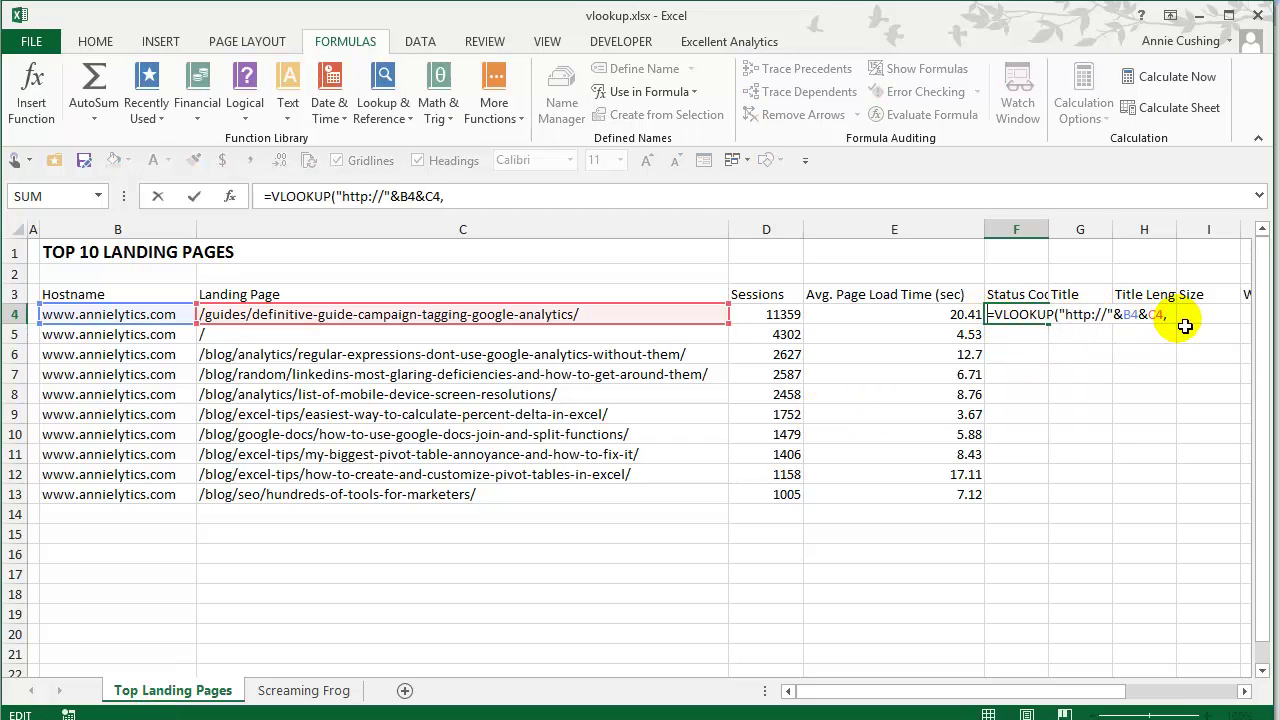
left_click(1181, 324)
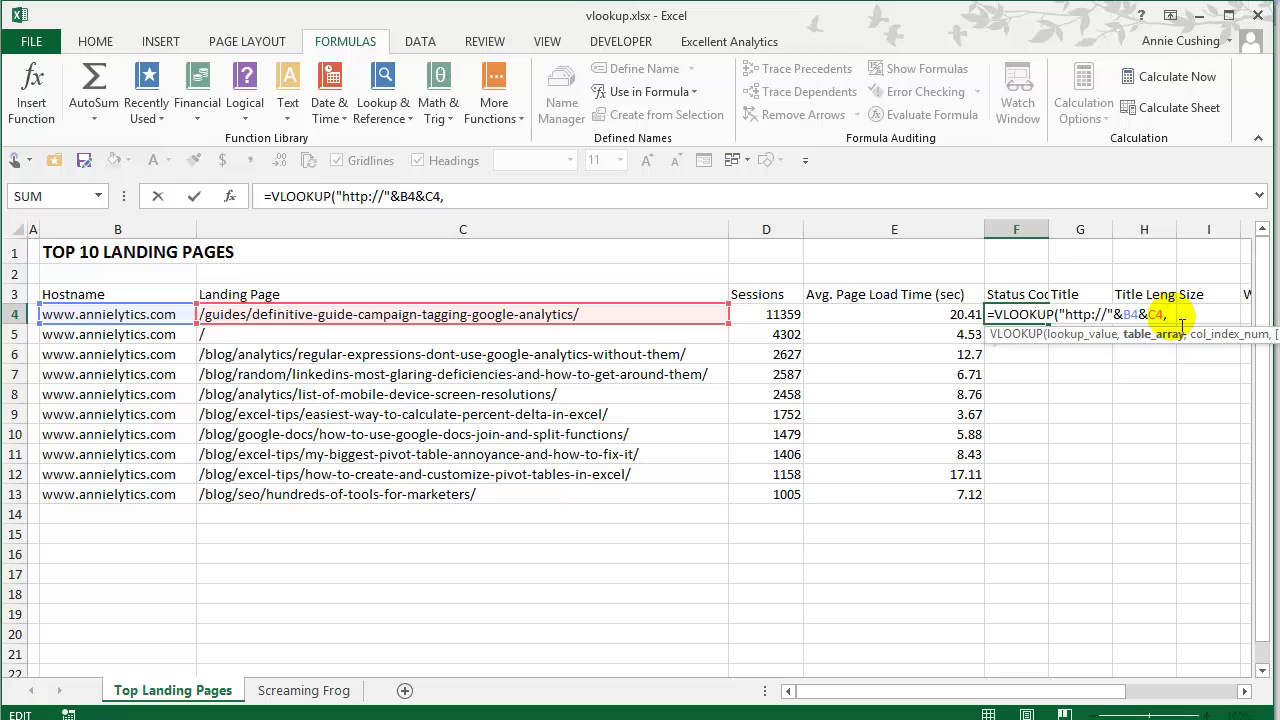
type("scr")
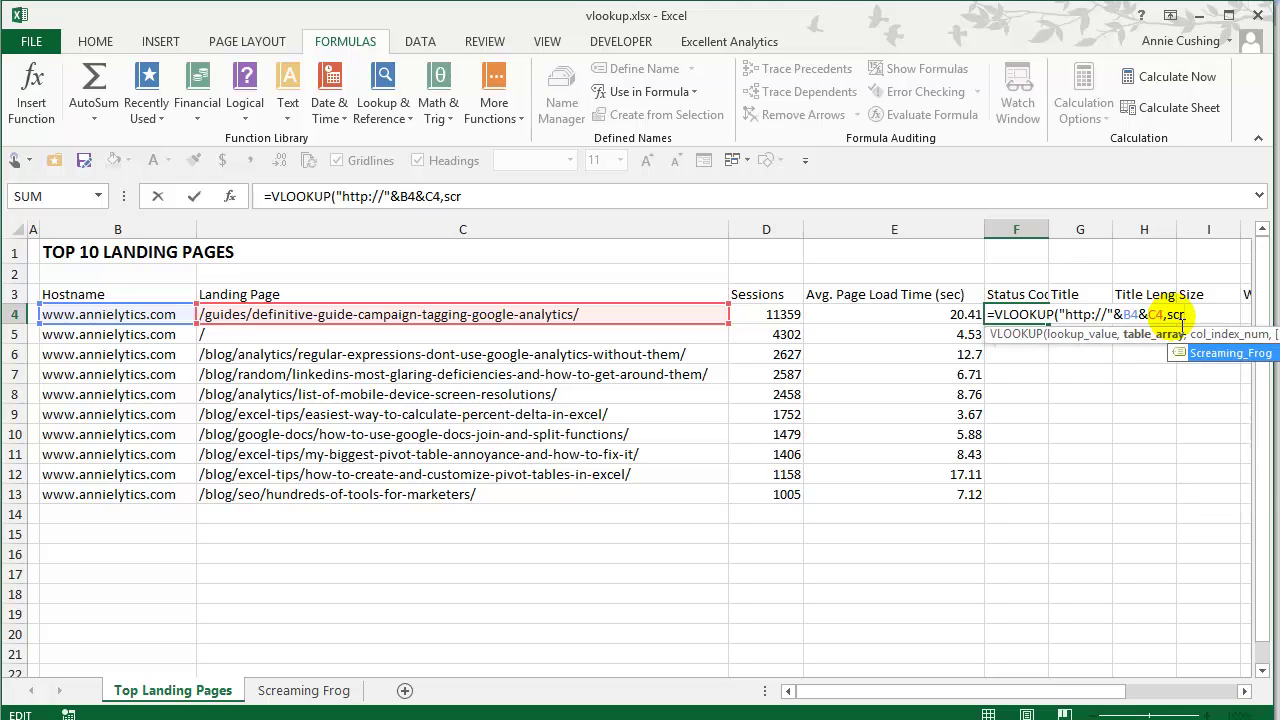
key("Tab")
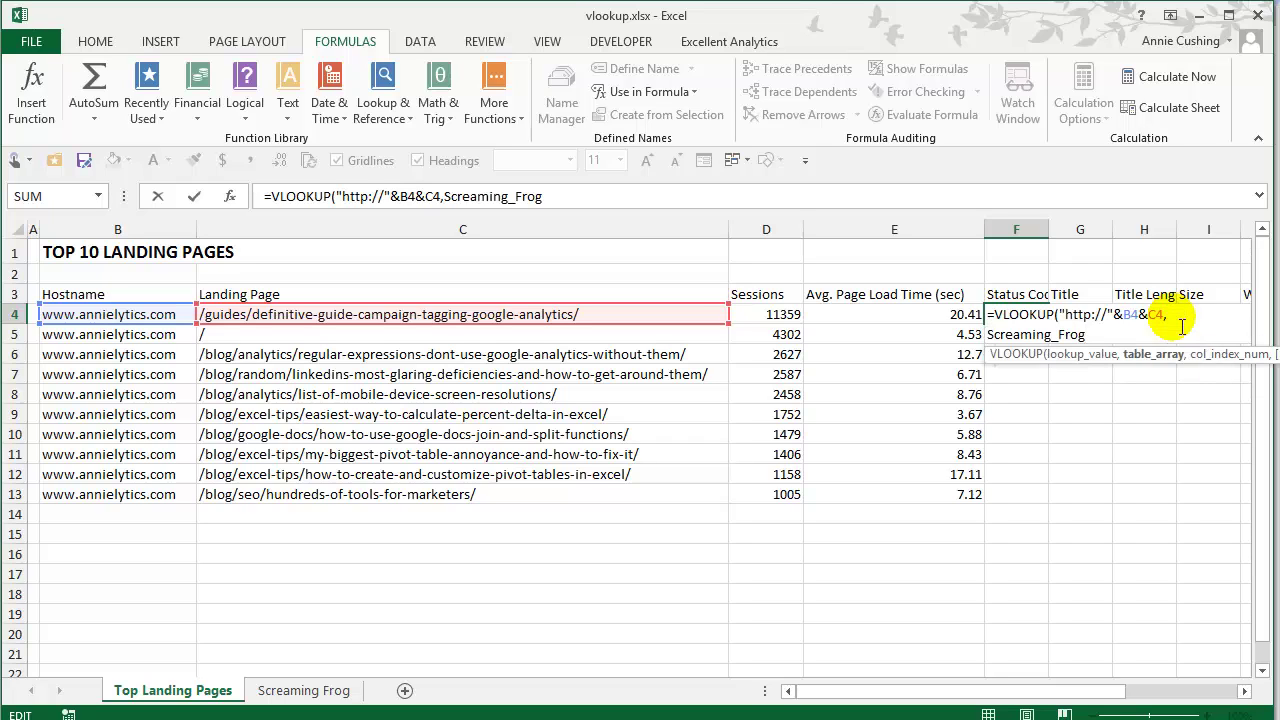
type(",")
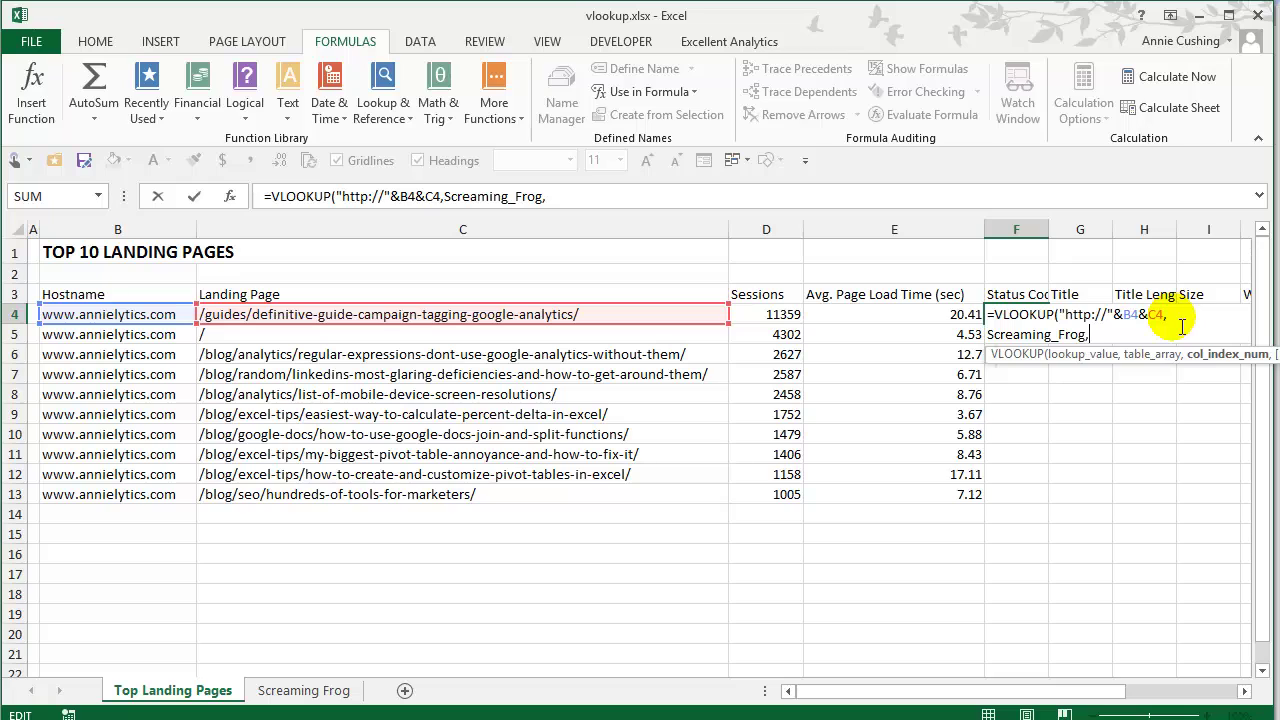
type("2,0)")
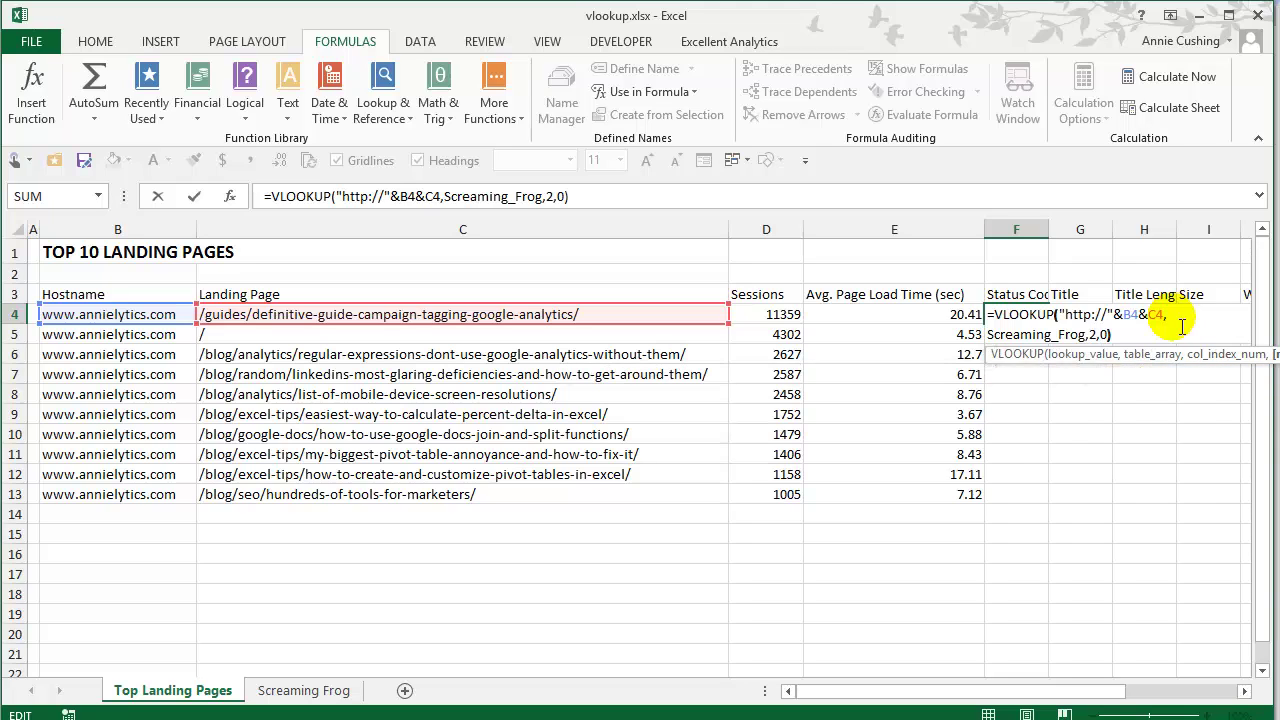
key("Return")
- Fill F4's VLOOKUP down to F13 so every Status Code shows 200
left_click(1036, 315)
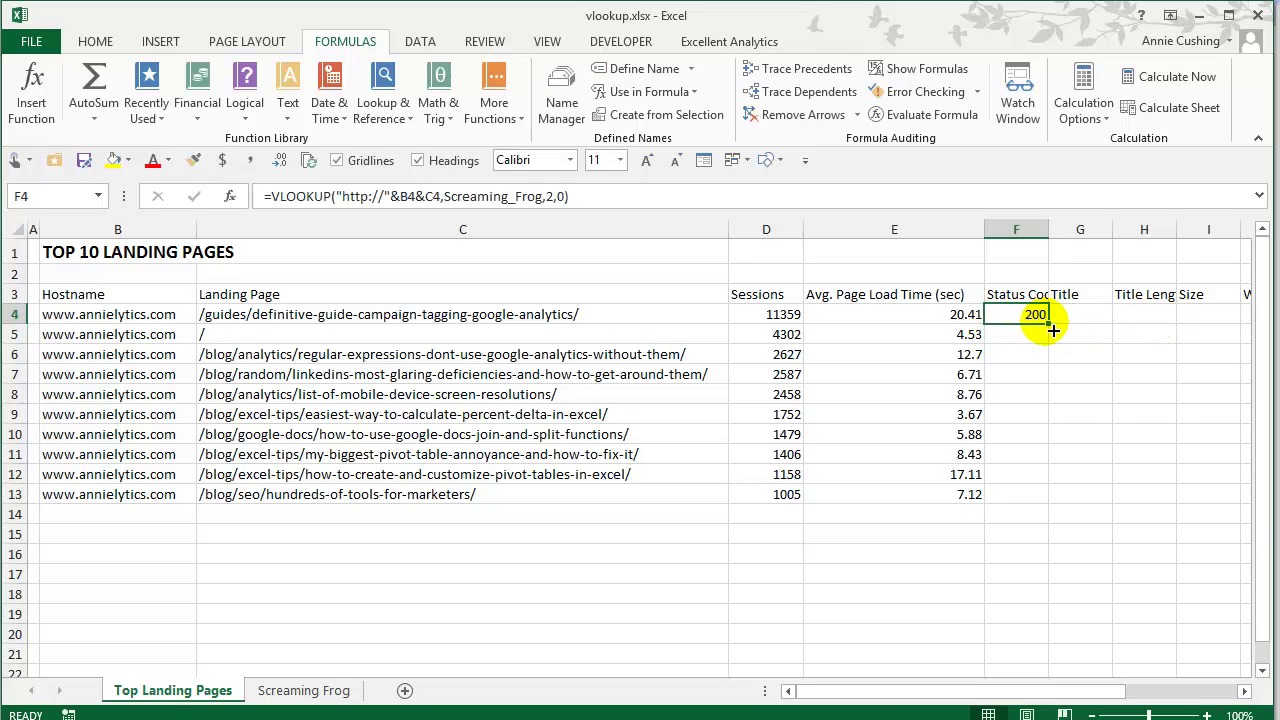
double_click(1048, 322)
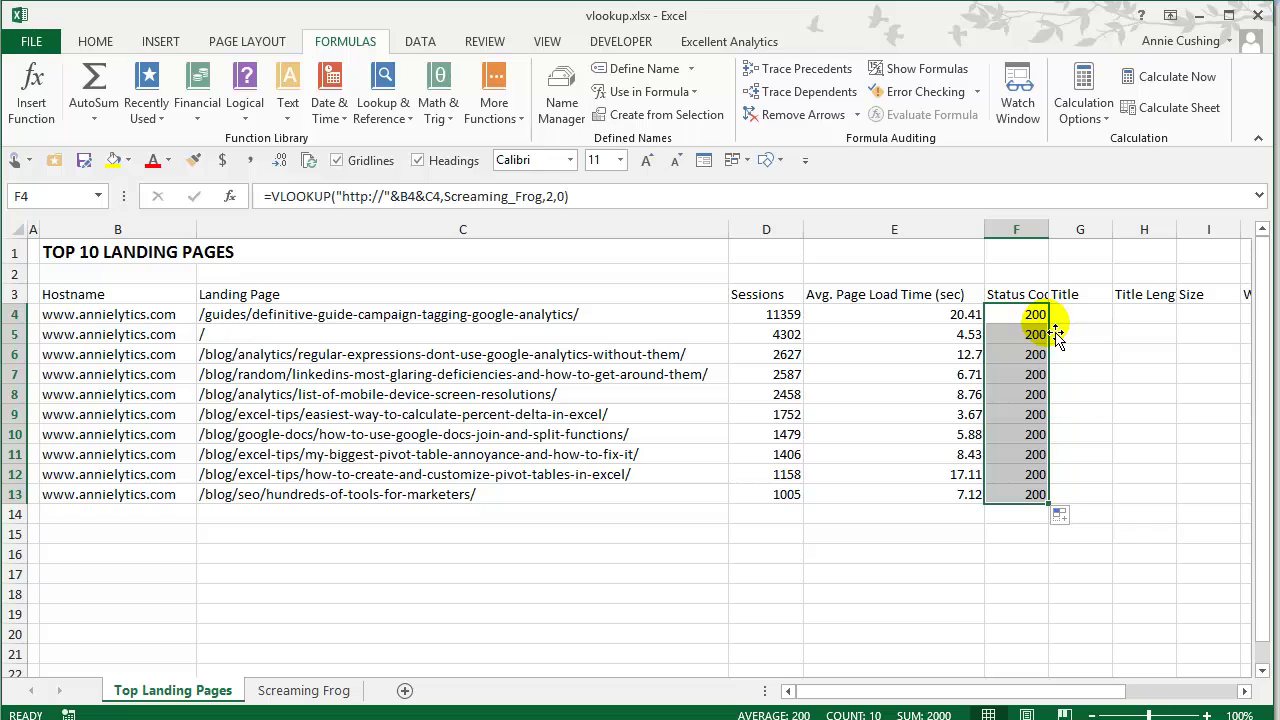
left_click(1055, 318)
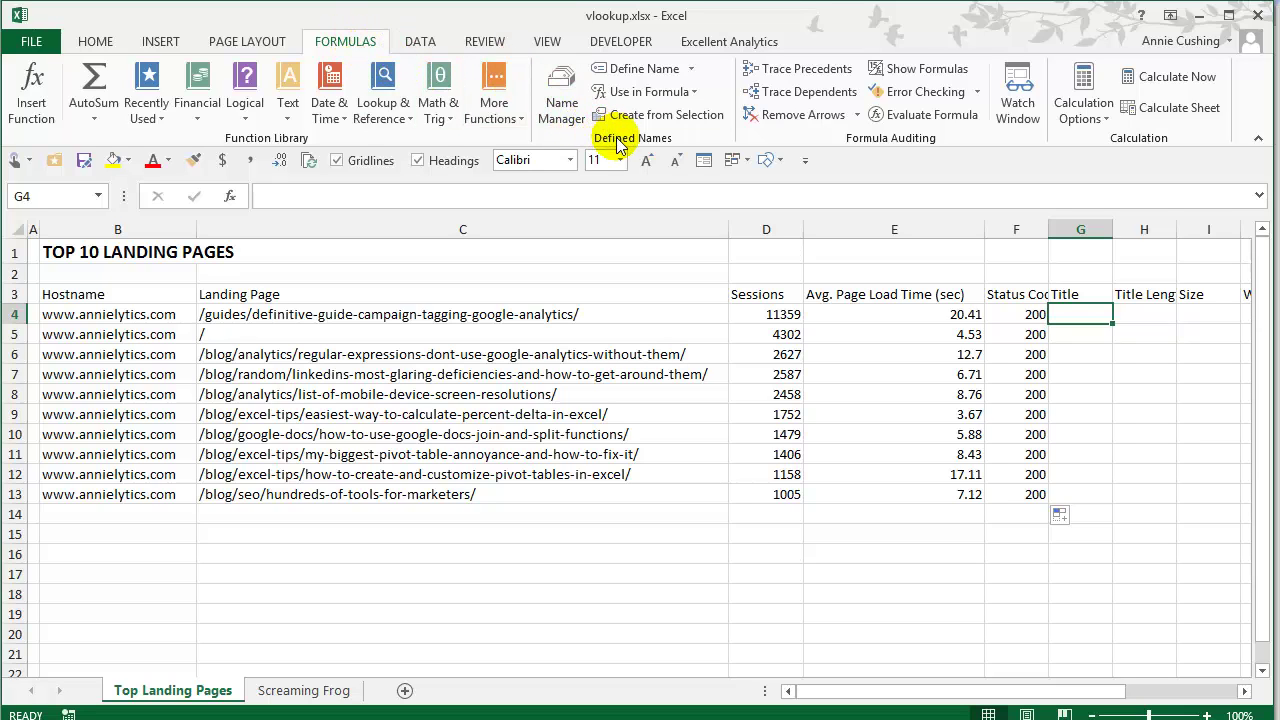
left_click(558, 80)
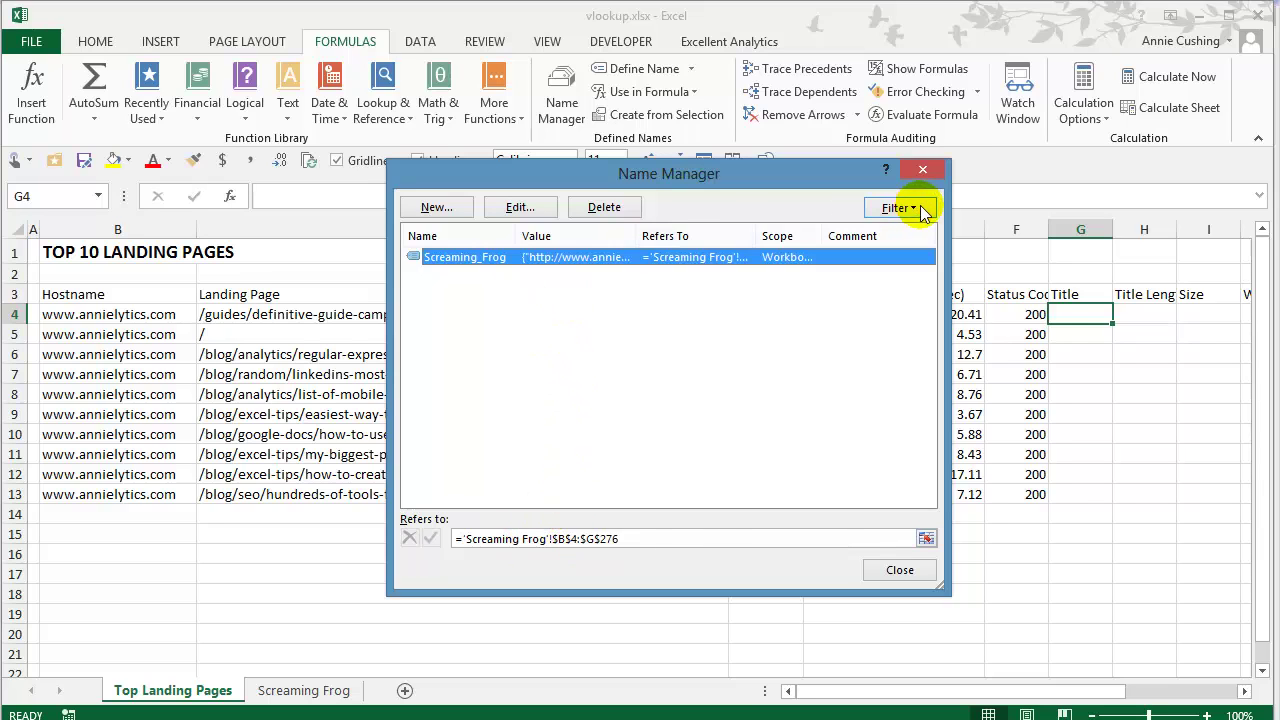
left_click(922, 169)
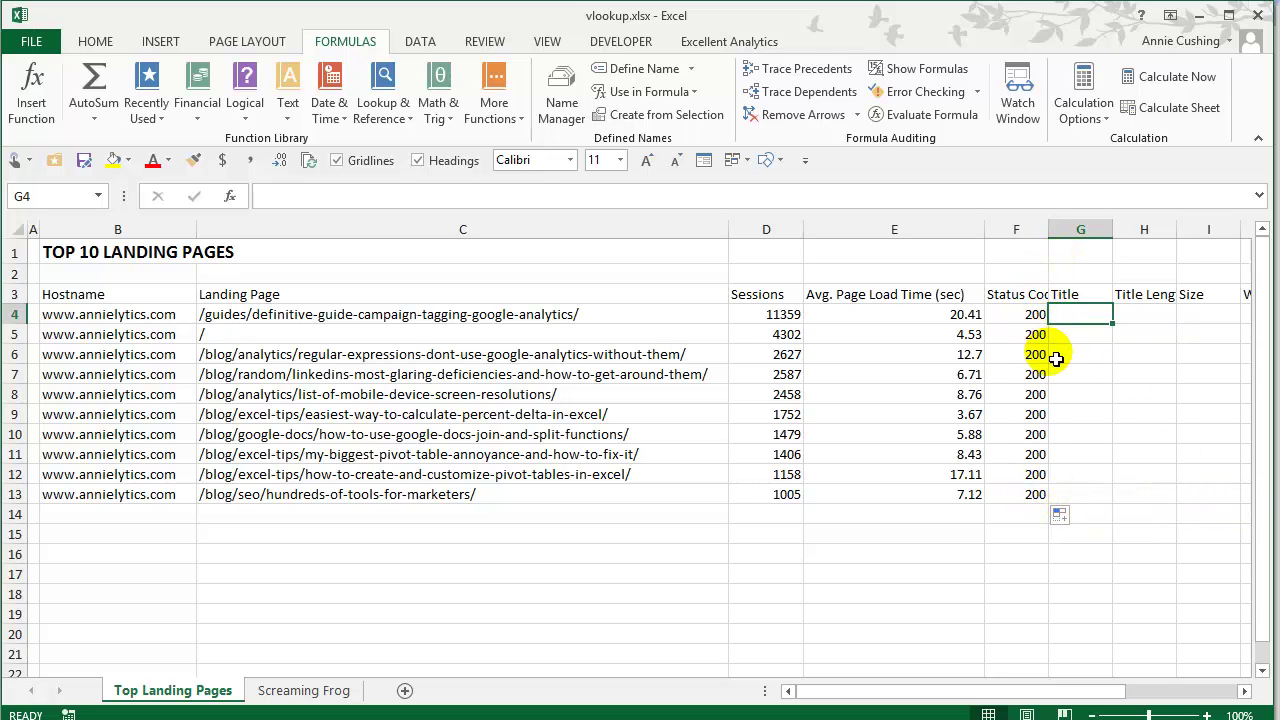
left_click(303, 690)
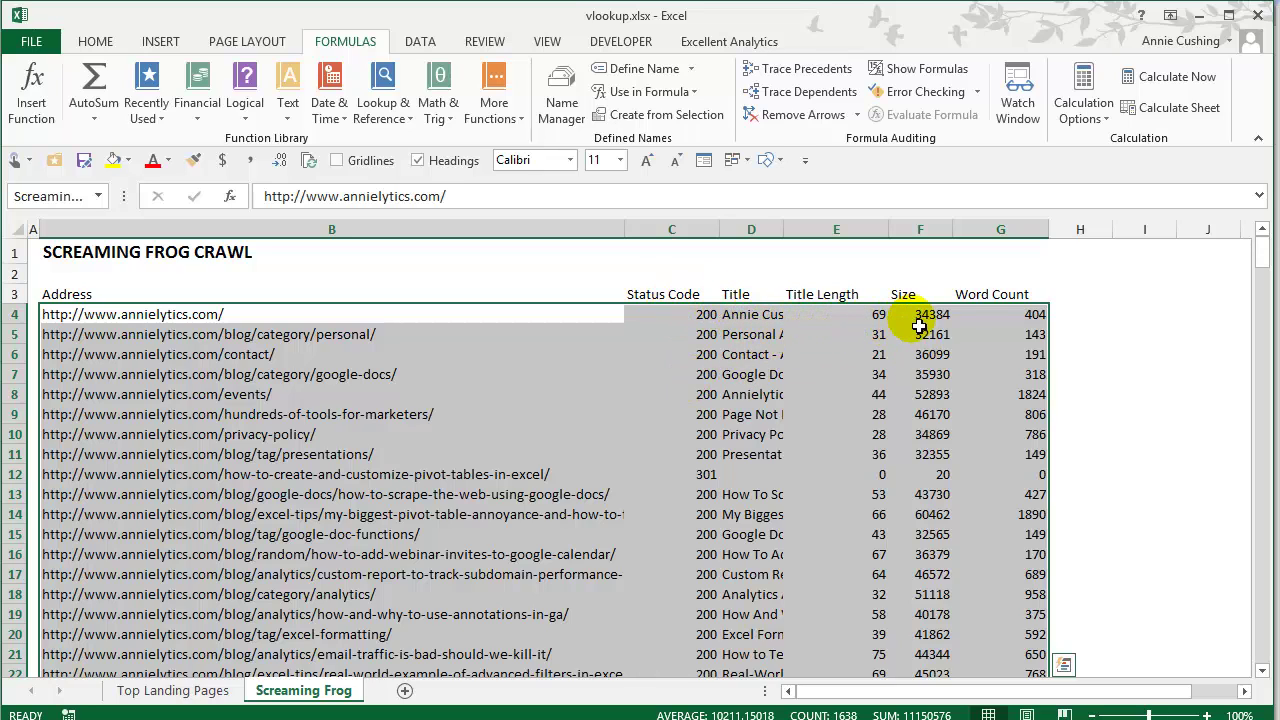
key("ctrl+Page_Up")
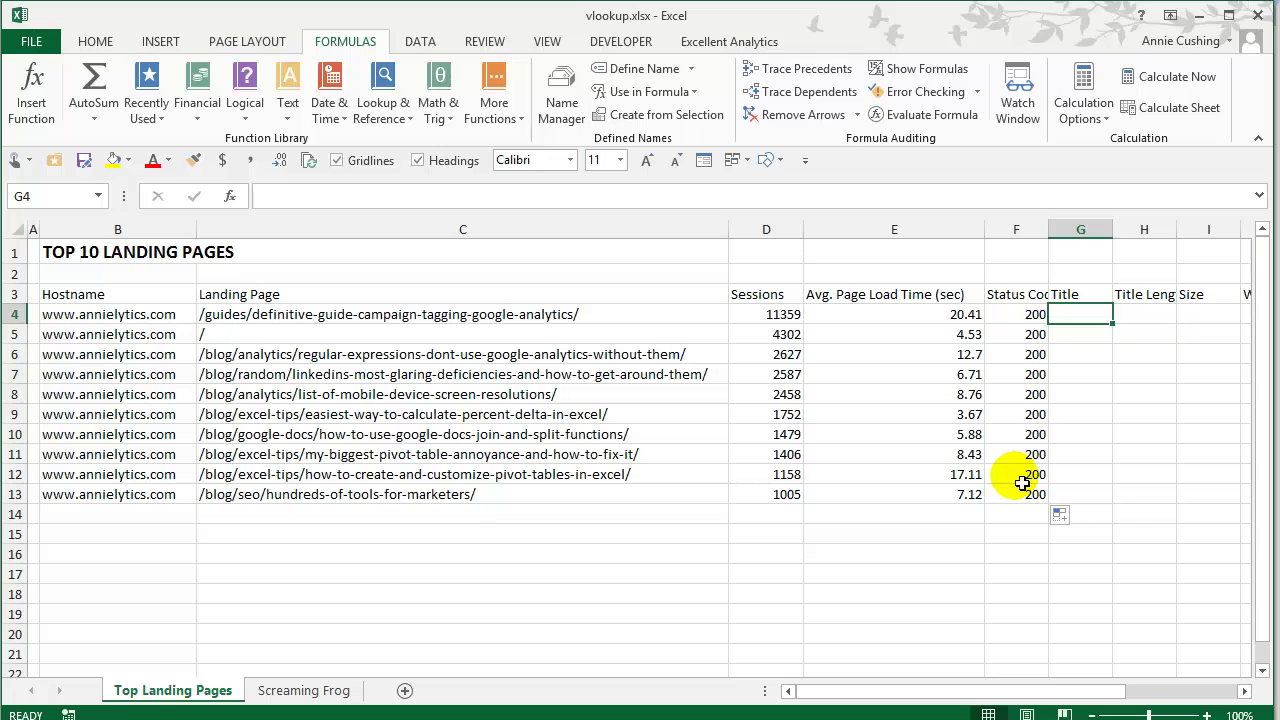
left_click(1036, 318)
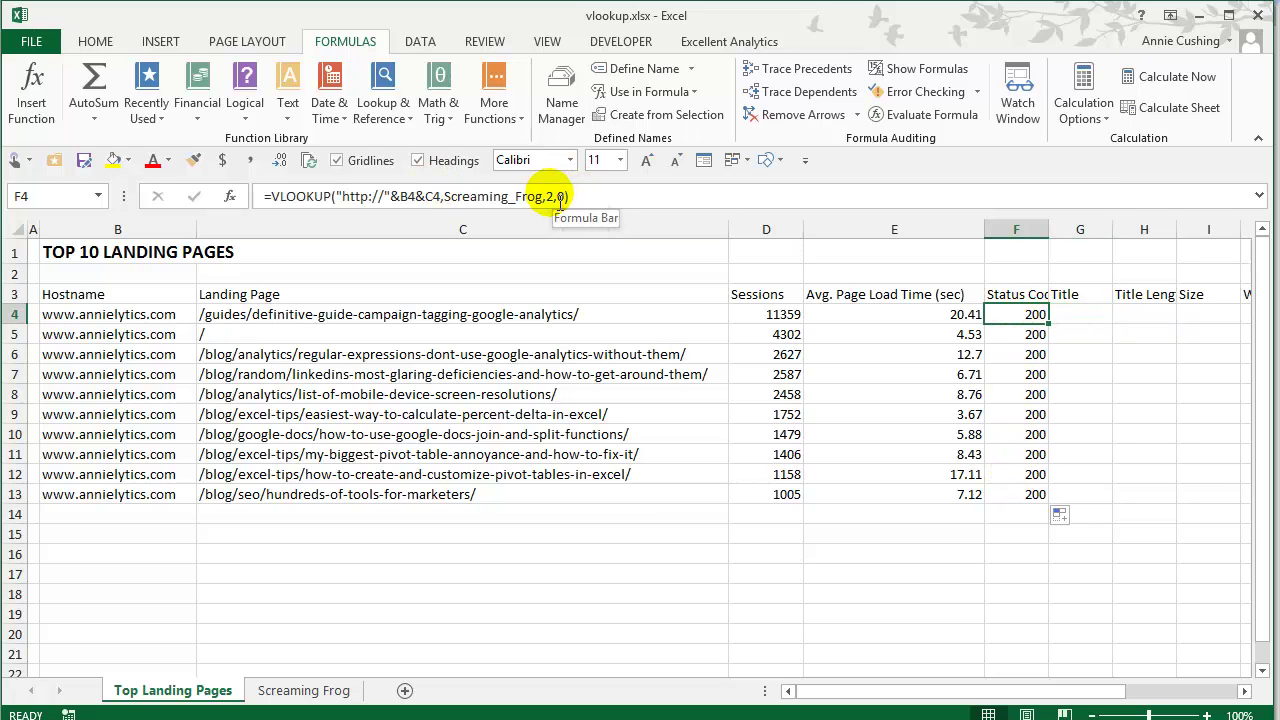
double_click(1040, 316)
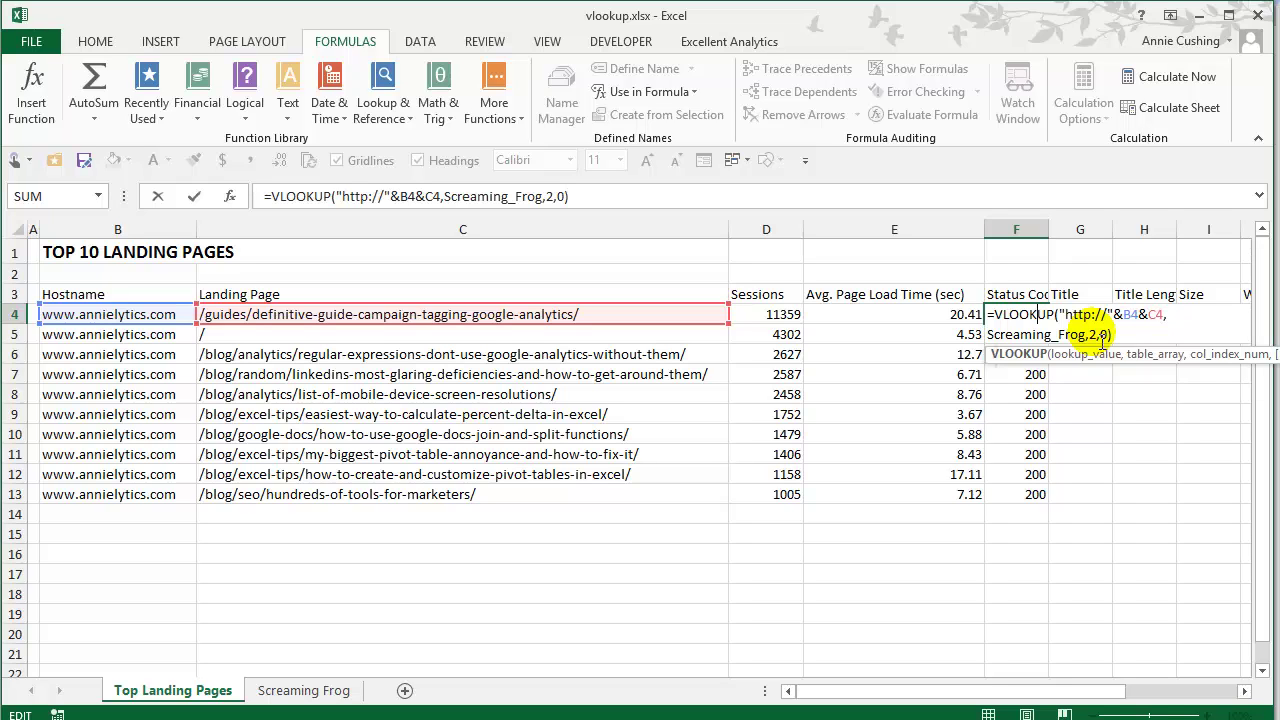
key("Escape")
left_click(1018, 251)
type("=")
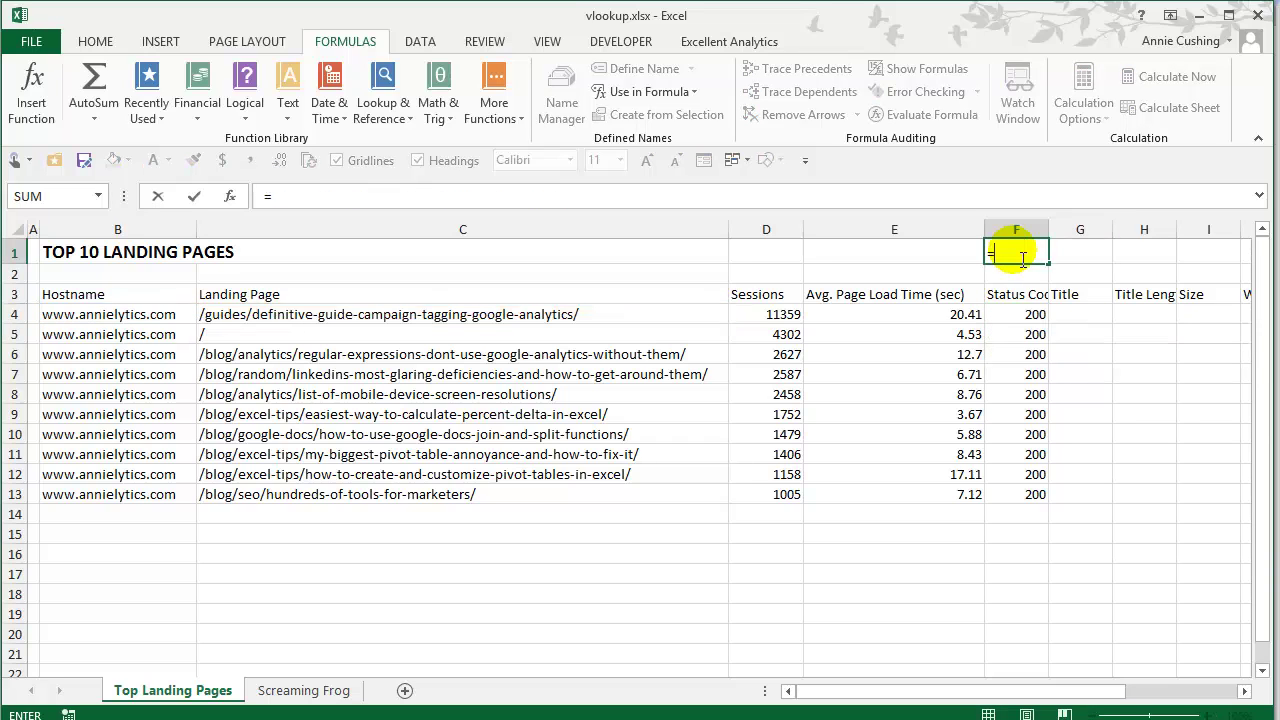
type("colum")
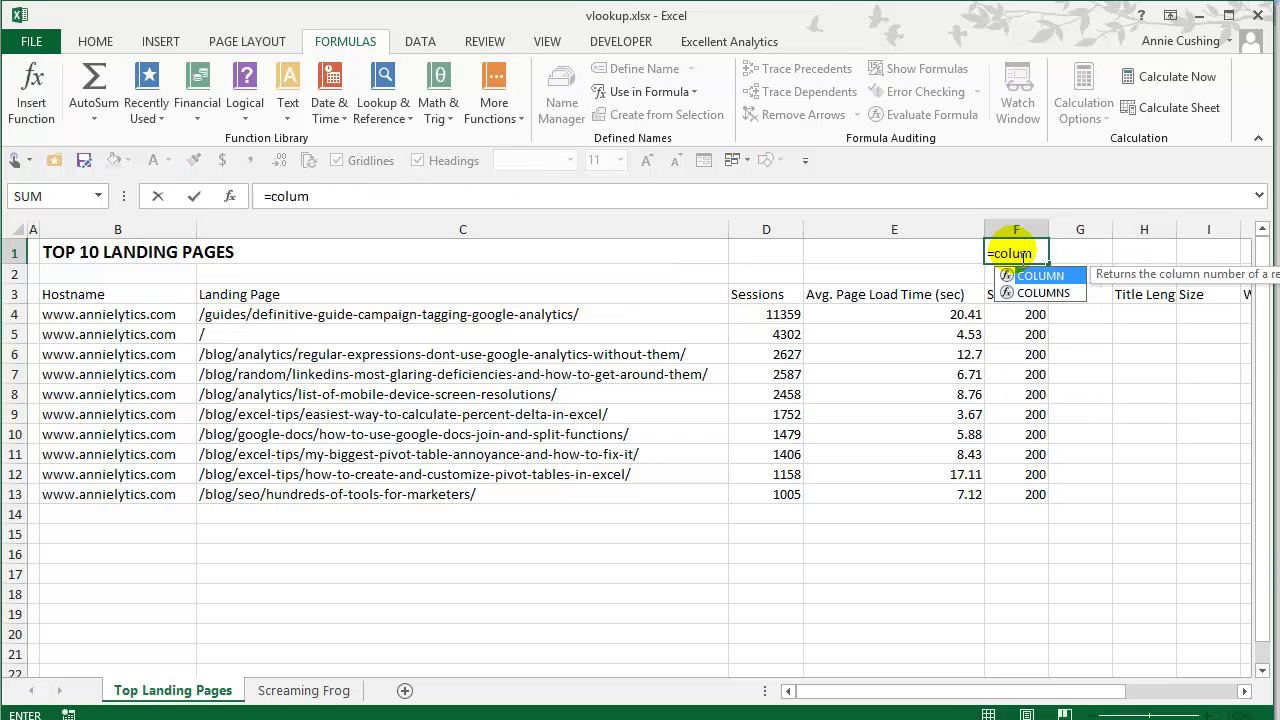
key("Tab")
key("Left")
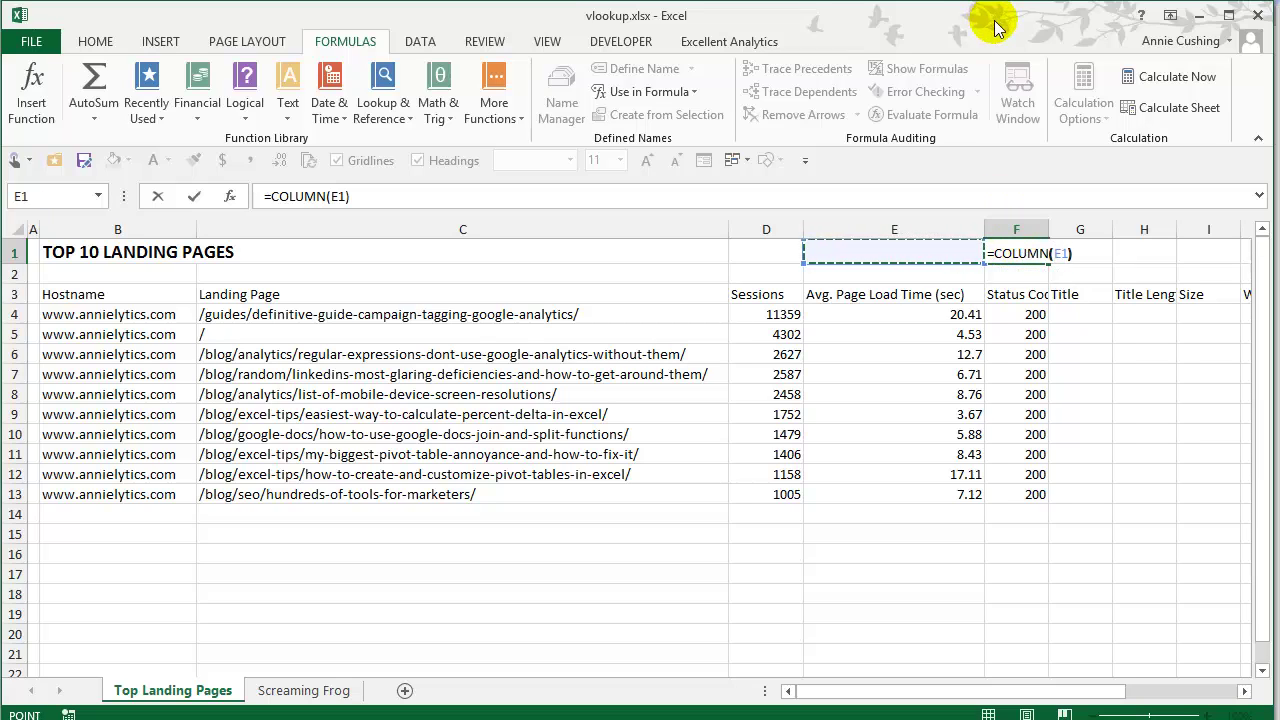
key("Return")
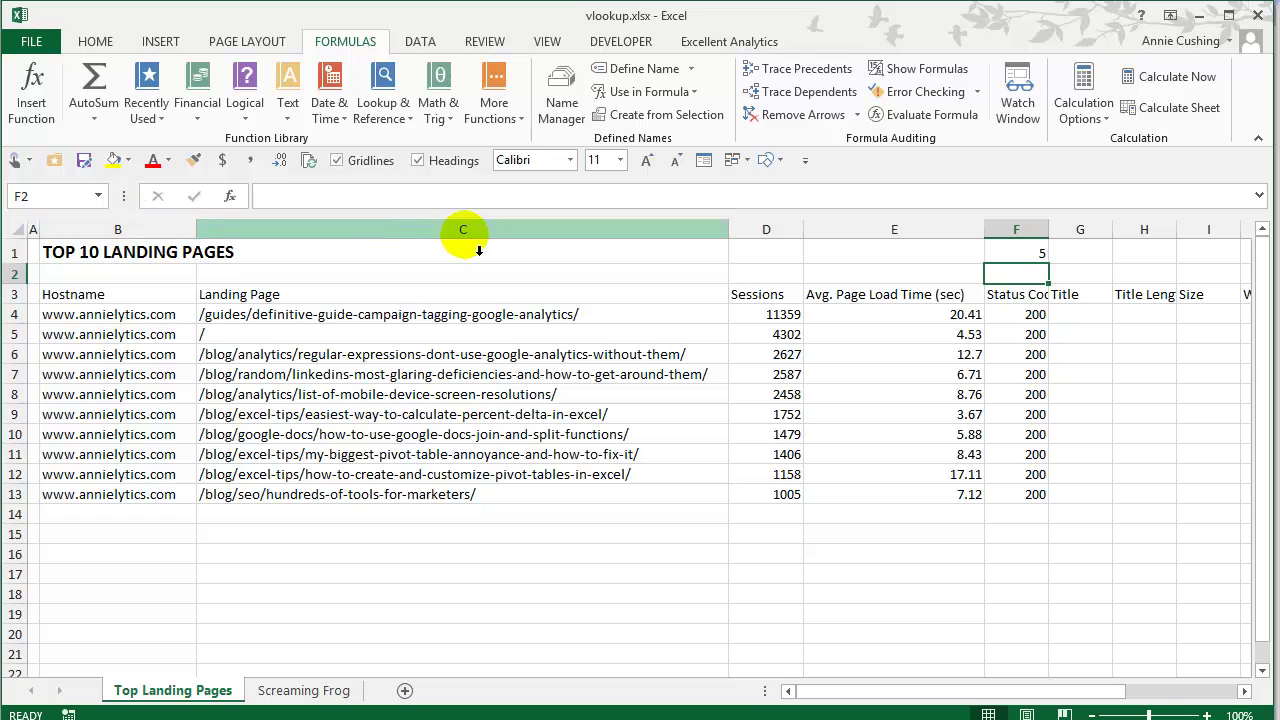
left_click(1018, 258)
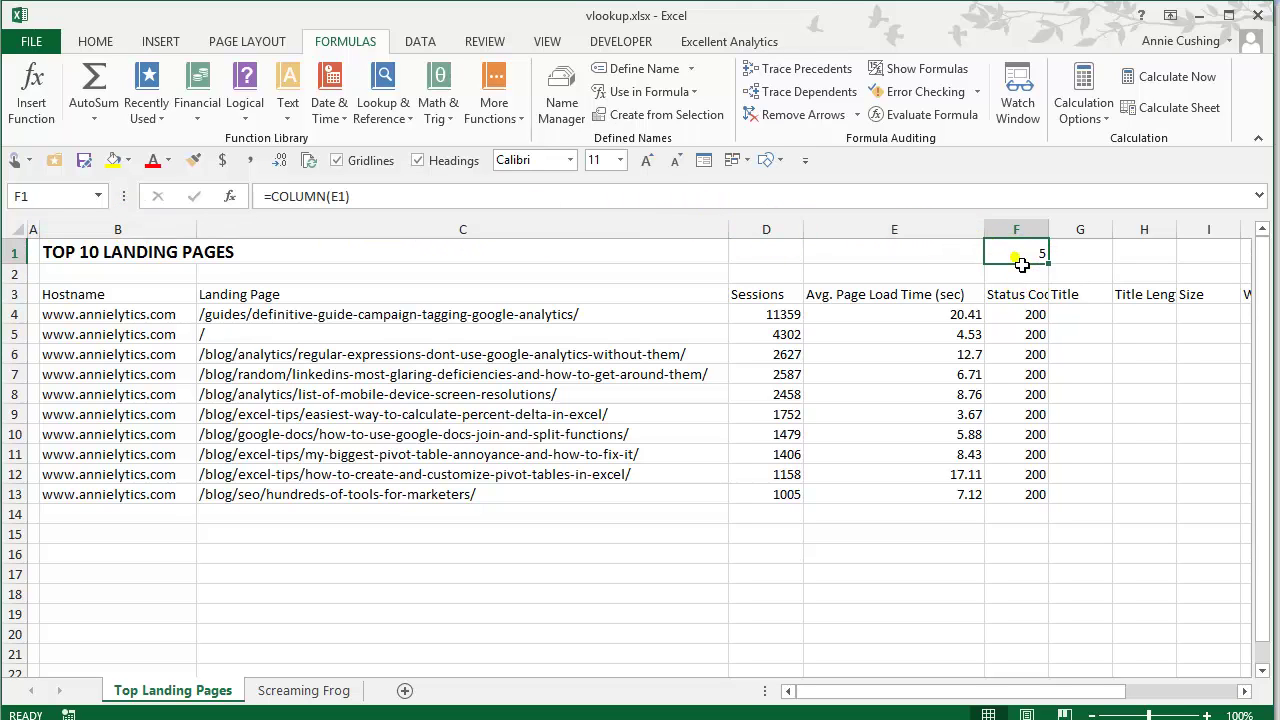
- Clear F1's test formula and replace F4's column index 2 with COLUMN(B2)
key("Delete")
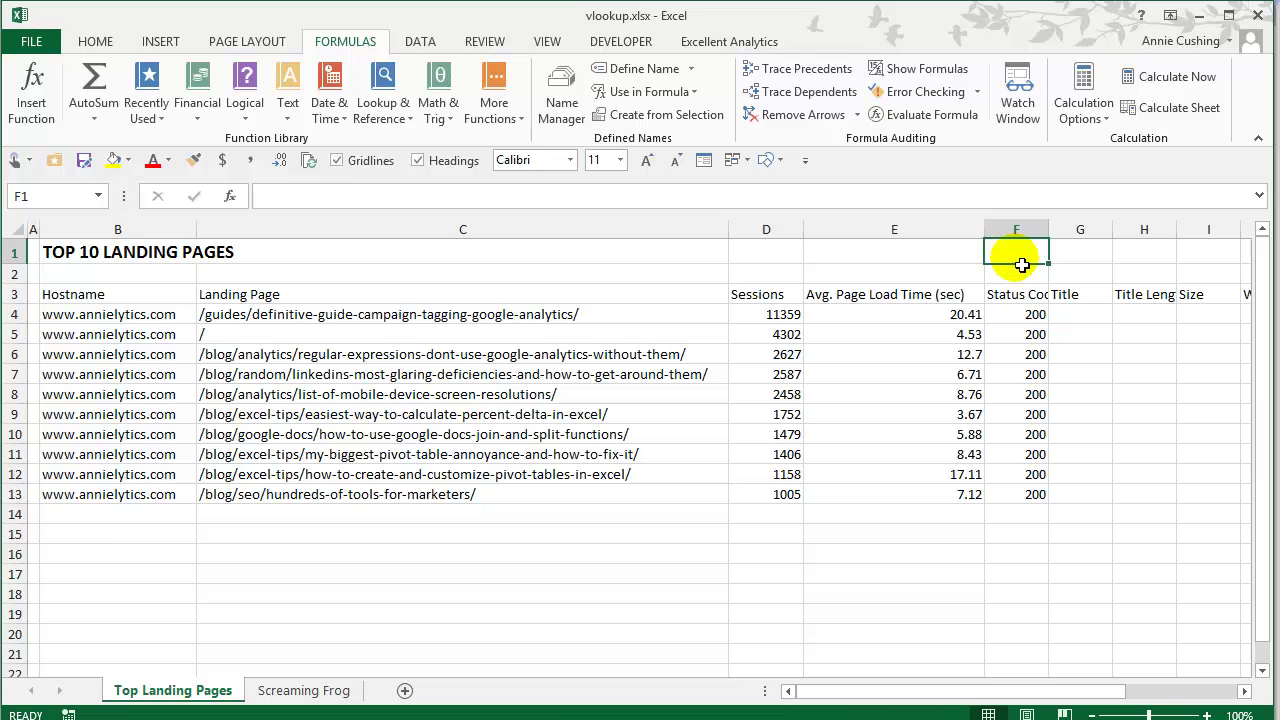
left_click(1035, 316)
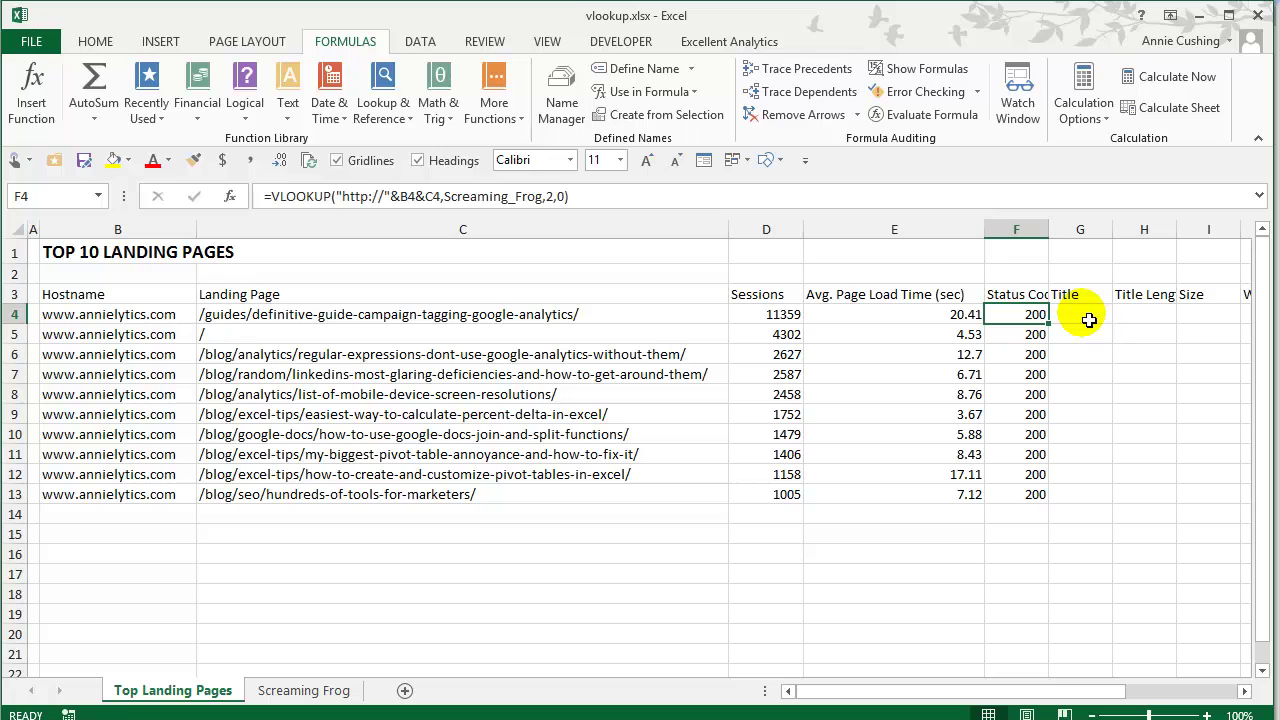
double_click(1035, 320)
left_click(1100, 336)
key("BackSpace")
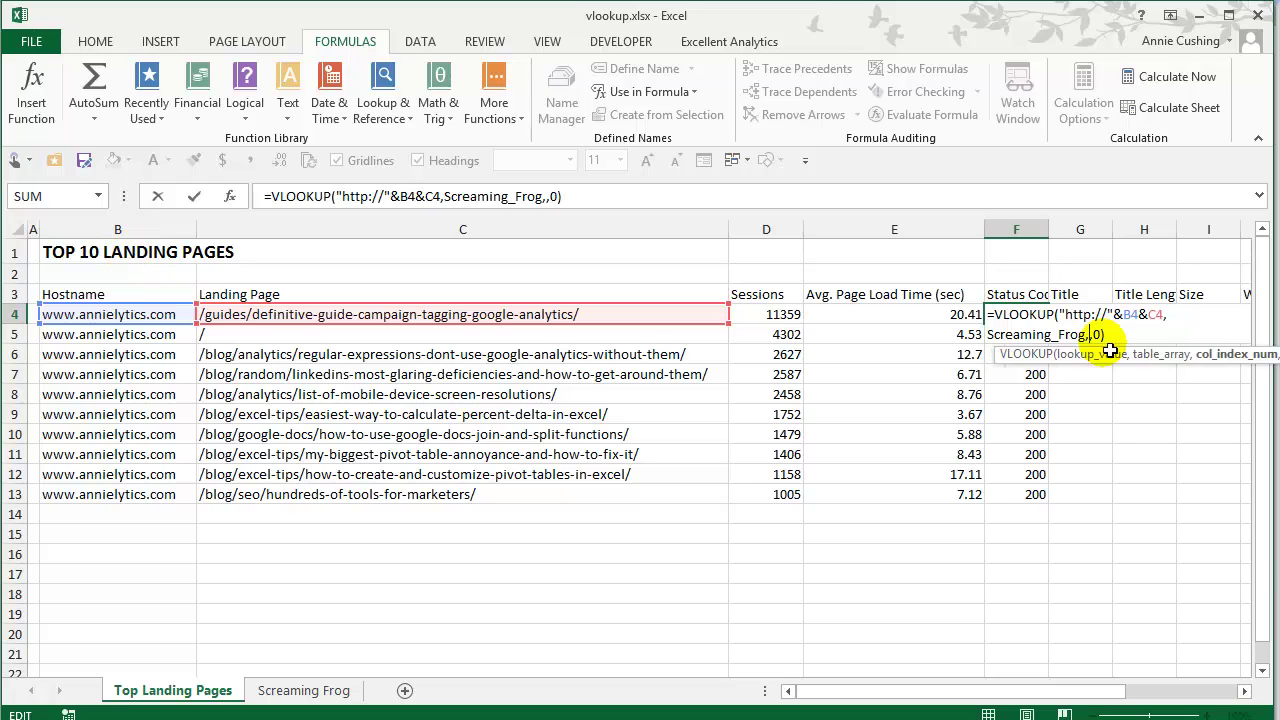
type("col")
key("Tab")
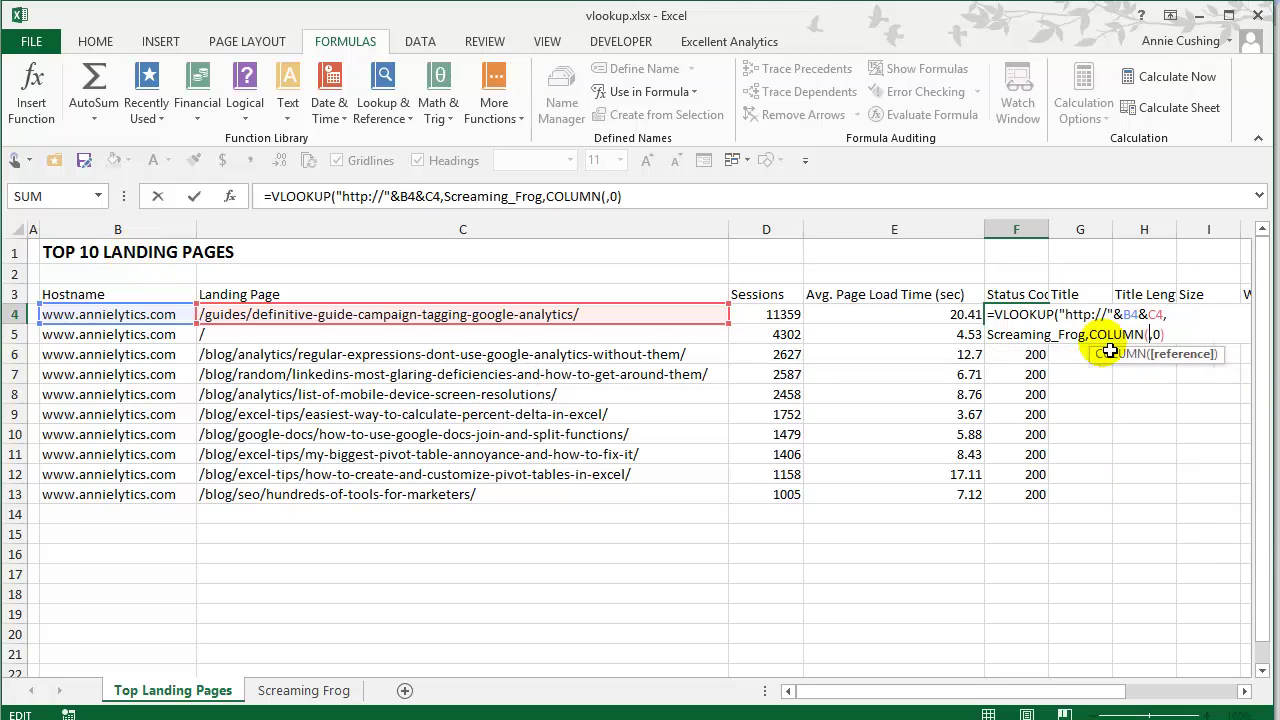
left_click(124, 281)
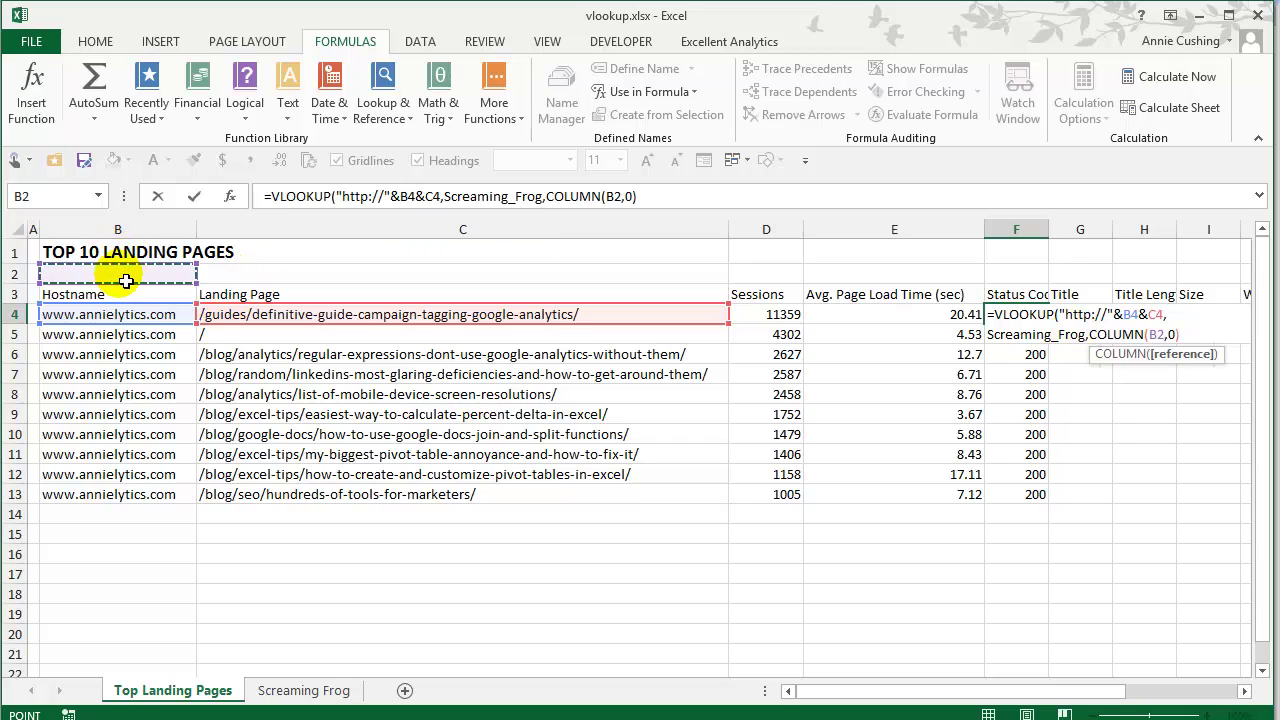
type(")")
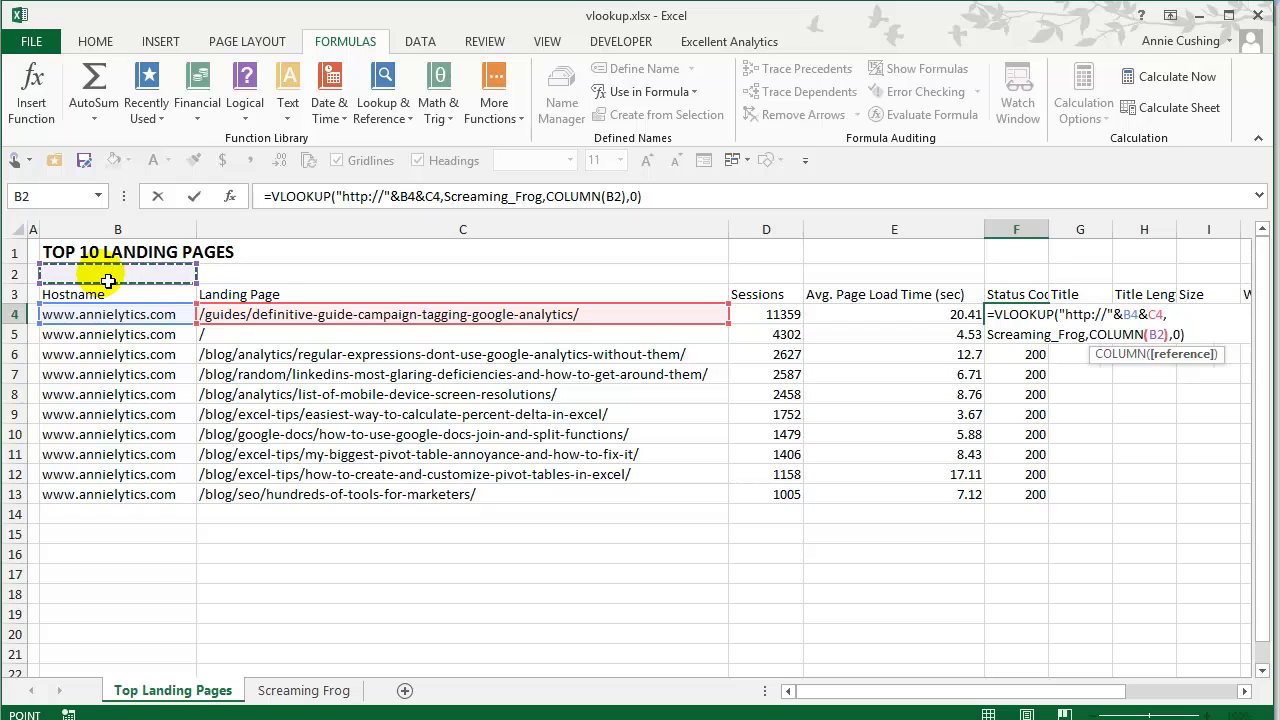
key("Return")
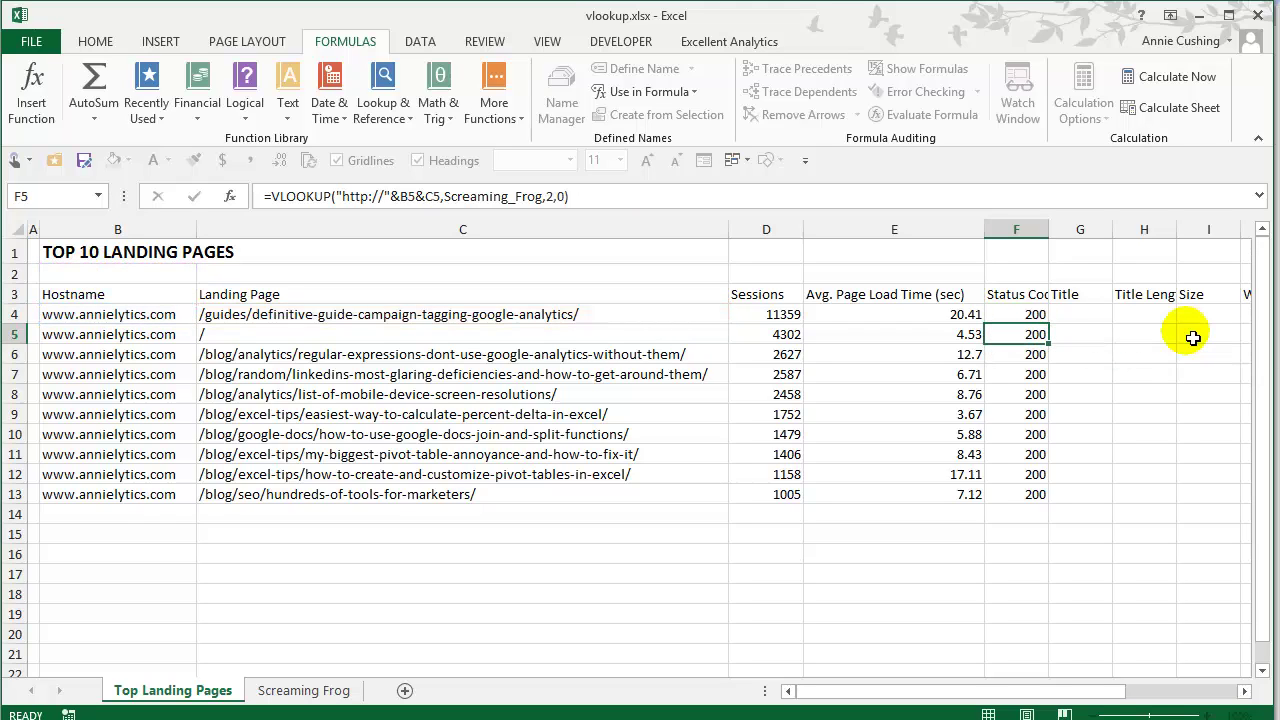
- Fill the COLUMN-based lookup down to row 13 and across to the Word Count column J
left_click(1025, 314)
double_click(1049, 325)
left_click(1056, 332)
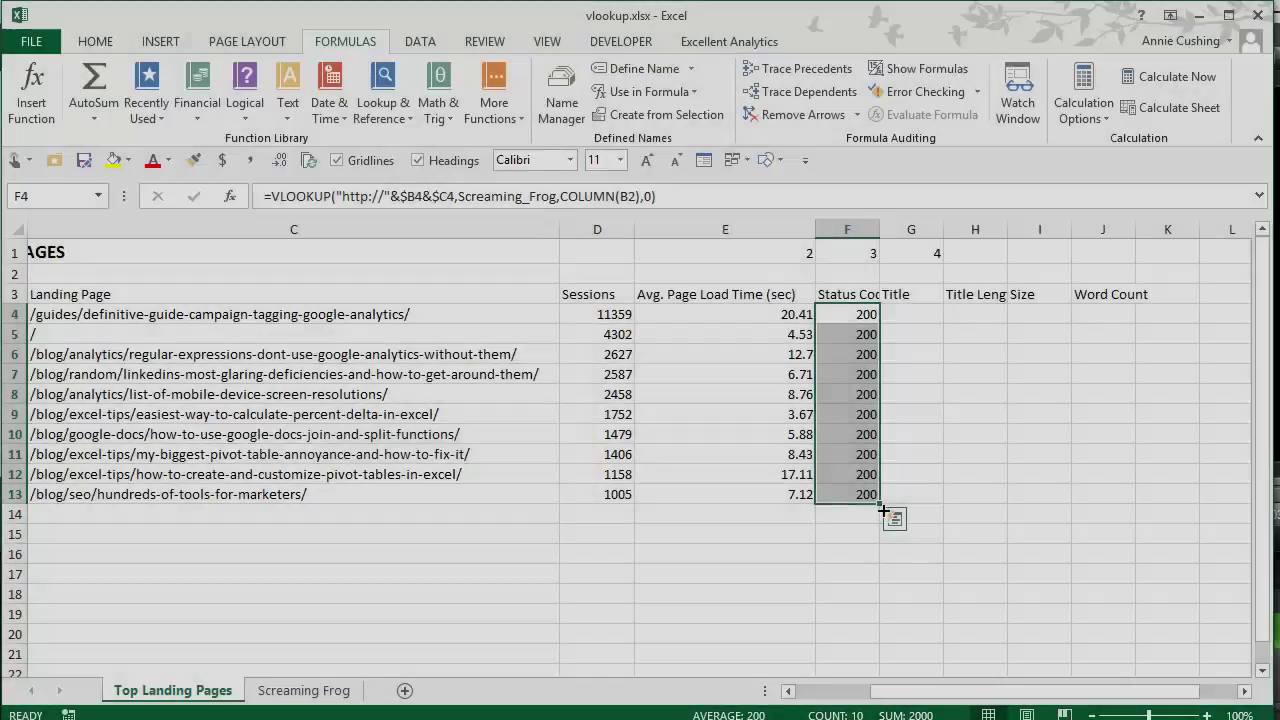
left_click_drag(880, 503, 1140, 508)
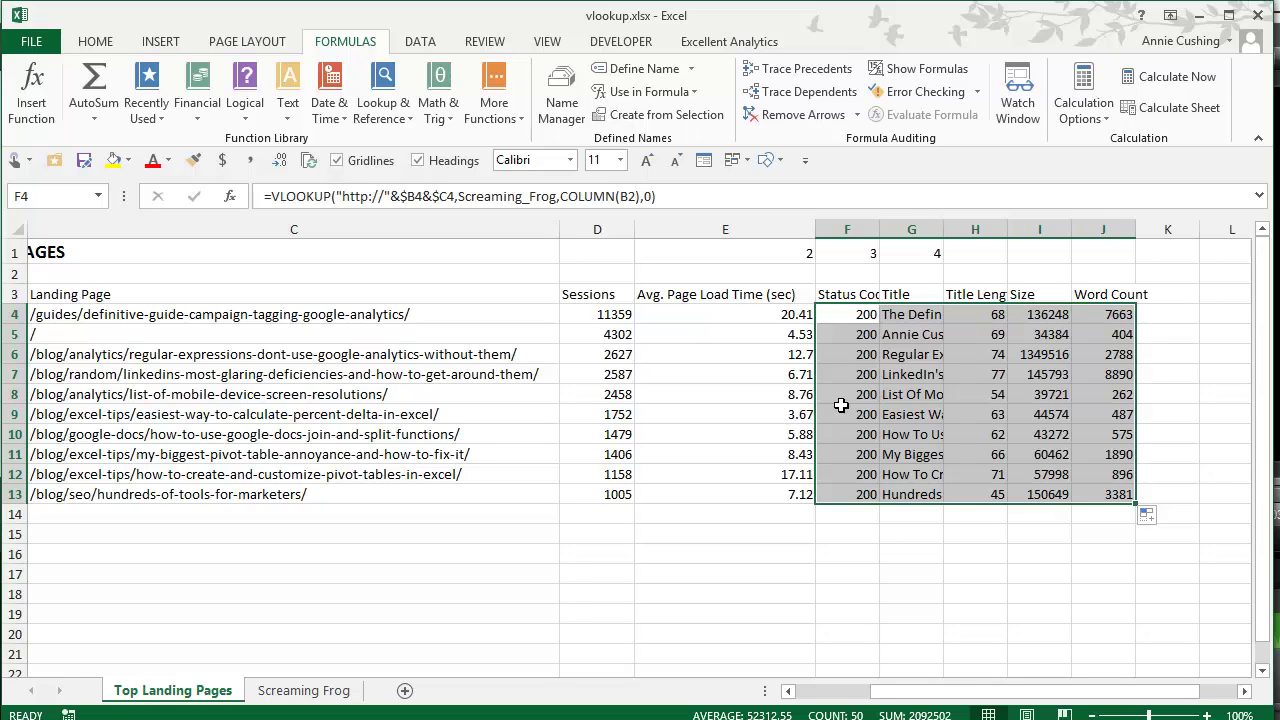
key("Right")
mouse_move(1000, 694)
left_mouse_down()
mouse_move(880, 700)
mouse_move(1000, 705)
left_mouse_up()
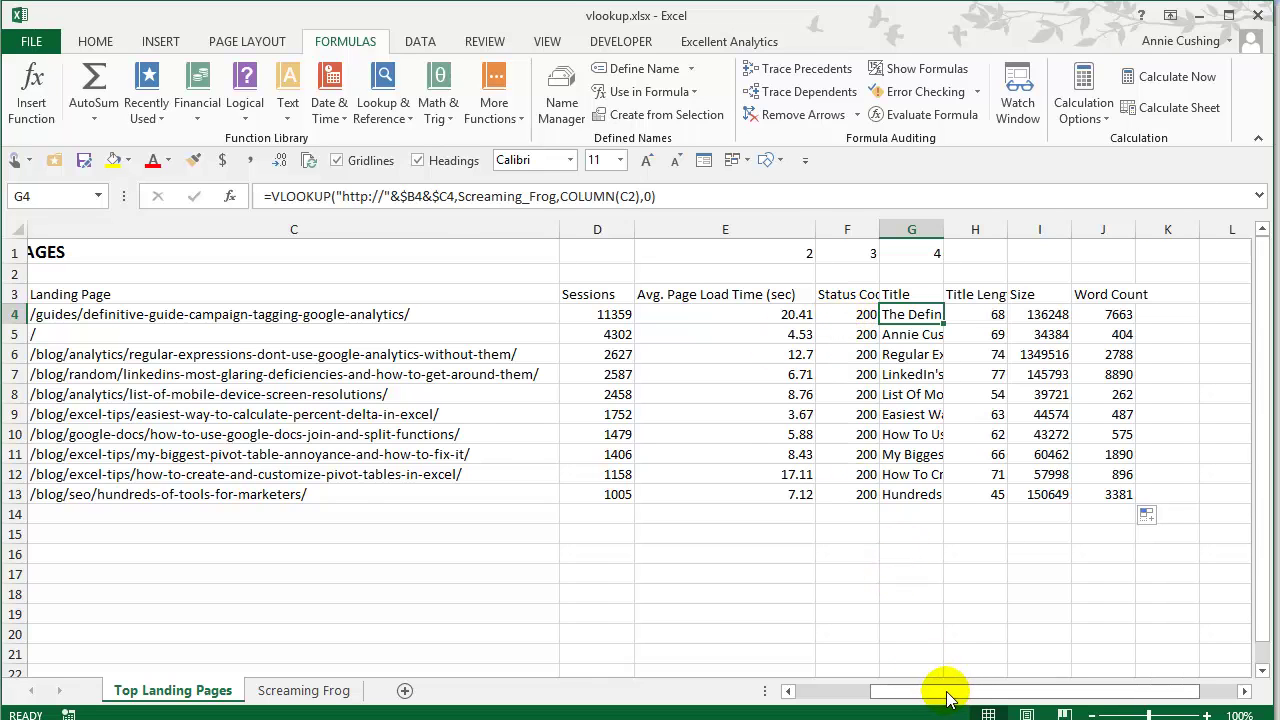
- Delete the homepage row from the Screaming Frog crawl, then check row 5 on Top Landing Pages
left_click_drag(948, 697, 830, 693)
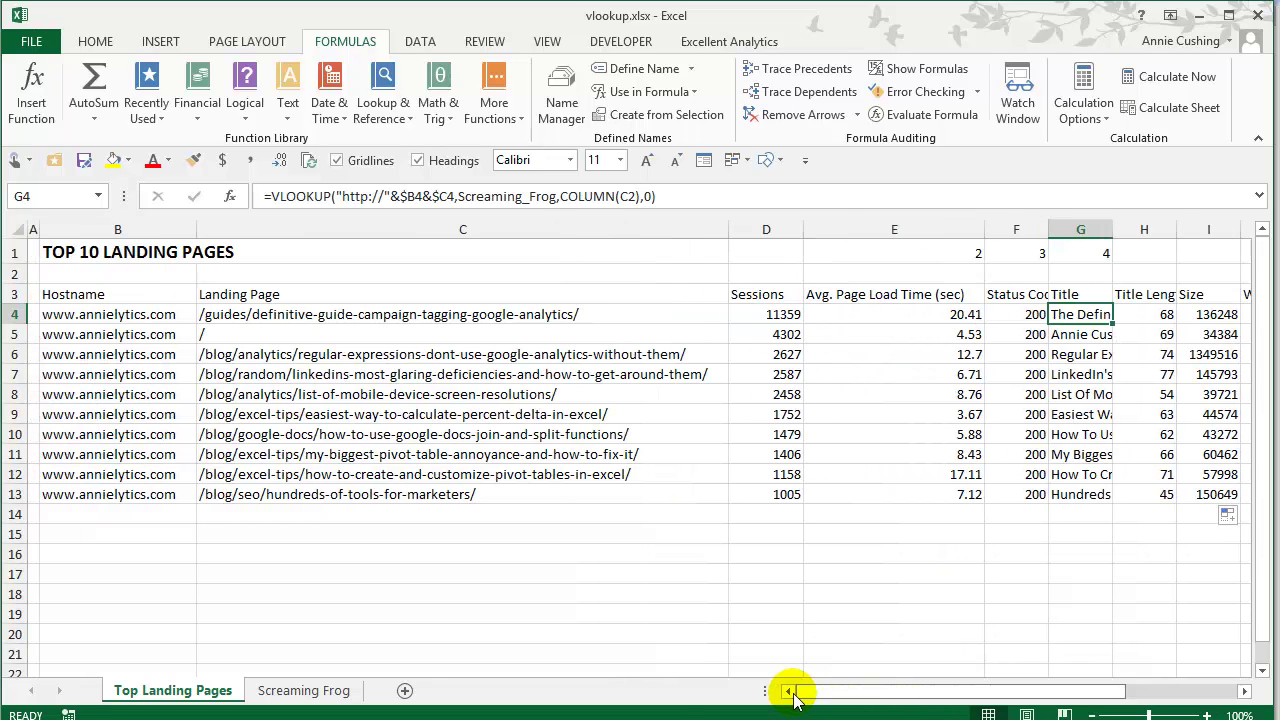
left_click(320, 690)
left_click(245, 432)
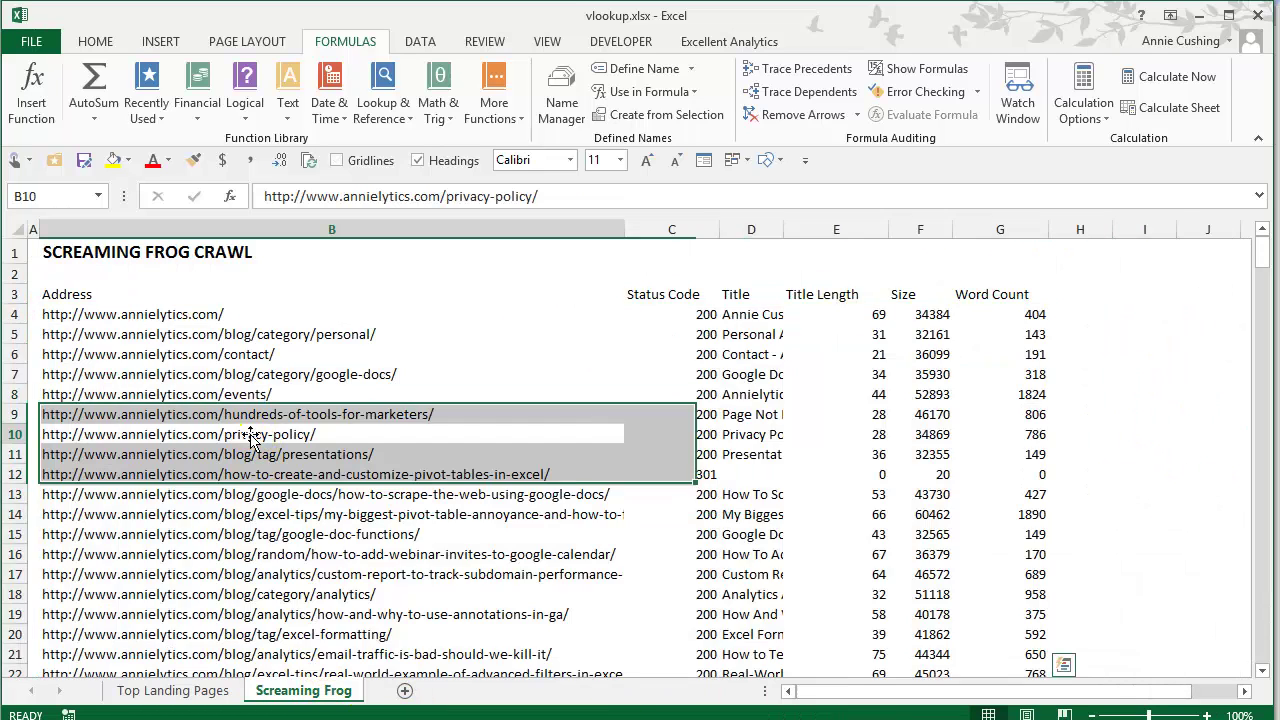
left_click(15, 317)
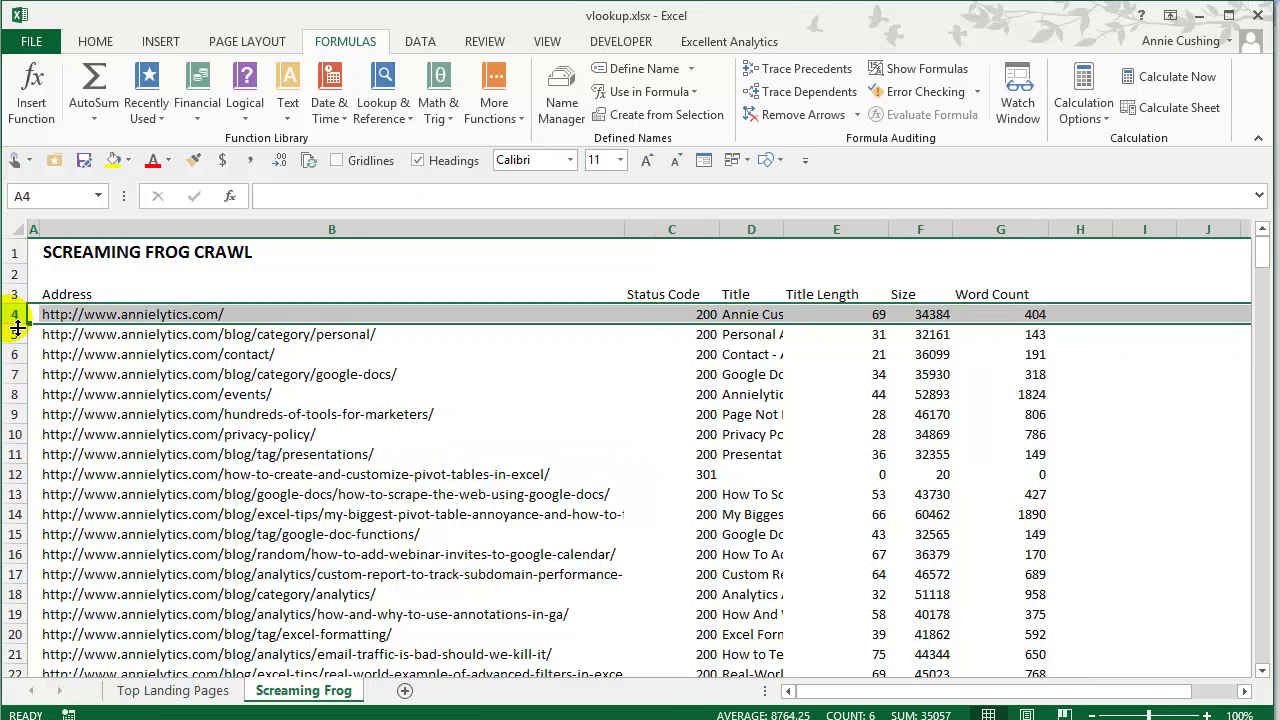
key("ctrl+minus")
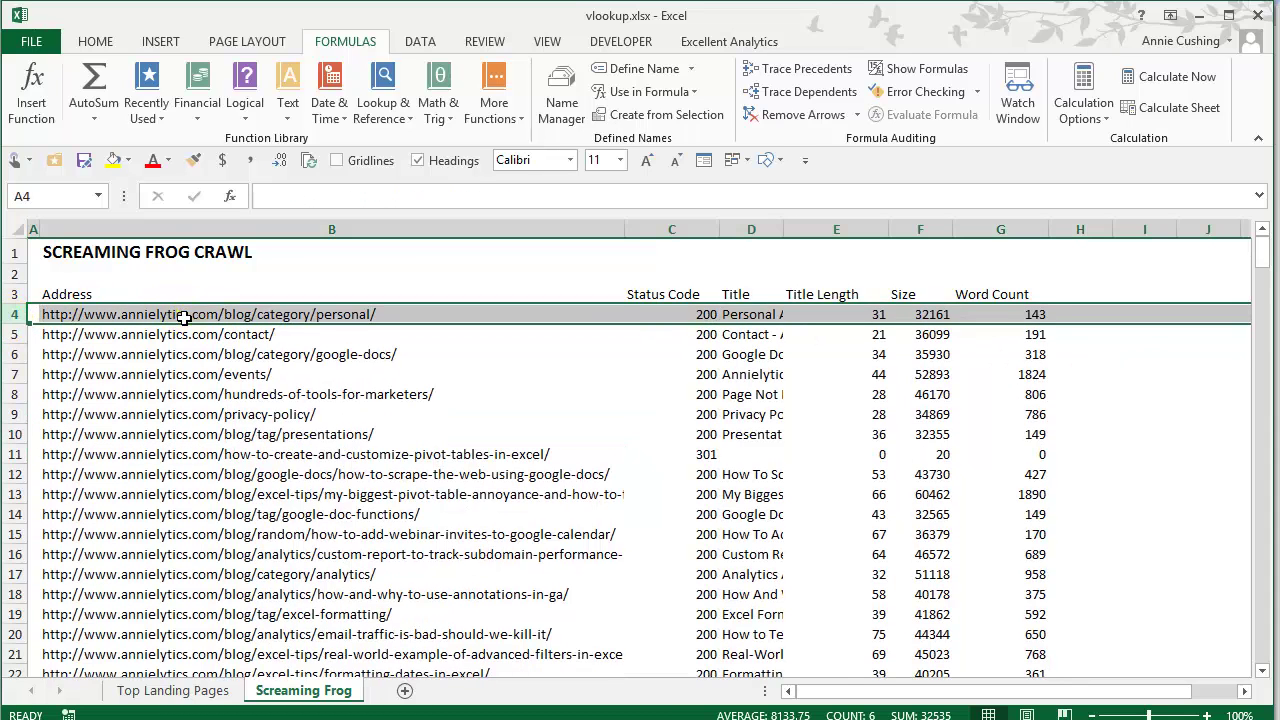
left_click(172, 690)
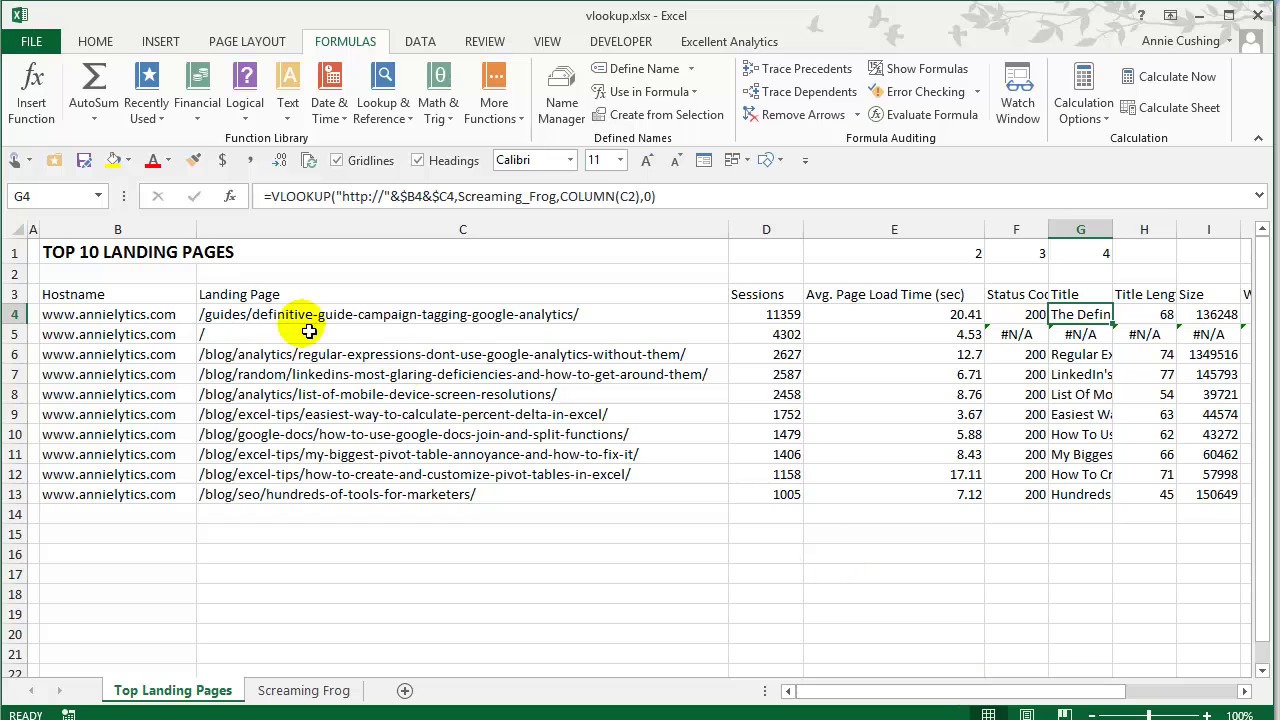
left_click_drag(949, 694, 1040, 693)
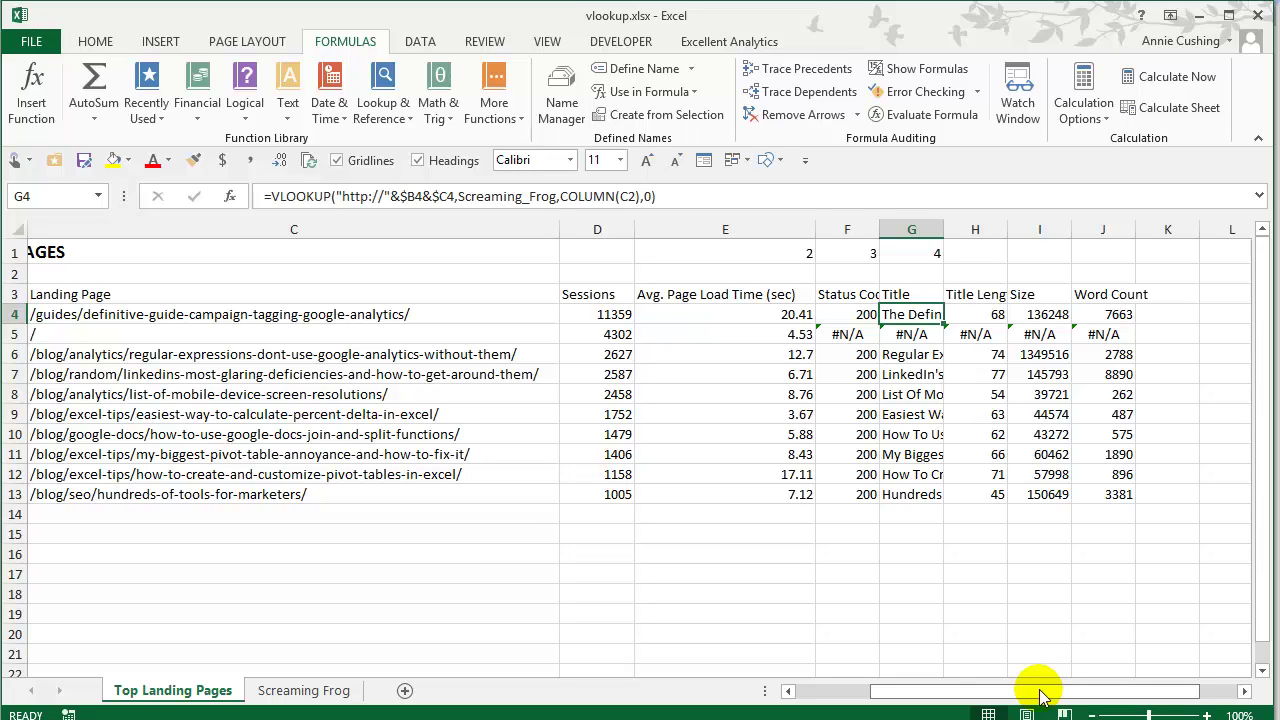
- Wrap F4's lookup in IFERROR with "No match" as the fallback value
double_click(846, 320)
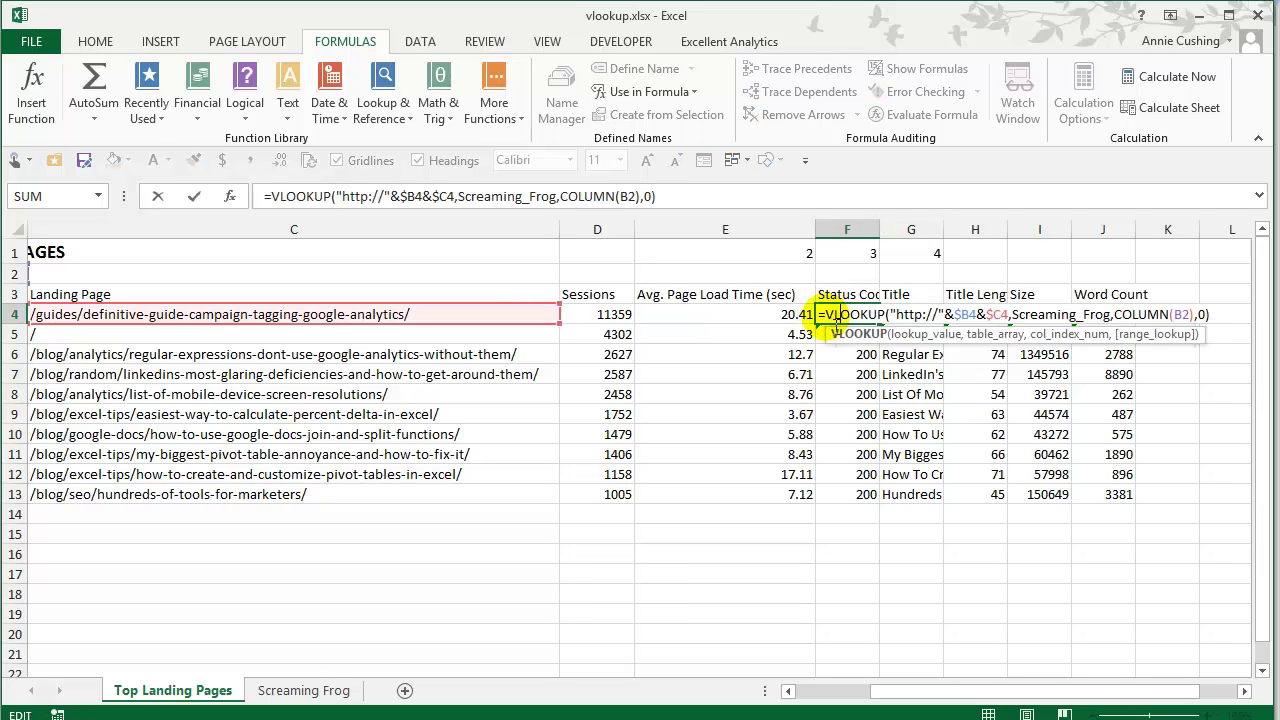
left_click(837, 321)
left_click(836, 321)
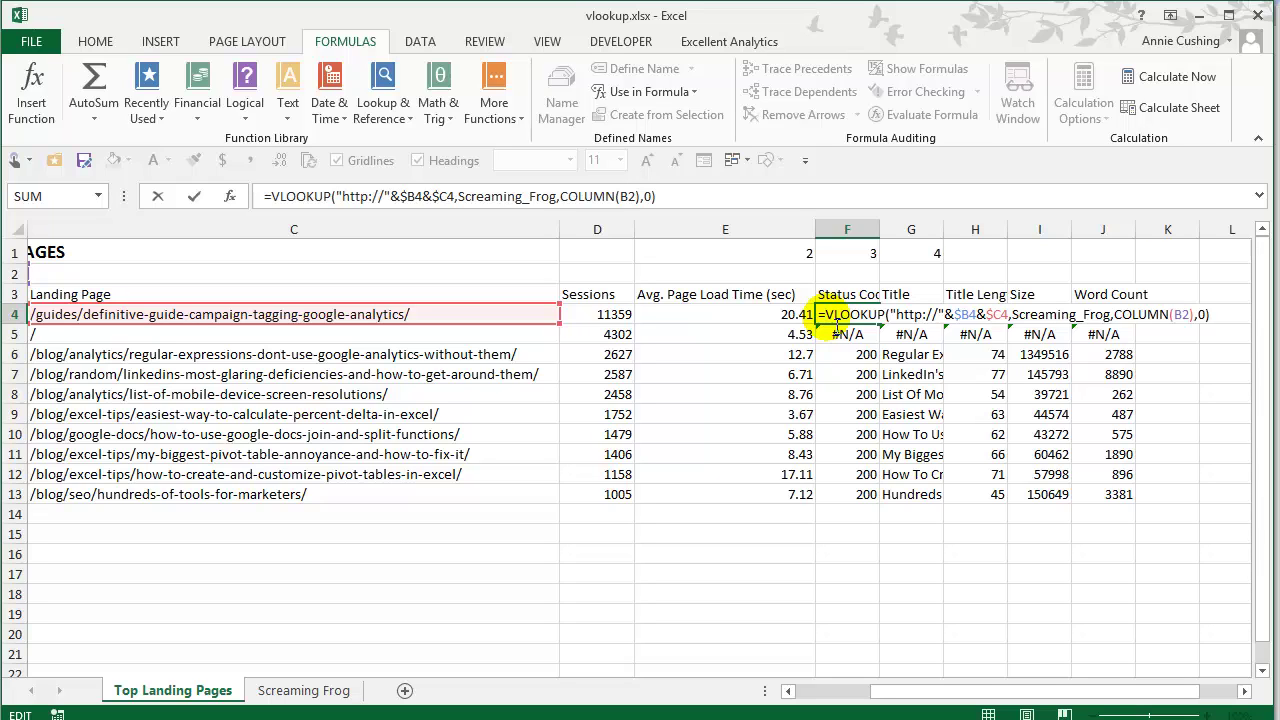
type("ifer")
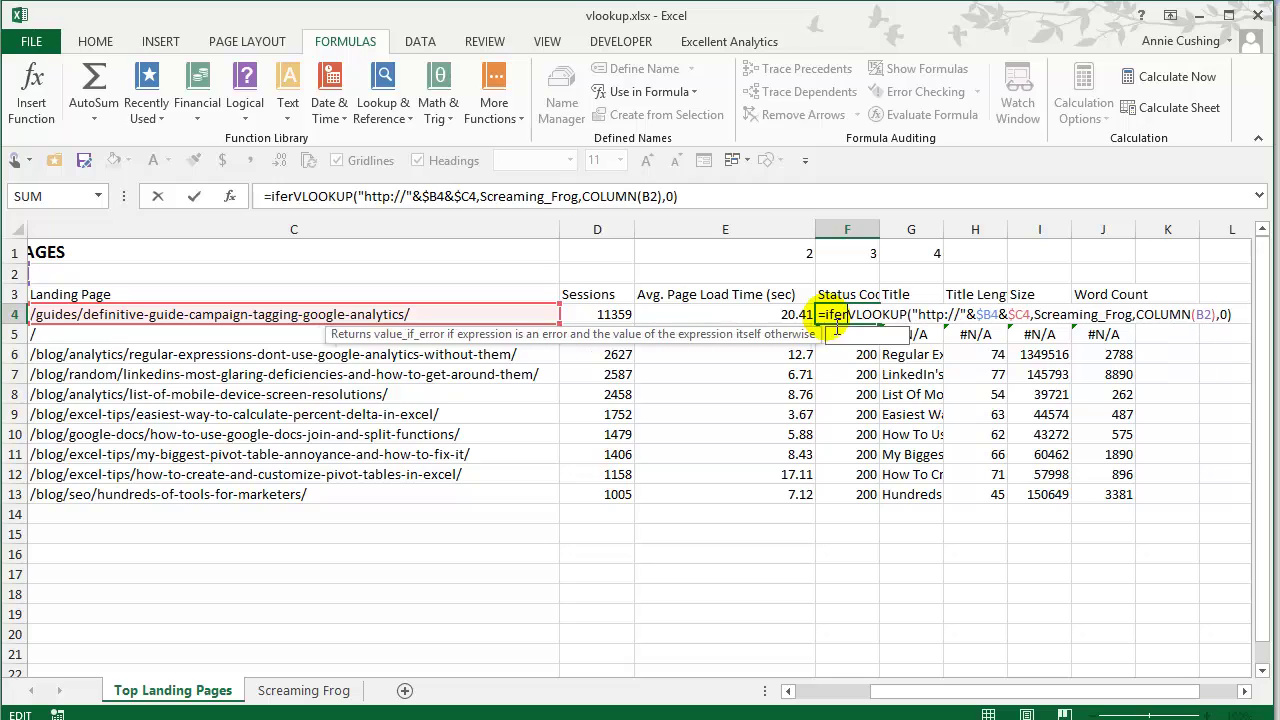
key("Tab")
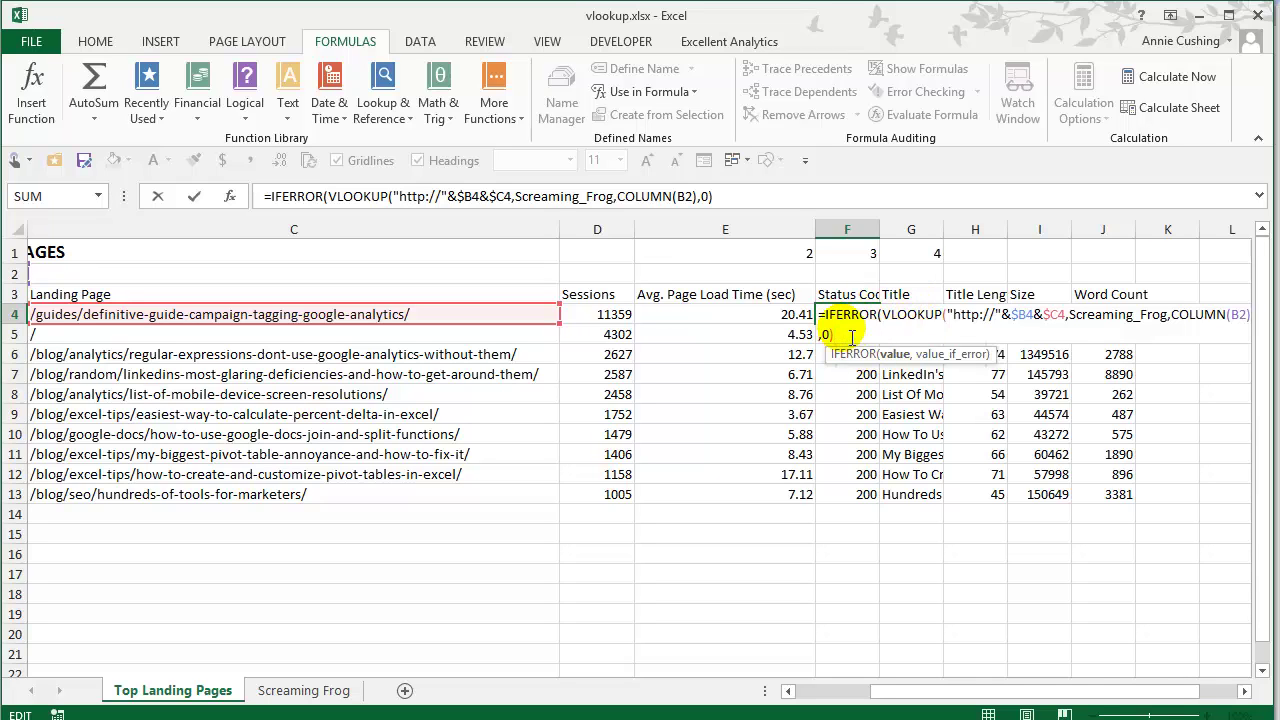
type(",")
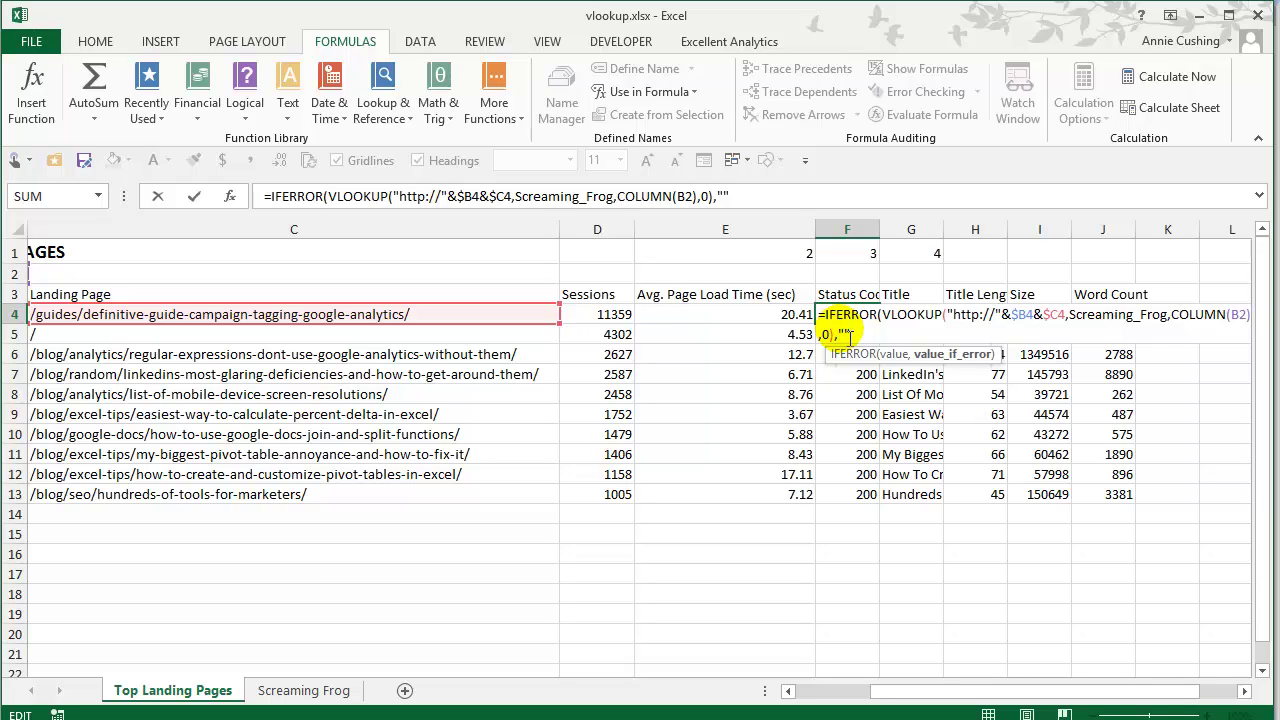
type("No match")
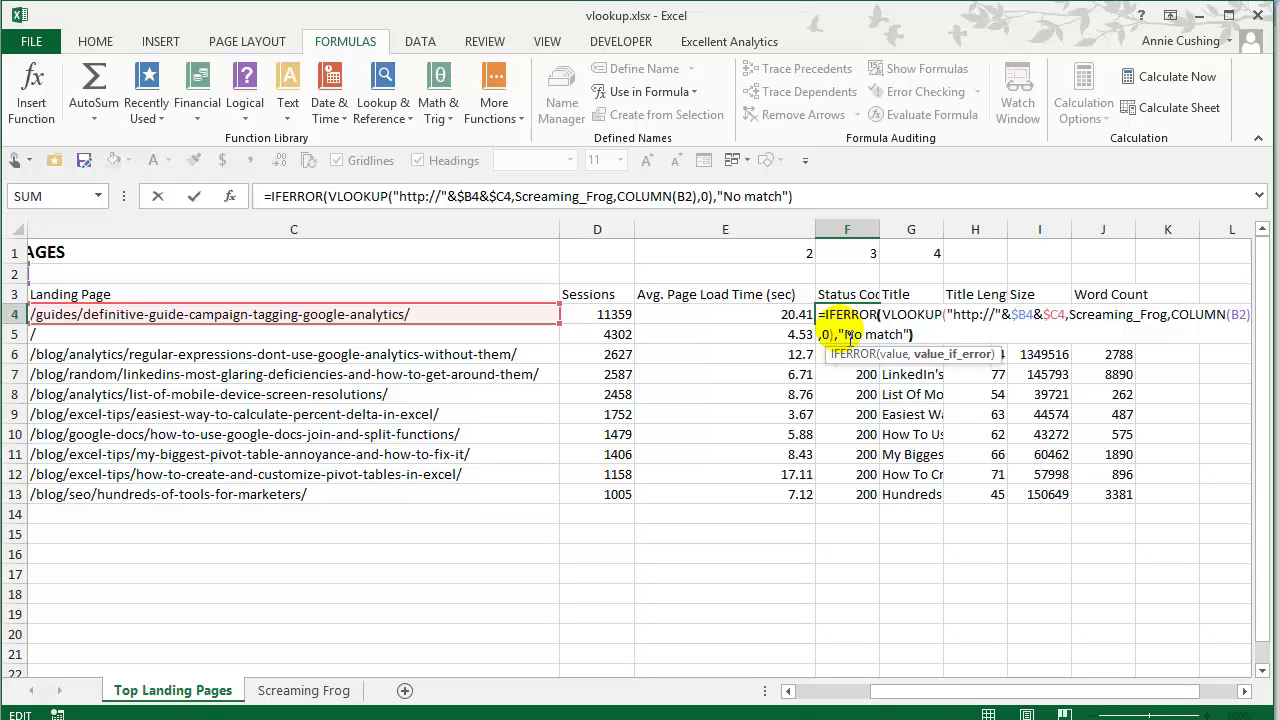
type("\")")
key("ctrl+Return")
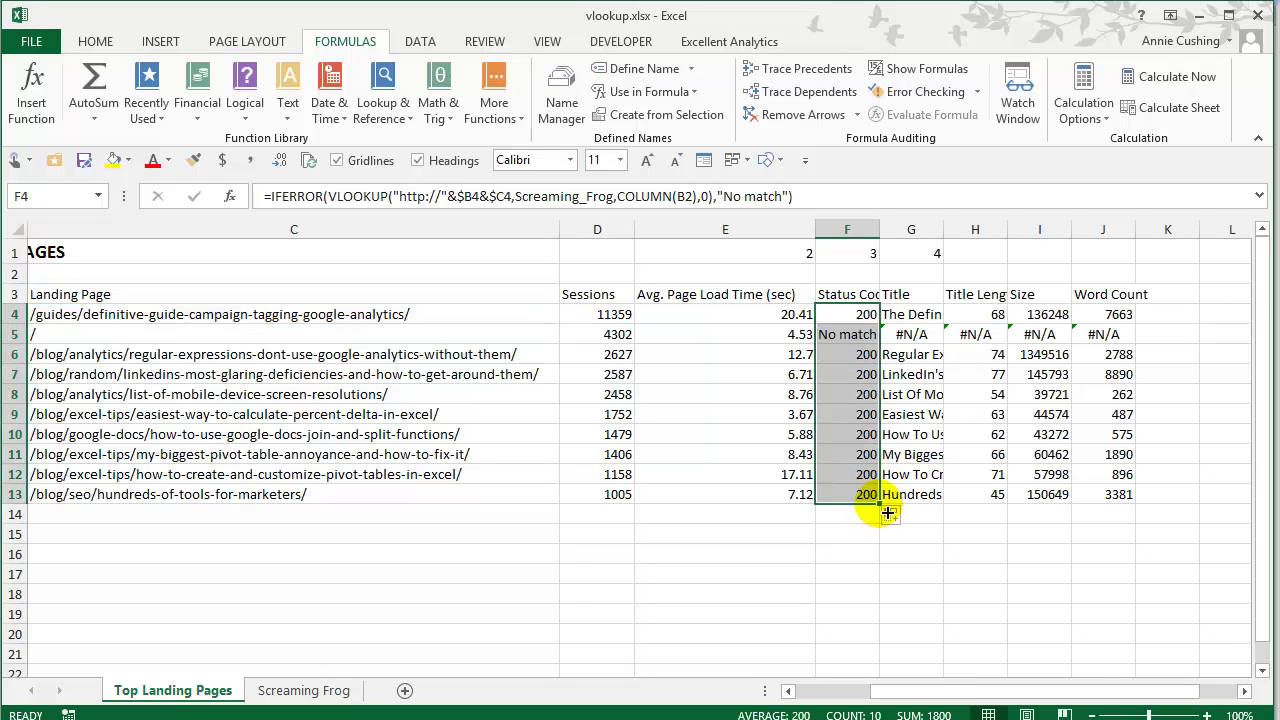
- Copy the formulas across to column J, then change F4's "No match" fallback to empty quotes
left_click_drag(886, 512, 1131, 500)
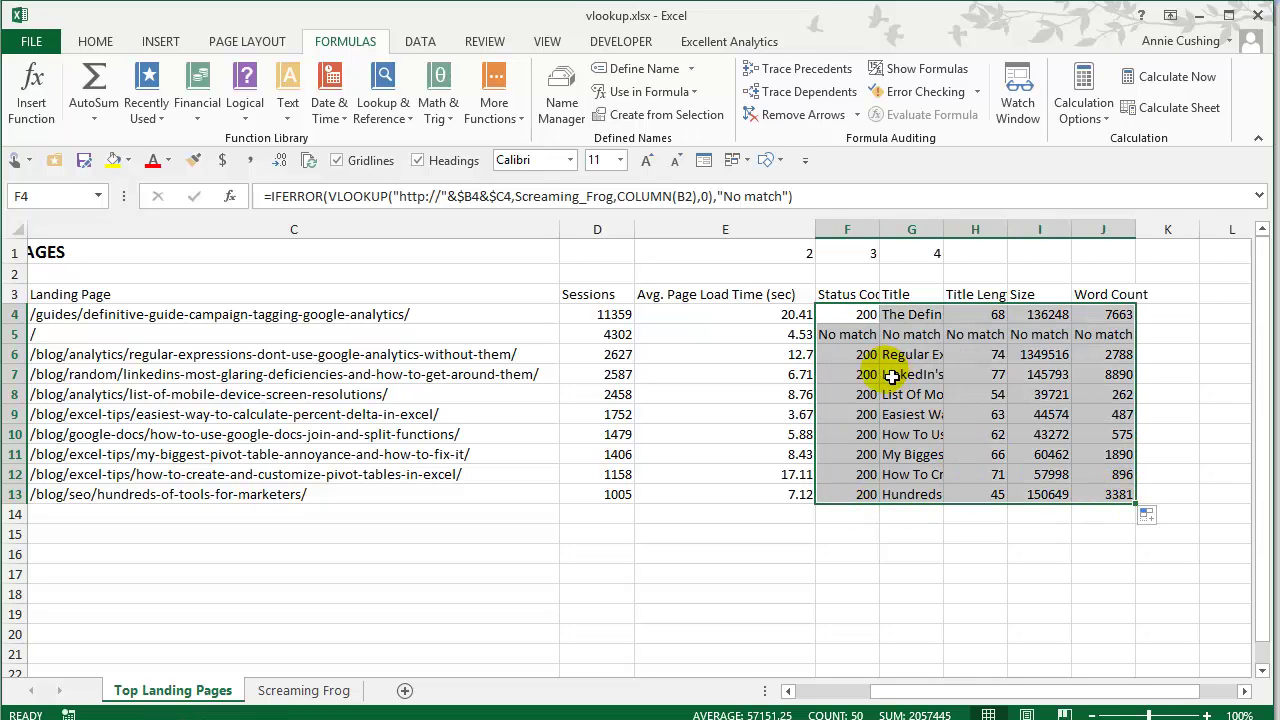
left_click(847, 318)
double_click(847, 318)
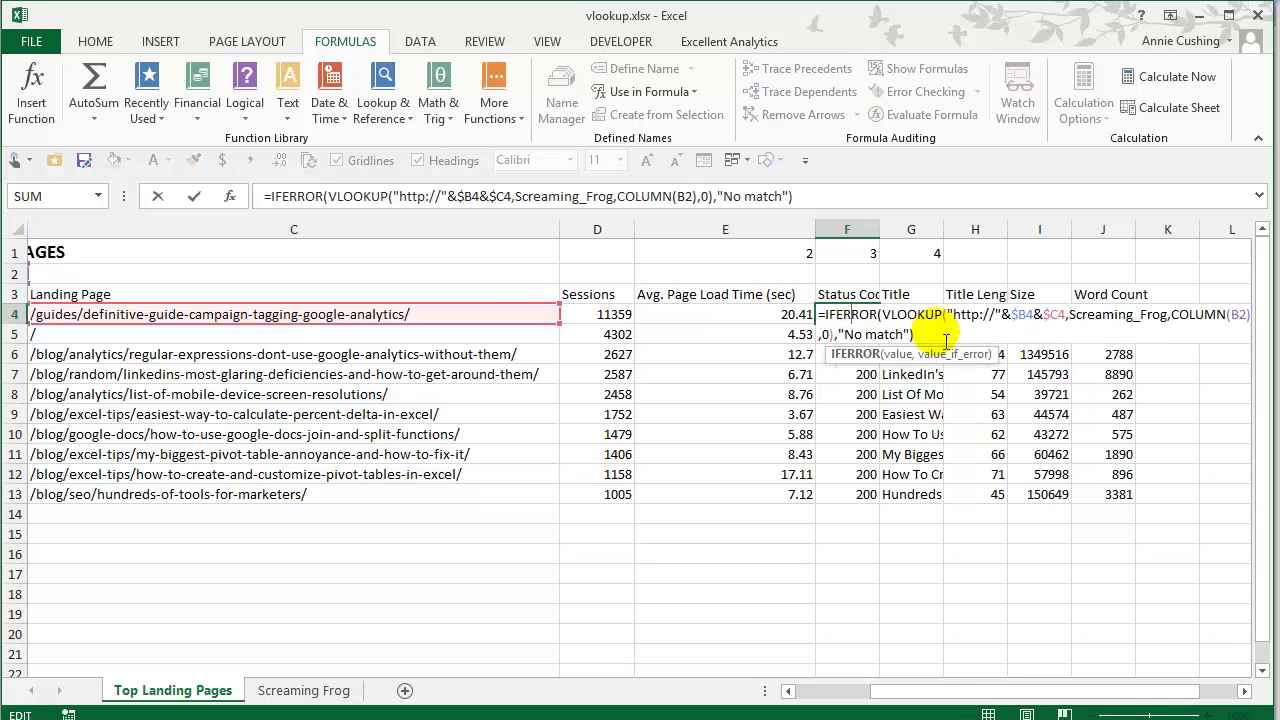
left_click(905, 338)
key("BackSpace")
key("BackSpace")
key("BackSpace")
key("BackSpace")
key("BackSpace")
key("BackSpace")
key("BackSpace")
key("BackSpace")
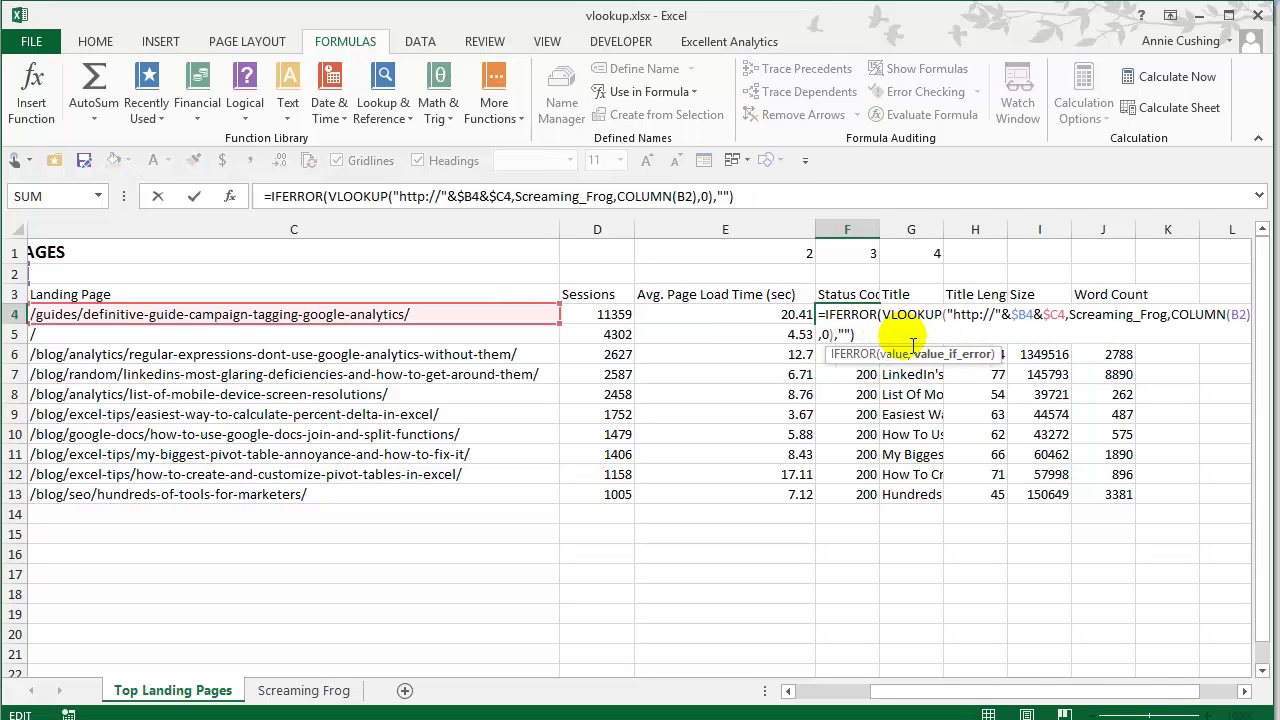
key("Return")
- Fill F4's formula down to row 13 and across to column J
left_click(850, 314)
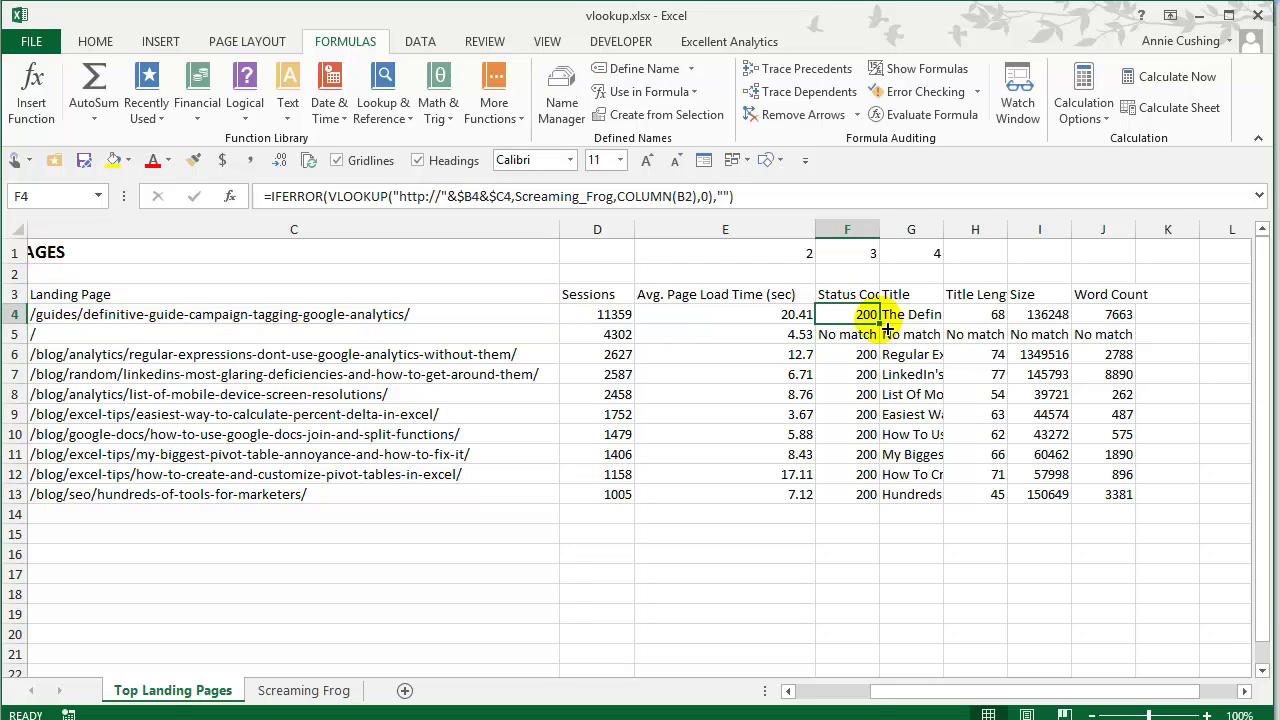
double_click(888, 328)
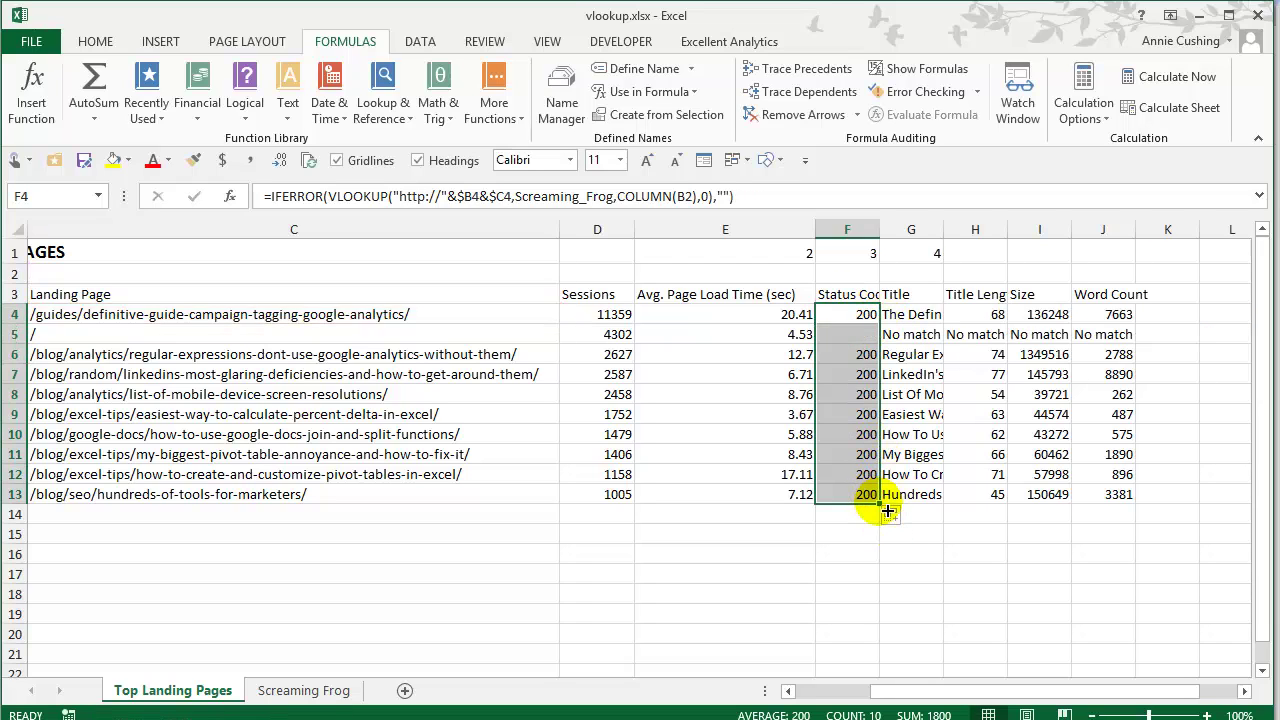
left_click_drag(888, 512, 1137, 514)
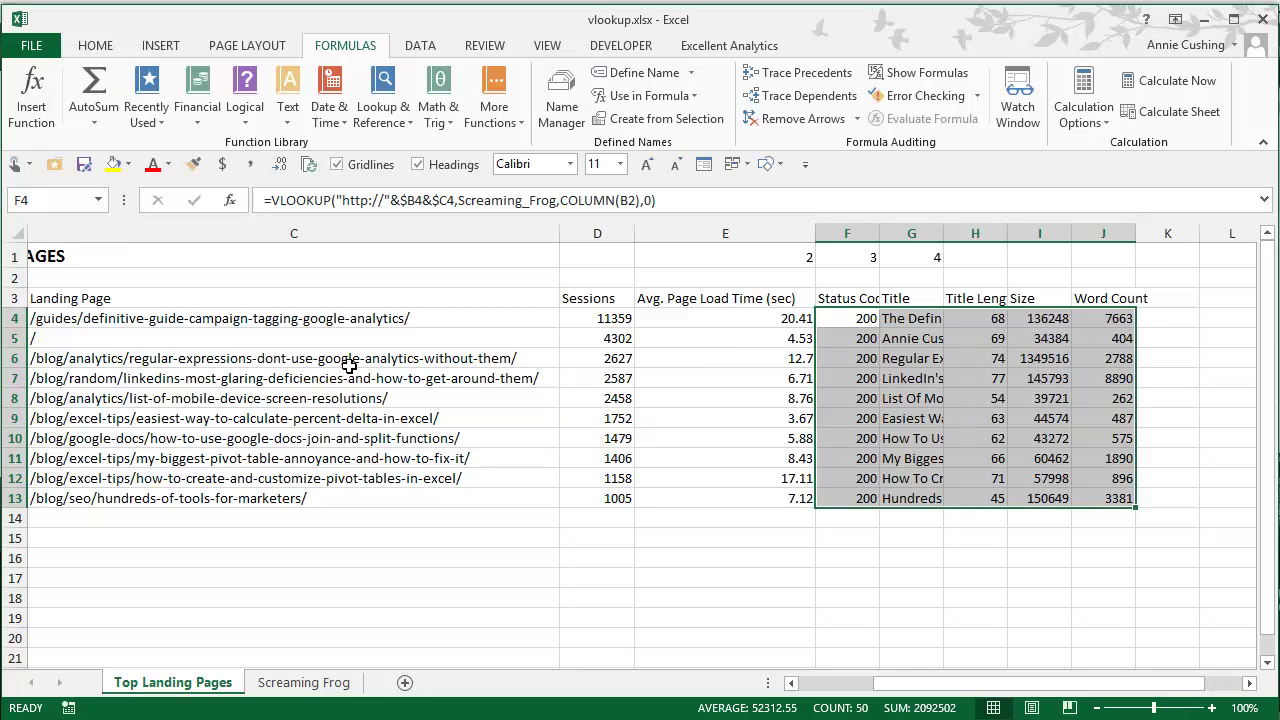
- Insert copies of the Size and Word Count columns before Address on the Screaming Frog sheet
left_click(303, 682)
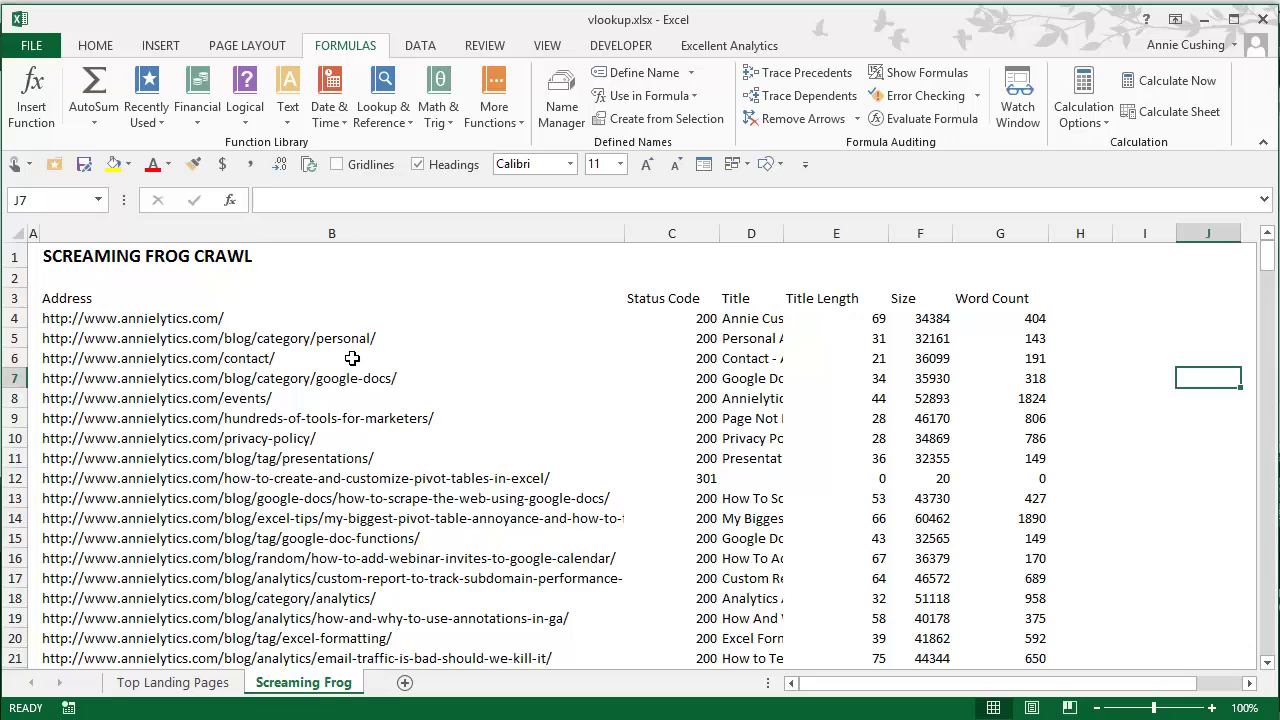
left_click_drag(920, 233, 1003, 234)
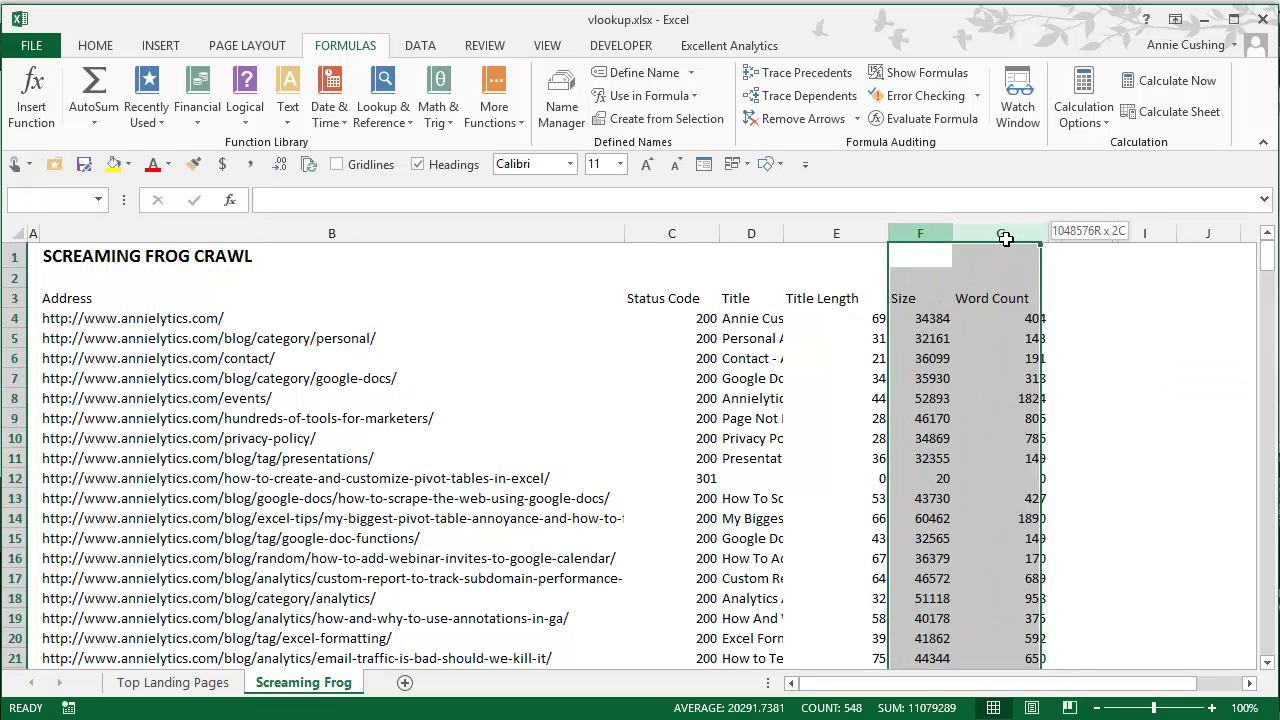
key("ctrl+c")
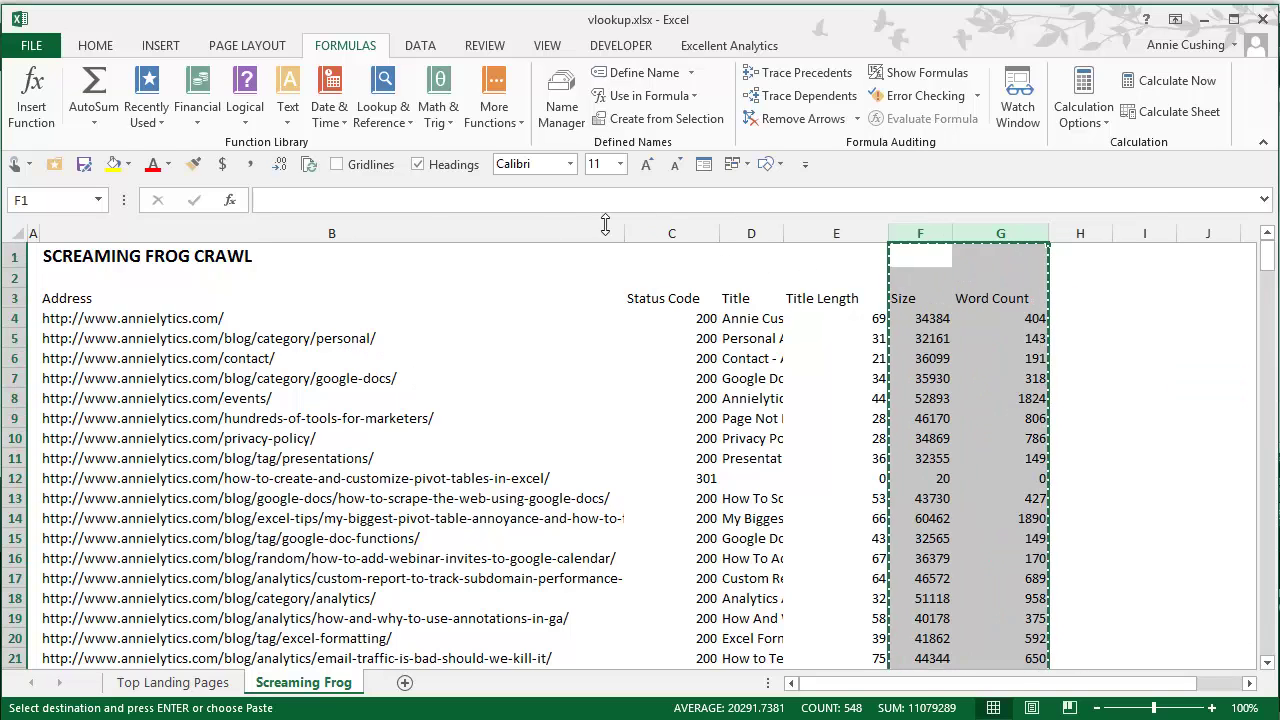
left_click(96, 235)
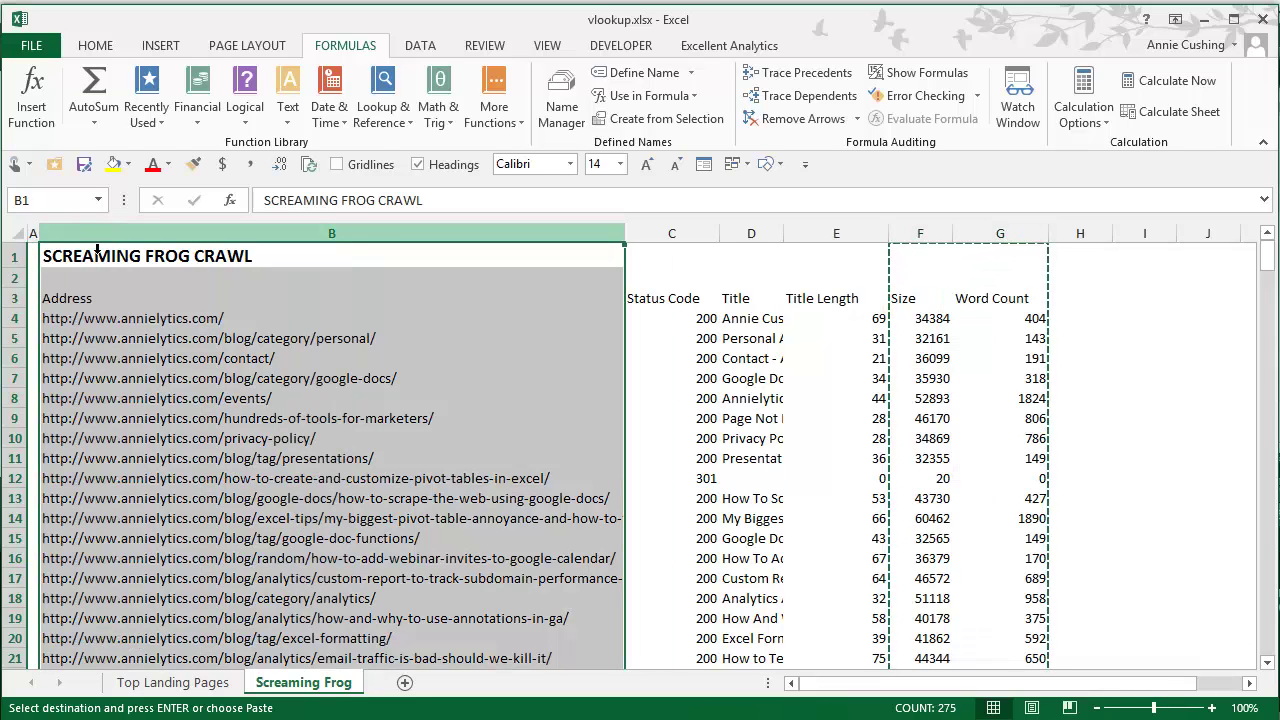
right_click(100, 252)
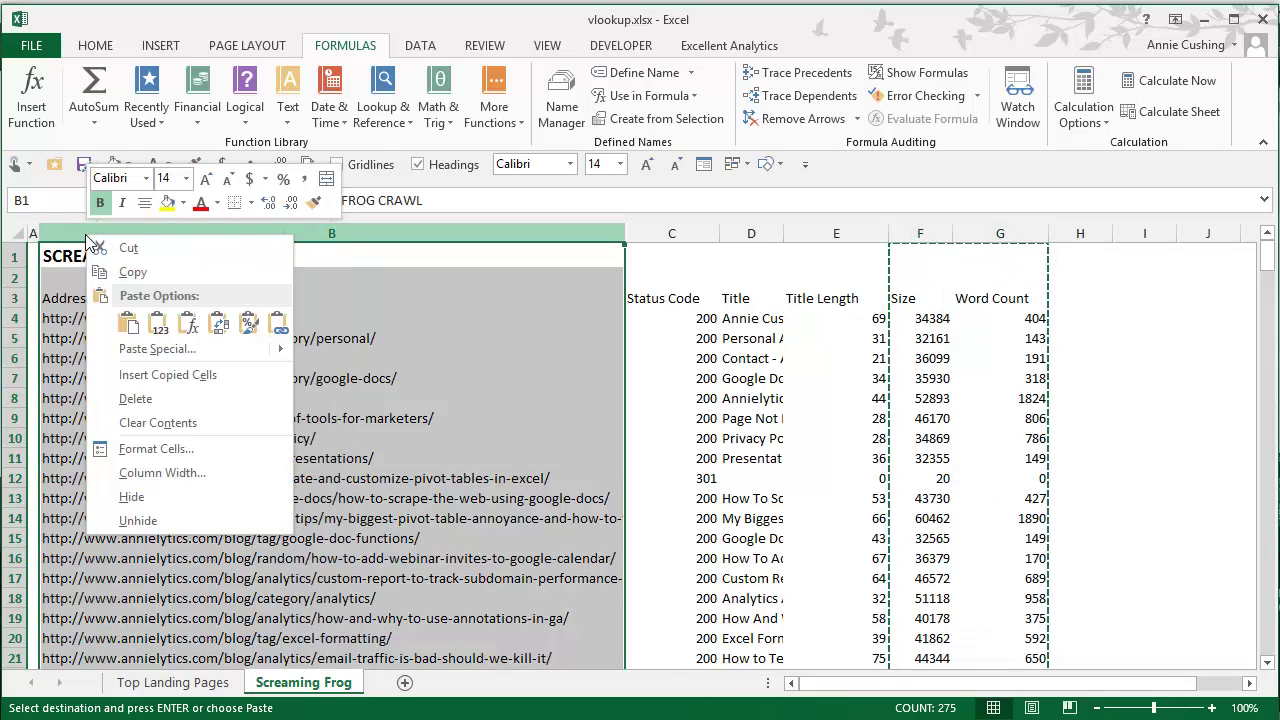
left_click(168, 375)
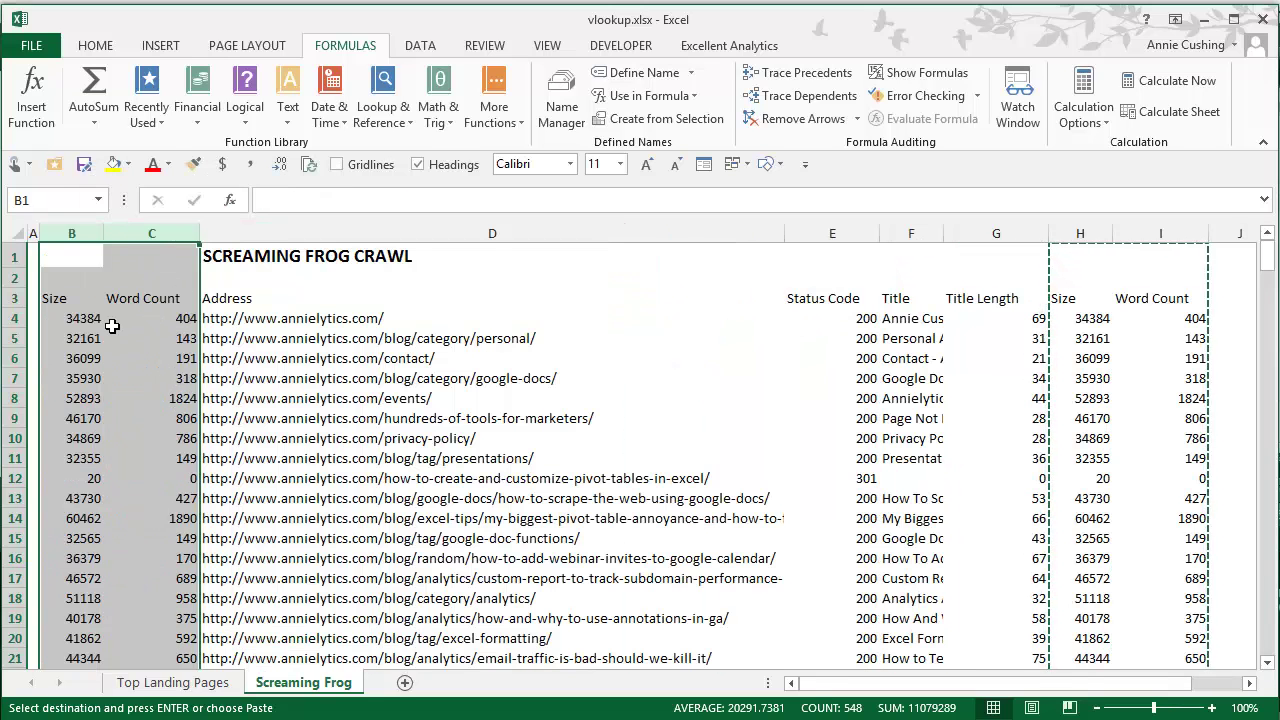
left_click(155, 316)
- Copy the SCREAMING FROG CRAWL title from D1 into B1
left_click(268, 260)
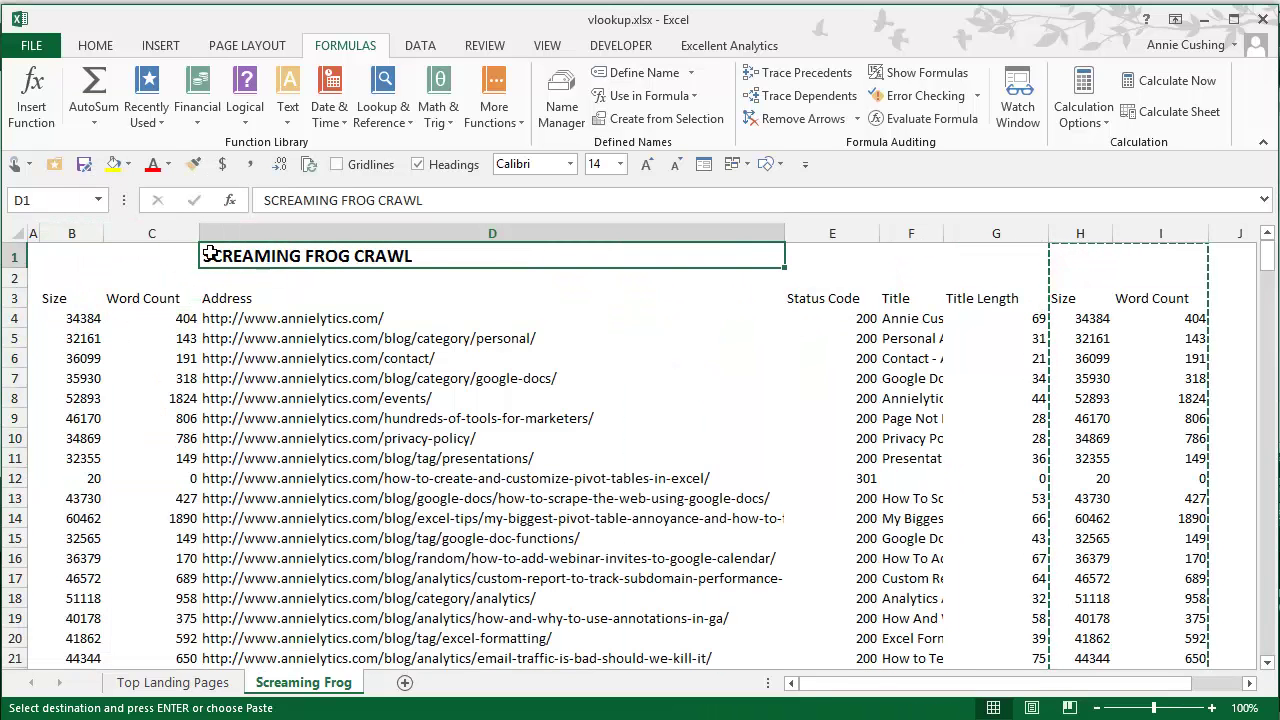
key("ctrl+c")
left_click(86, 258)
key("Return")
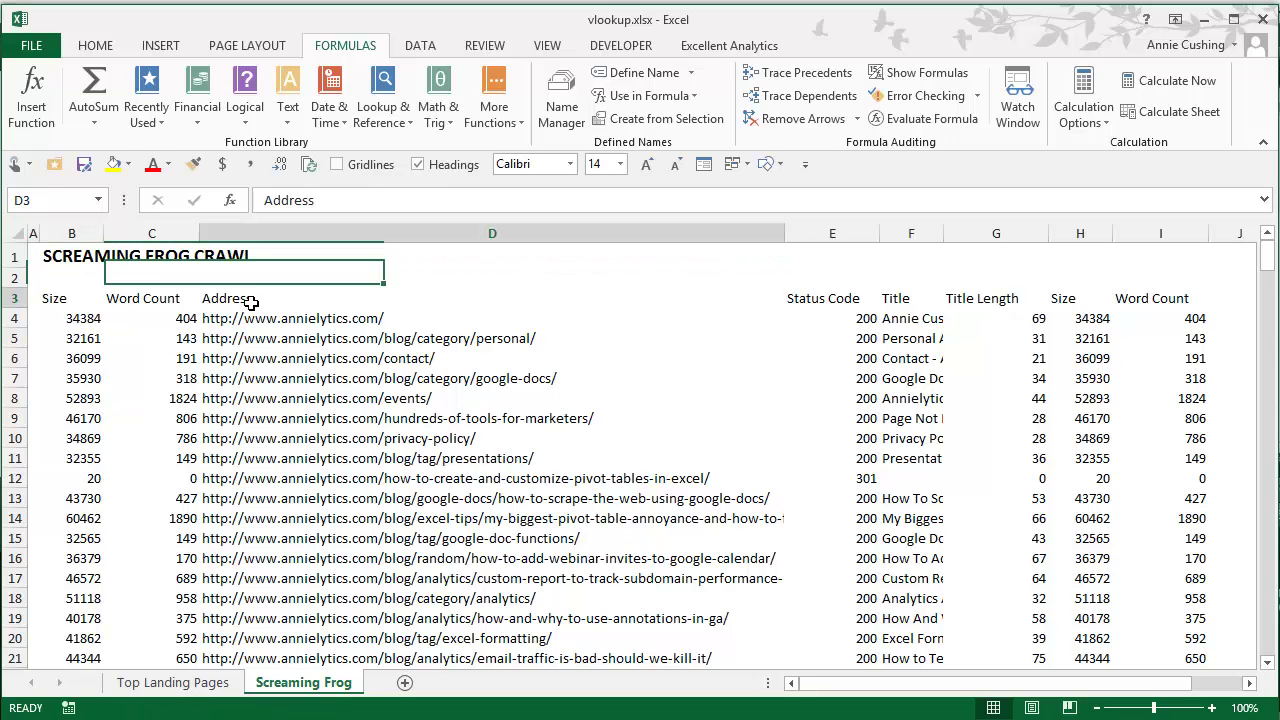
- Select the full crawl table from D3 (Address) down through Word Count and name it Frog
left_click_drag(250, 302, 1161, 441)
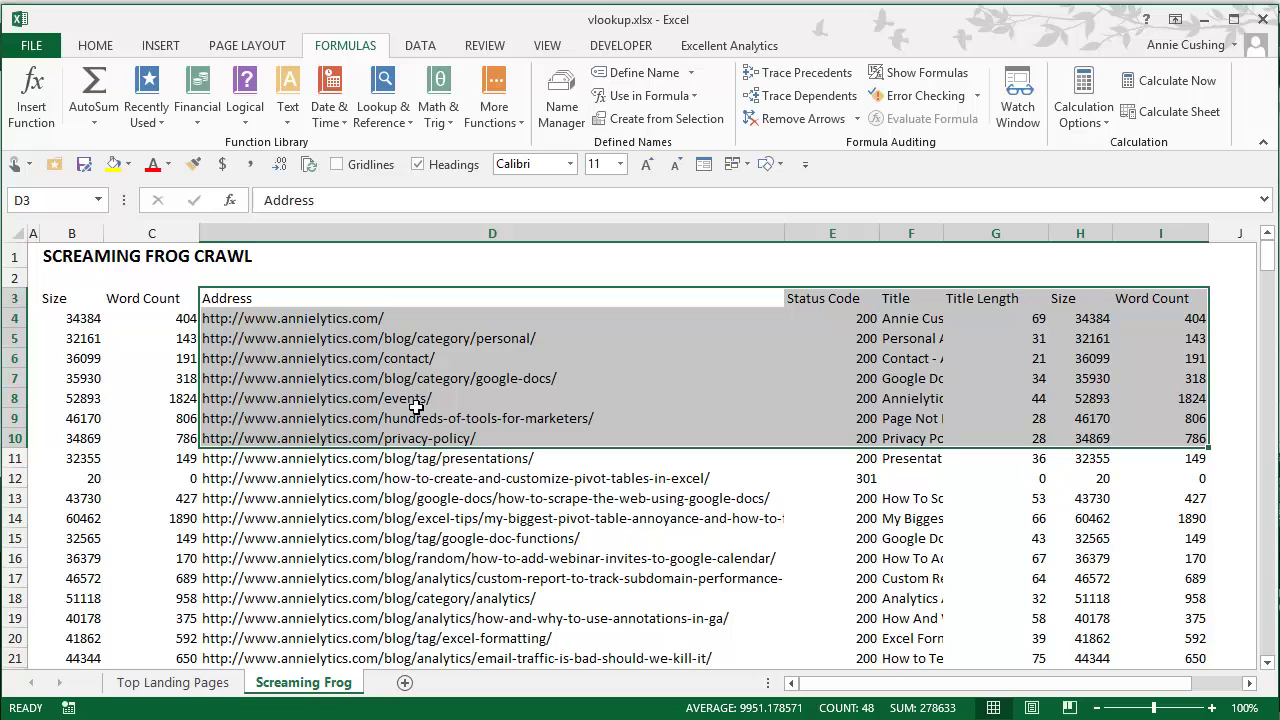
left_click_drag(251, 303, 1166, 422)
key("ctrl+shift+Down")
left_click_drag(1270, 640, 1270, 250)
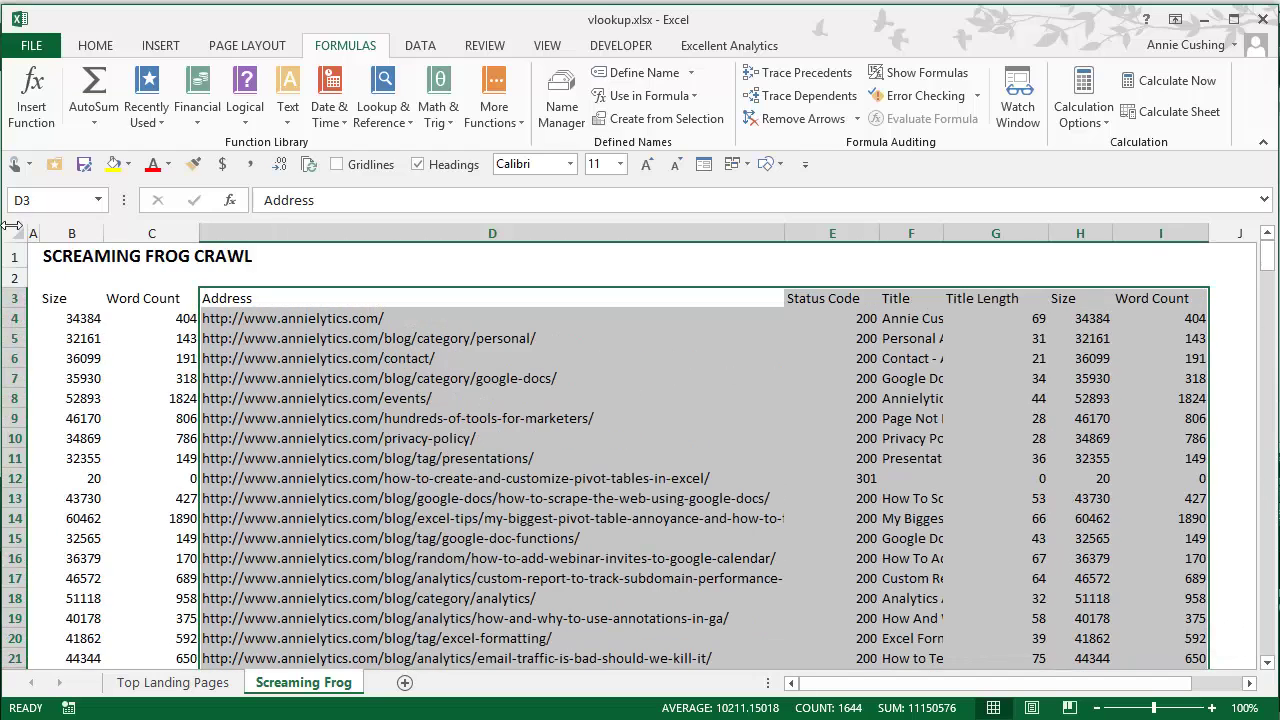
left_click(66, 201)
type("Frog")
key("Return")
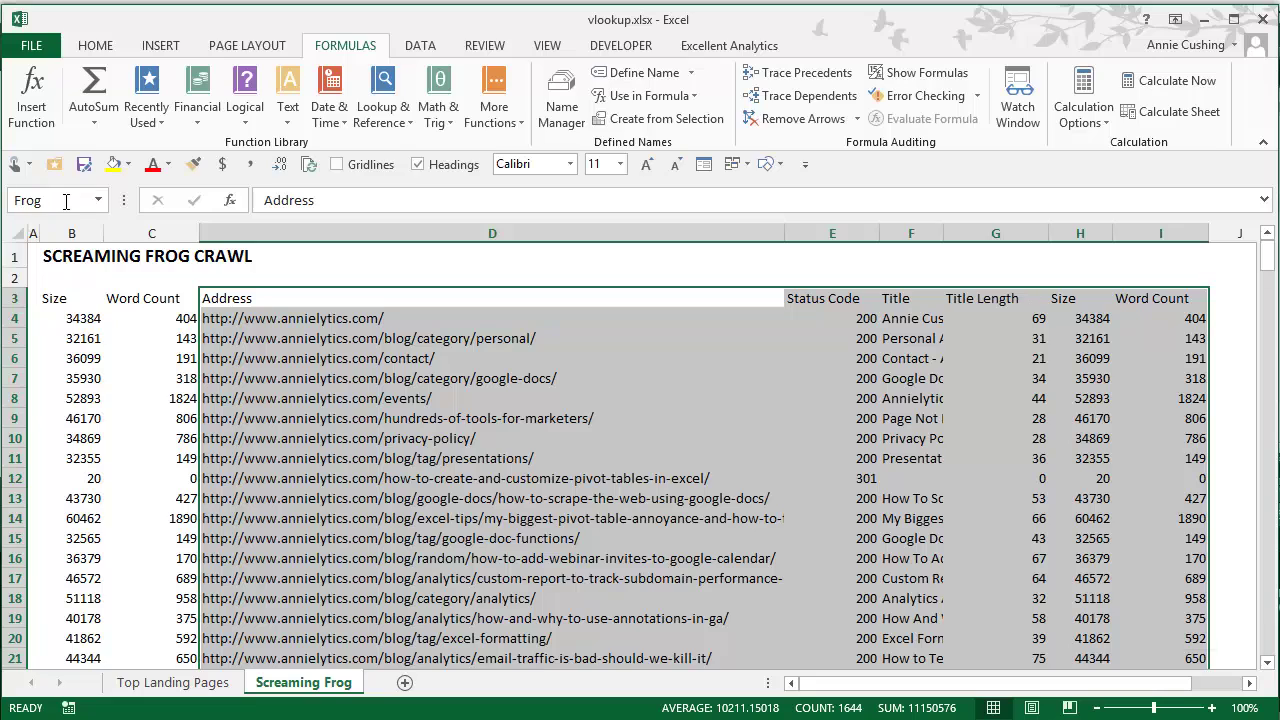